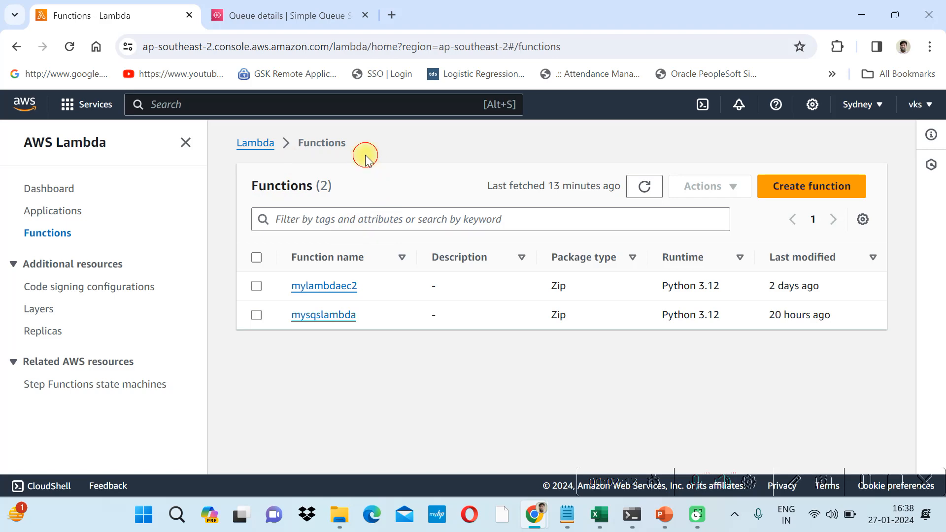
# Find the EC2 service with the console search for ec2 and open its instances list.
pyautogui.click(325, 112)
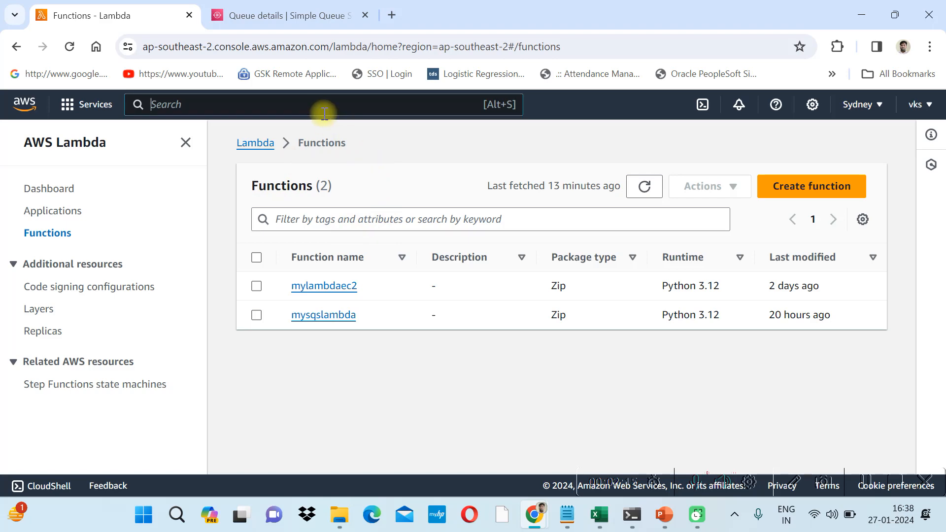
pyautogui.write('ec2')
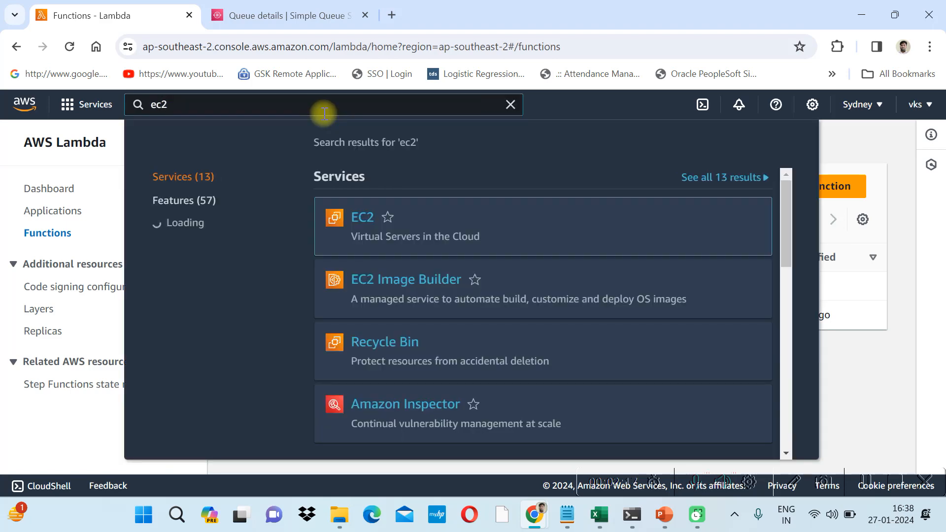
pyautogui.click(370, 220)
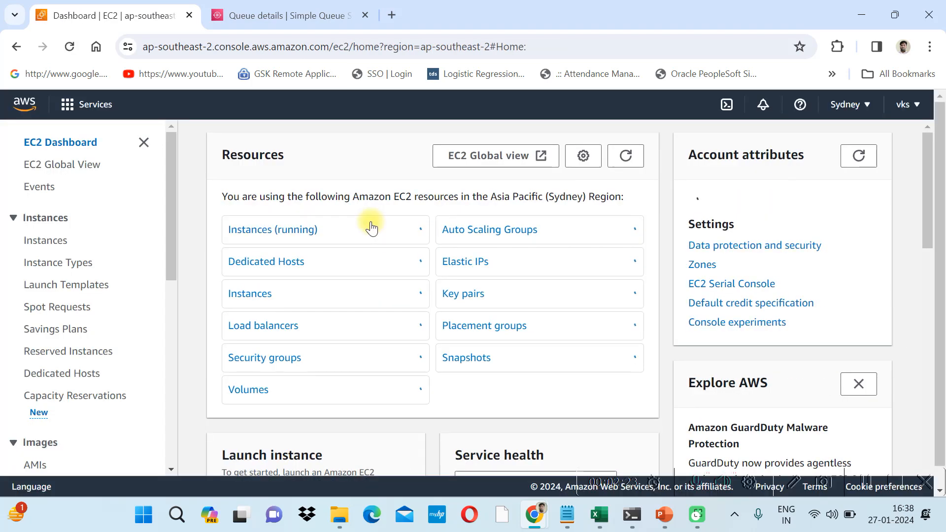
pyautogui.click(59, 241)
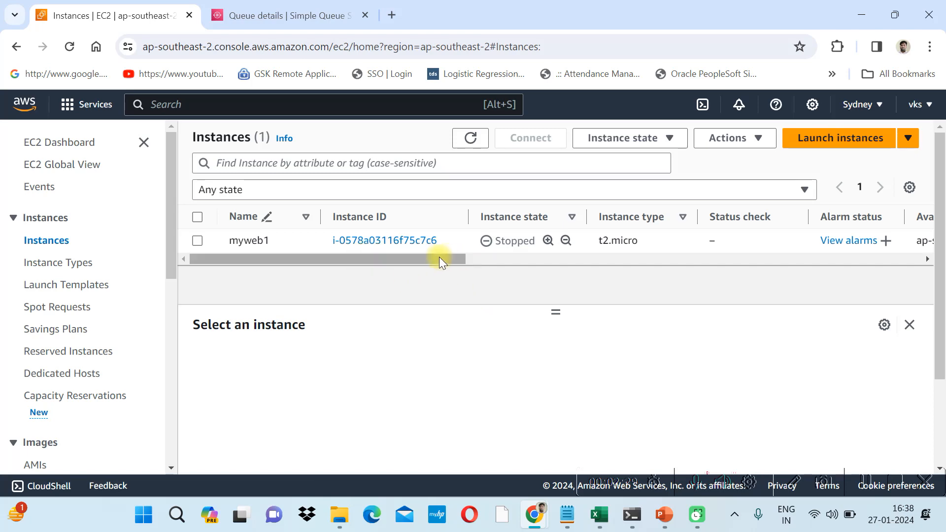
# Launch a new EC2 instance named myec2test using the existing mywebkey key pair.
pyautogui.click(838, 150)
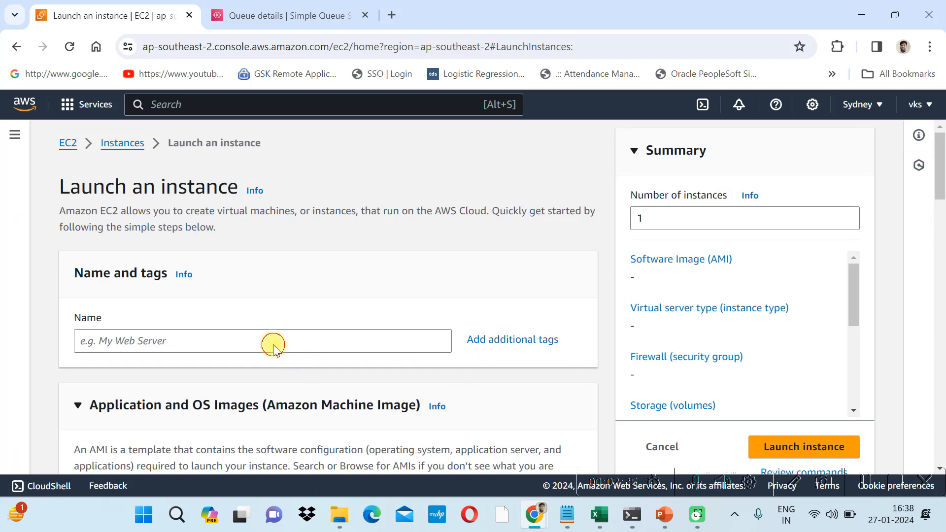
pyautogui.click(274, 345)
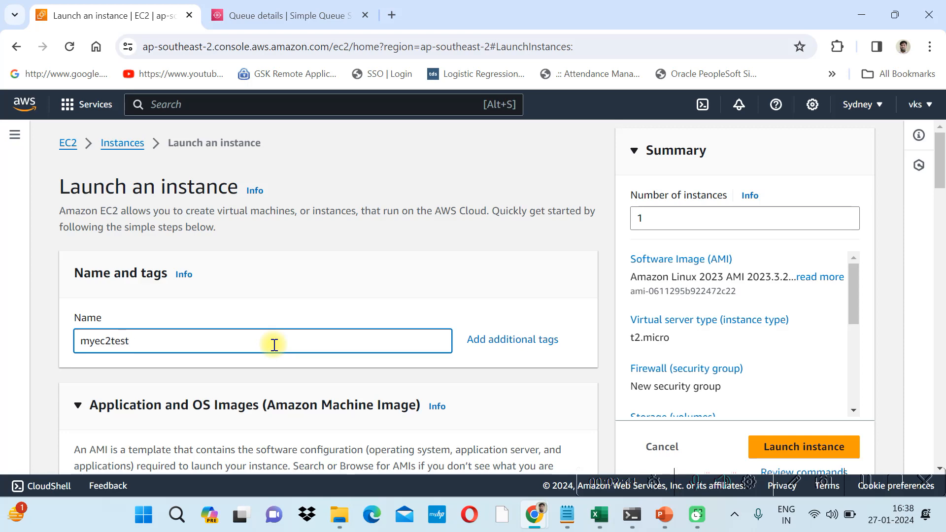
pyautogui.click(761, 452)
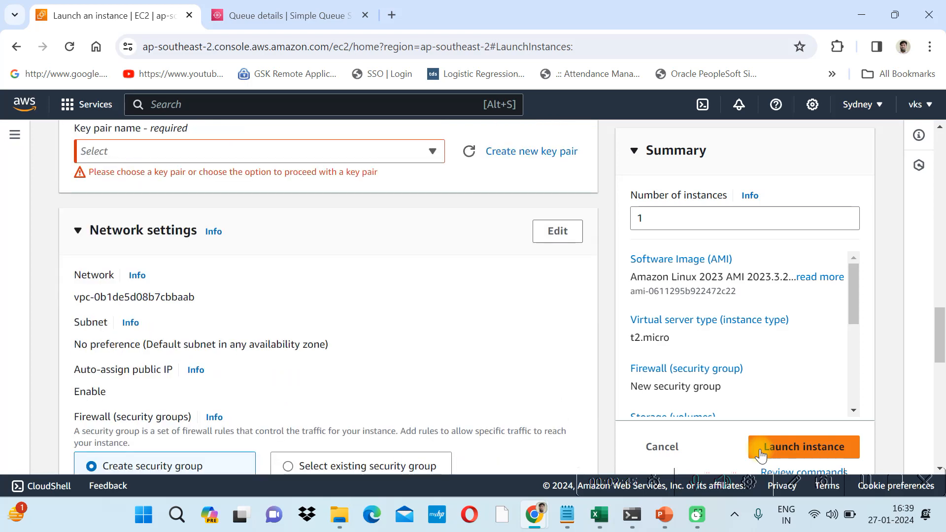
pyautogui.click(122, 151)
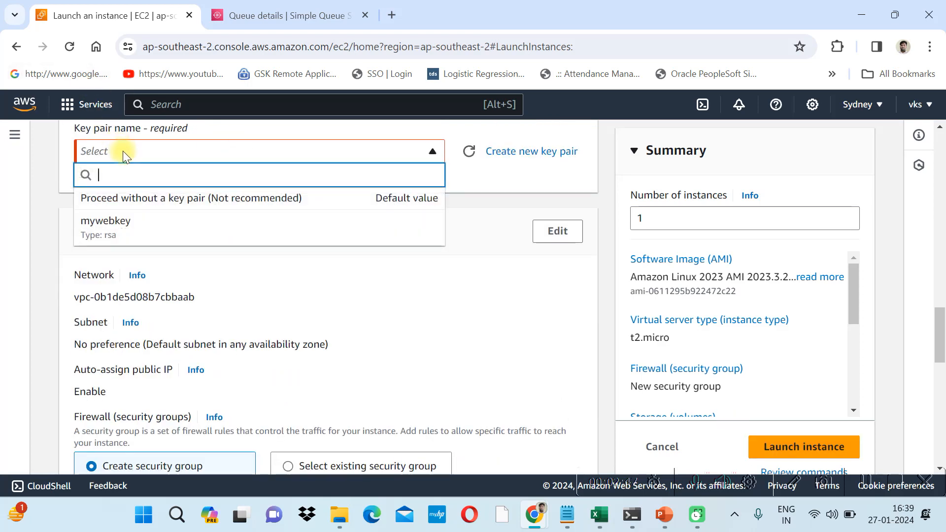
pyautogui.click(130, 221)
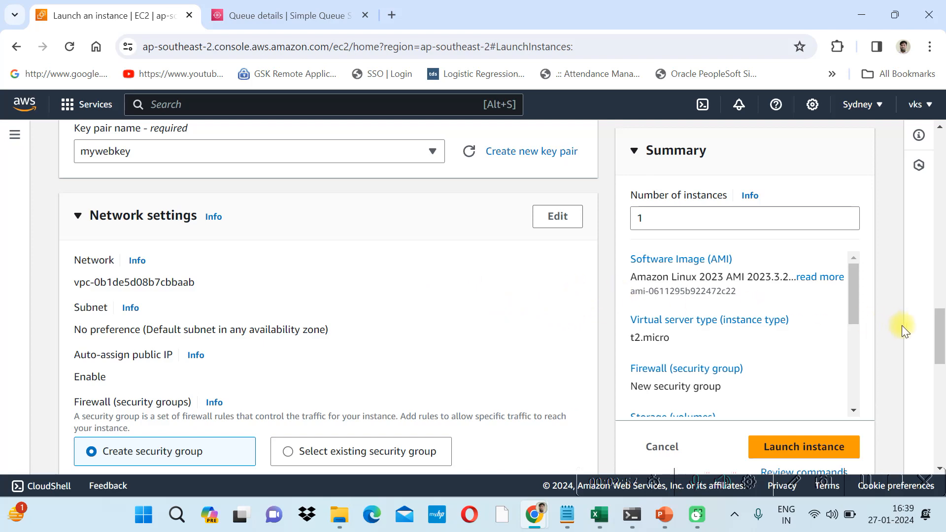
pyautogui.moveTo(942, 345); pyautogui.dragTo(942, 438)
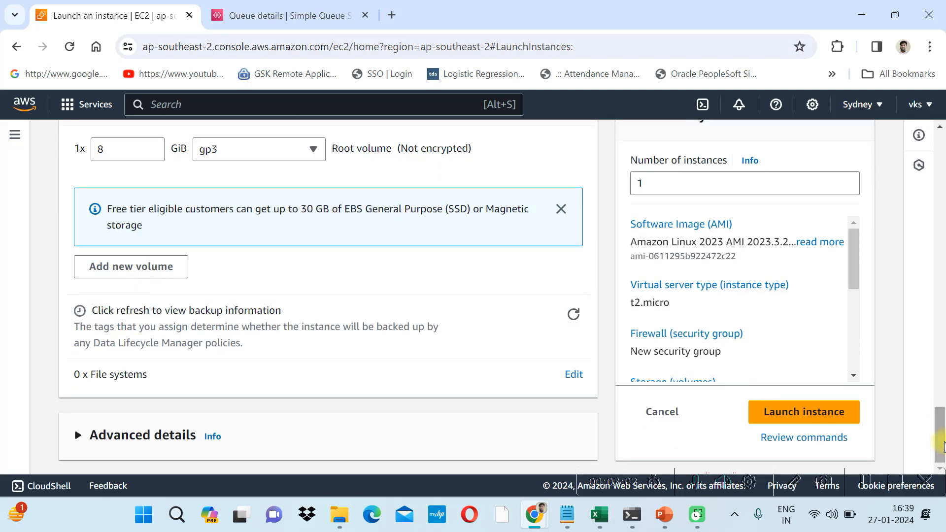
pyautogui.click(815, 419)
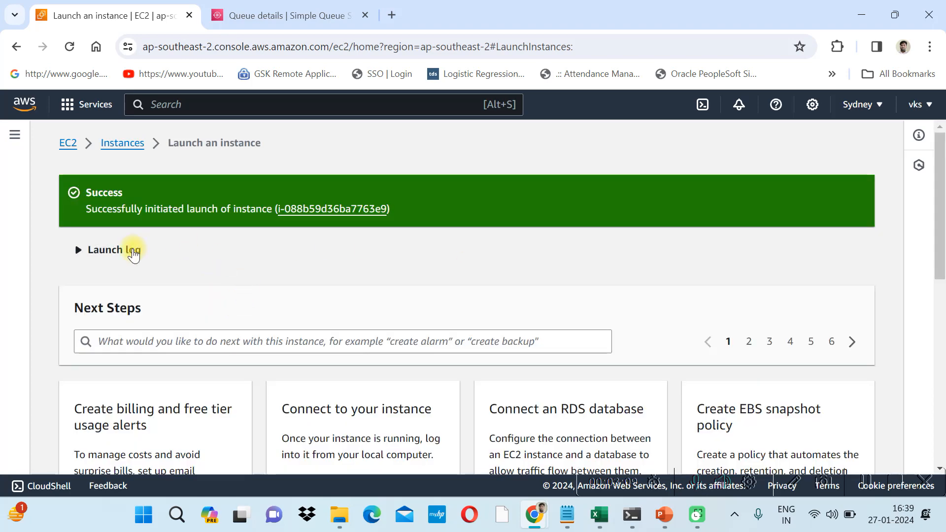
# Return to the instances list, start the stopped myweb1 instance and refresh the instance states.
pyautogui.click(131, 143)
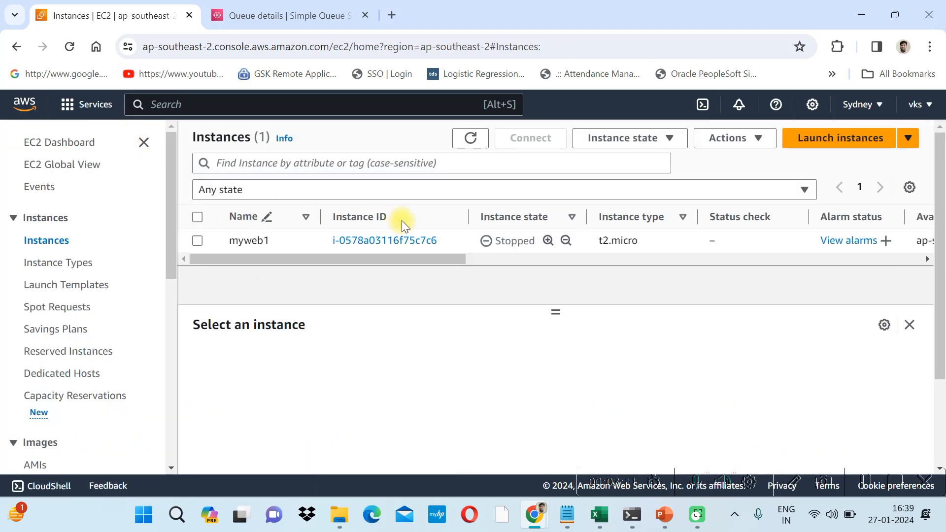
pyautogui.click(471, 139)
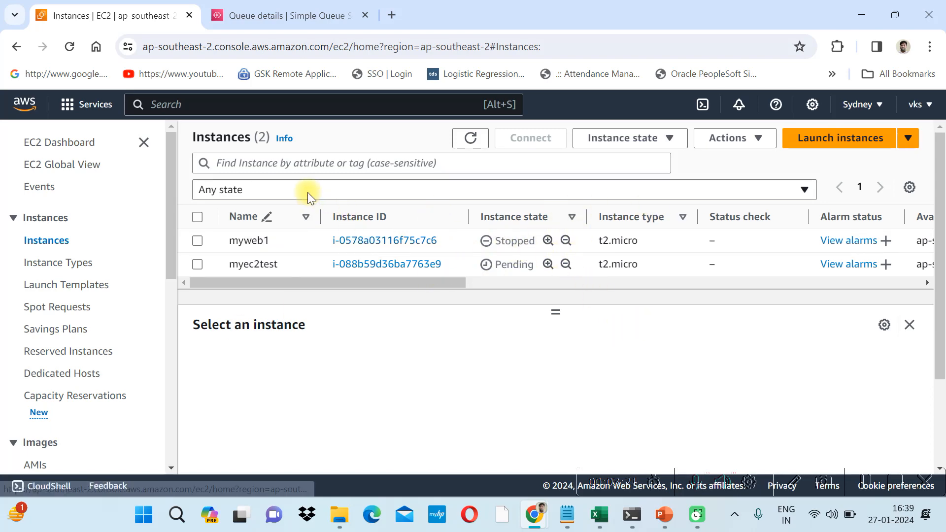
pyautogui.click(197, 241)
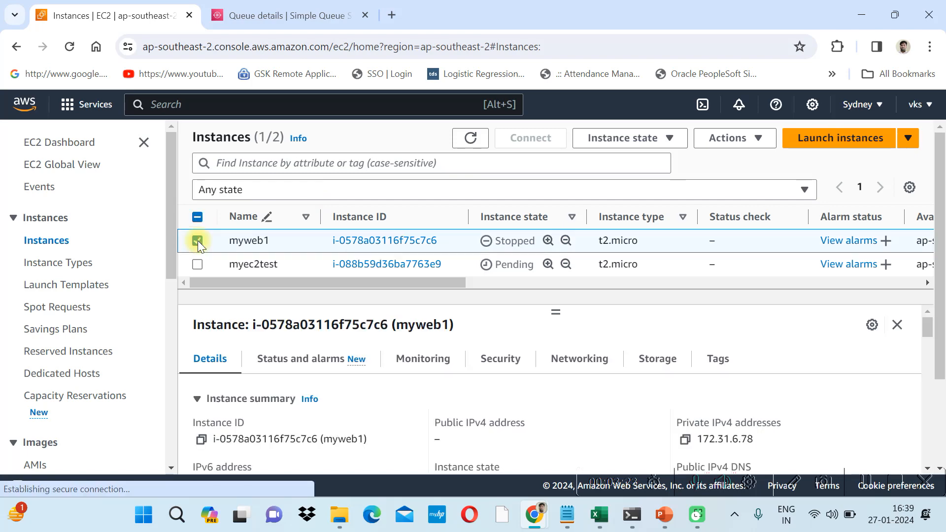
pyautogui.click(679, 147)
pyautogui.click(645, 182)
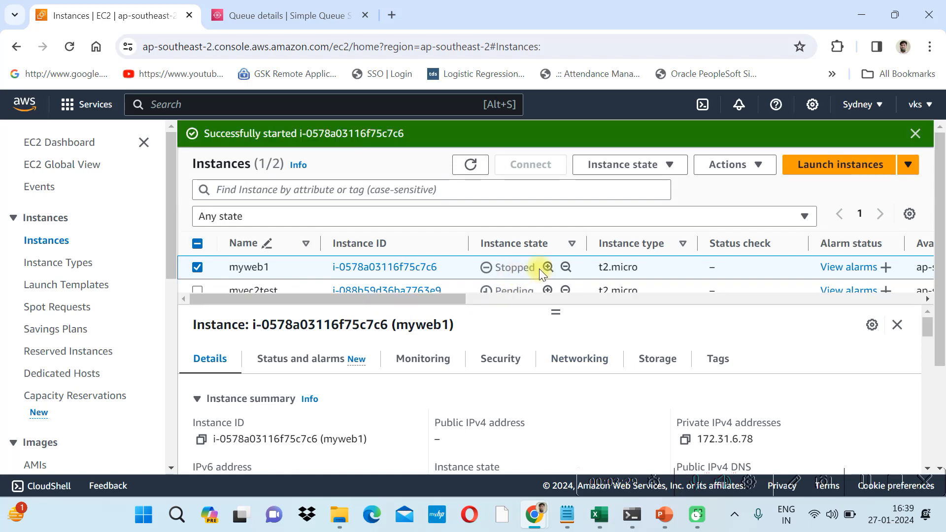
pyautogui.click(914, 134)
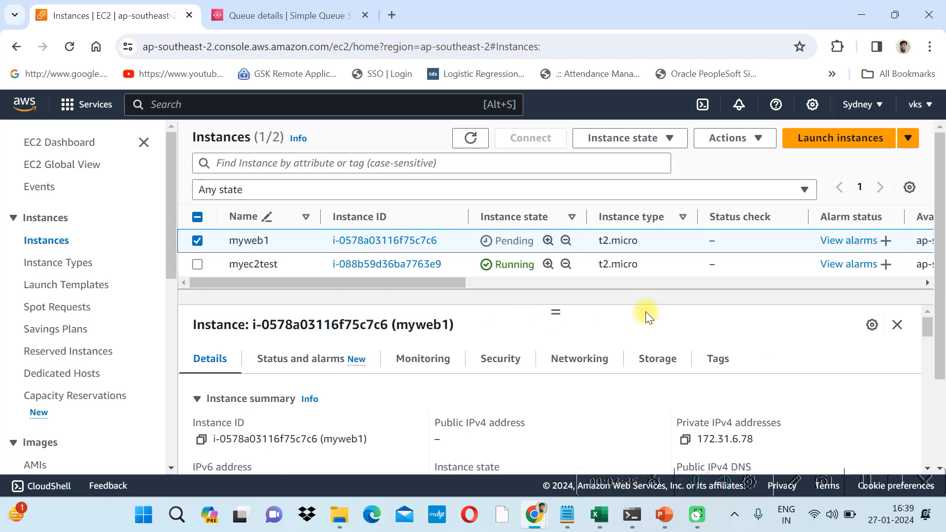
pyautogui.click(471, 138)
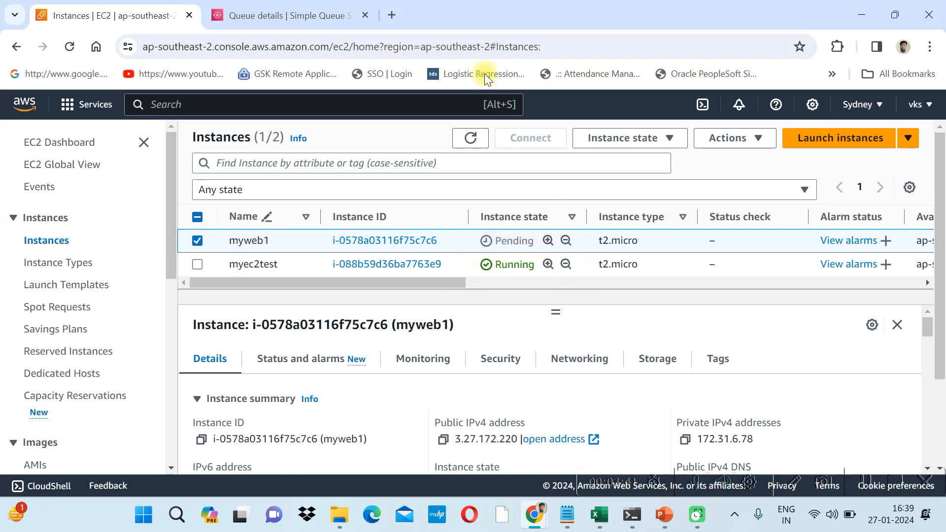
pyautogui.click(469, 138)
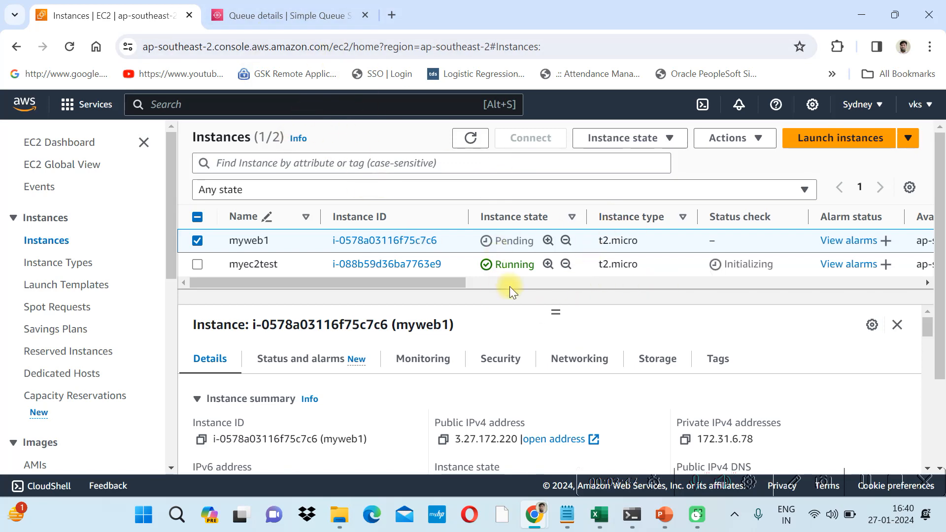
# Open the EC2 instances page a second time in a new browser tab using its copied address.
pyautogui.click(302, 49)
pyautogui.hotkey('ctrl', 'c')
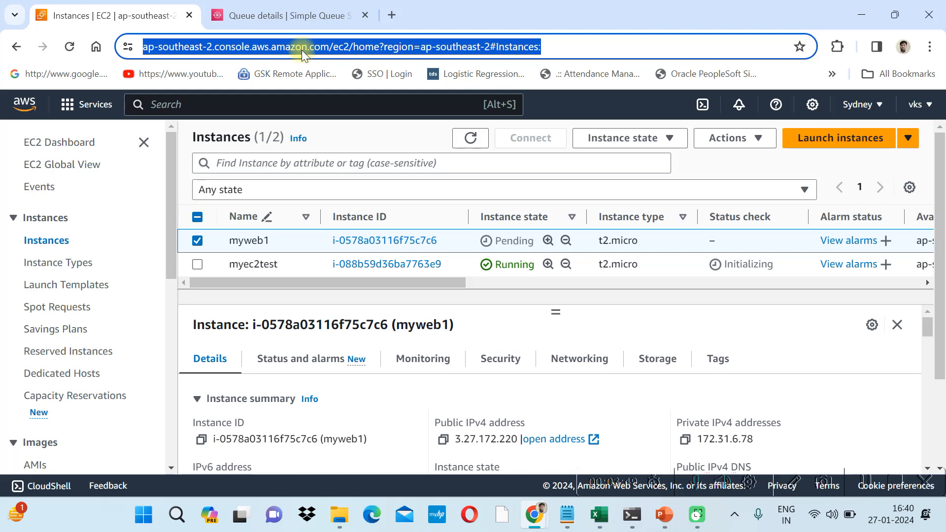
pyautogui.click(391, 15)
pyautogui.hotkey('ctrl', 'v')
pyautogui.press('Return')
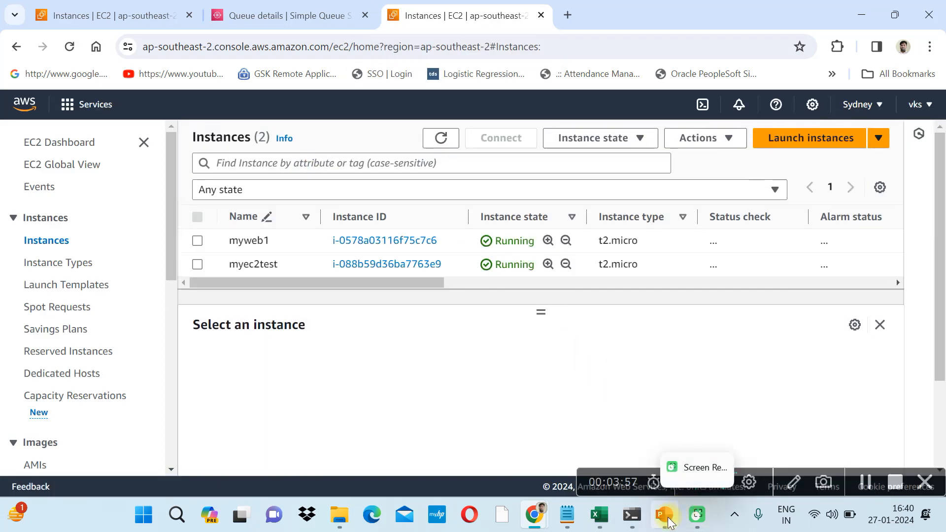
# Switch to PowerPoint to read the Steps slide of the AWS Tutorial presentation, and return to the browser.
pyautogui.click(669, 520)
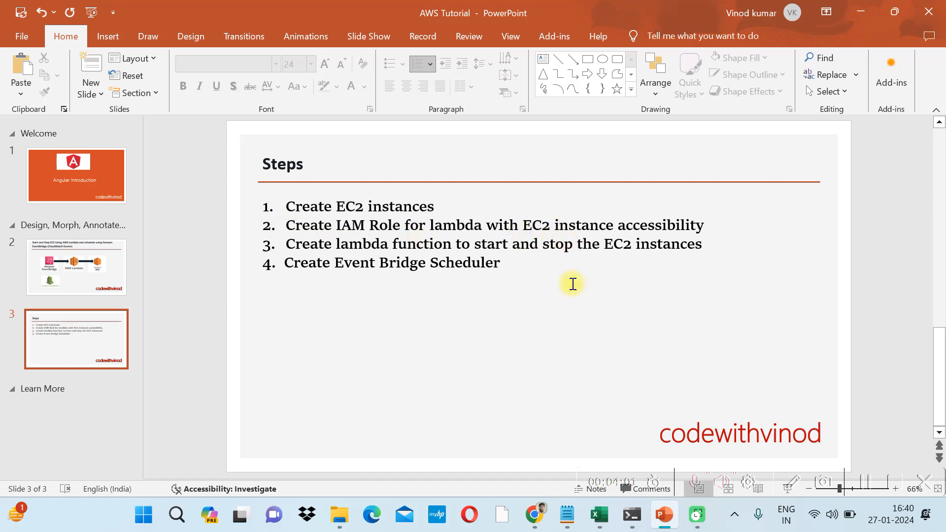
pyautogui.hotkey('alt', 'Tab')
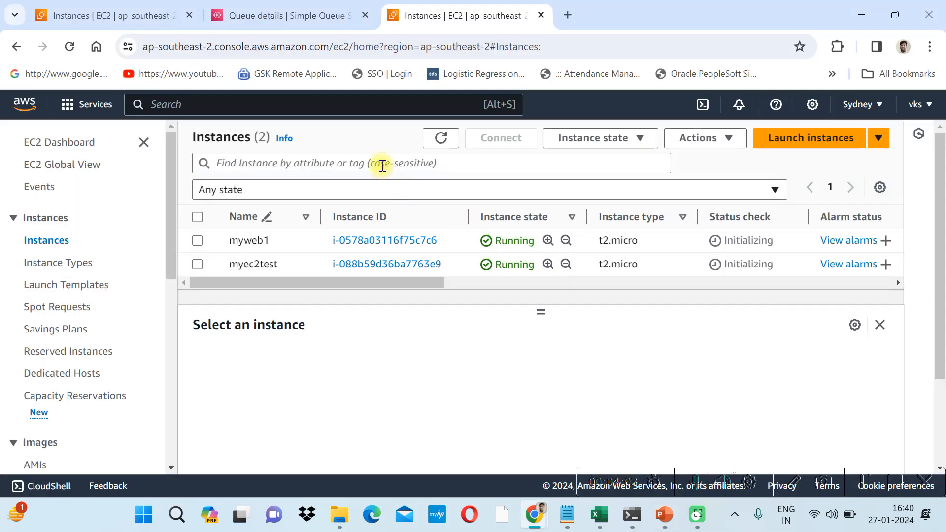
# Find the IAM service through the console search and open its list of roles.
pyautogui.click(321, 109)
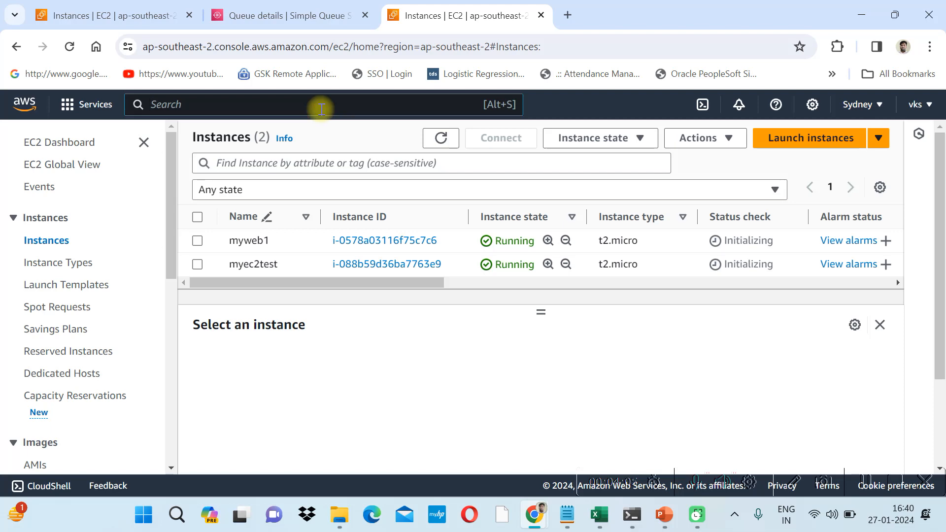
pyautogui.write('IAM')
pyautogui.press('Return')
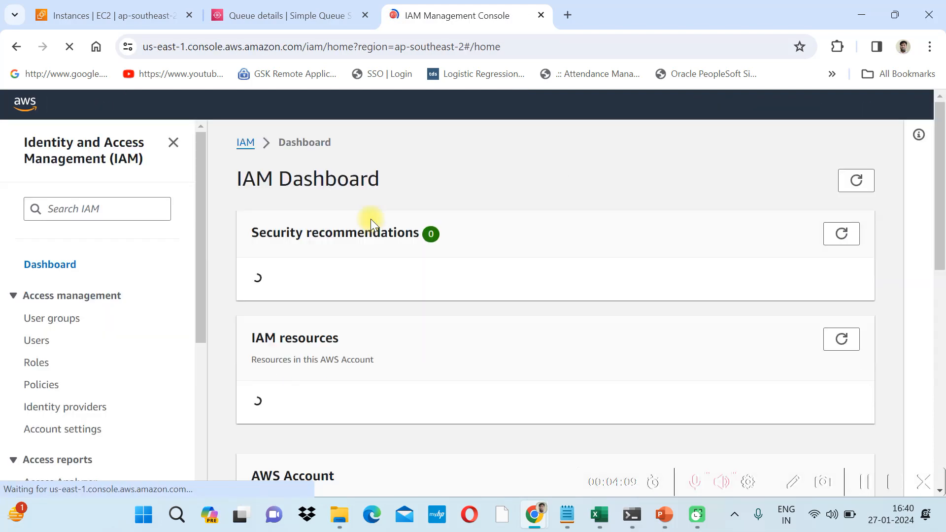
pyautogui.click(37, 362)
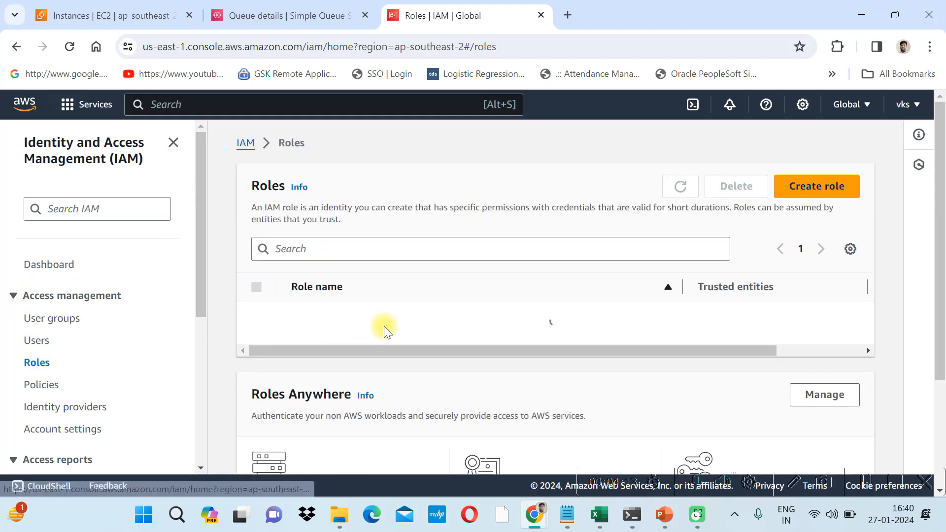
# Start a new IAM role for an AWS service with the Lambda use case and proceed to its permissions.
pyautogui.click(822, 195)
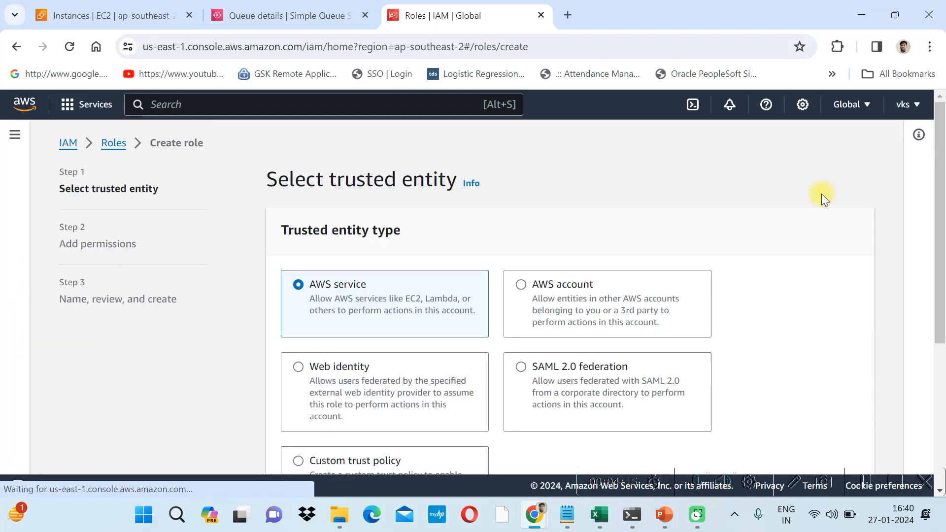
pyautogui.moveTo(944, 249); pyautogui.dragTo(945, 390)
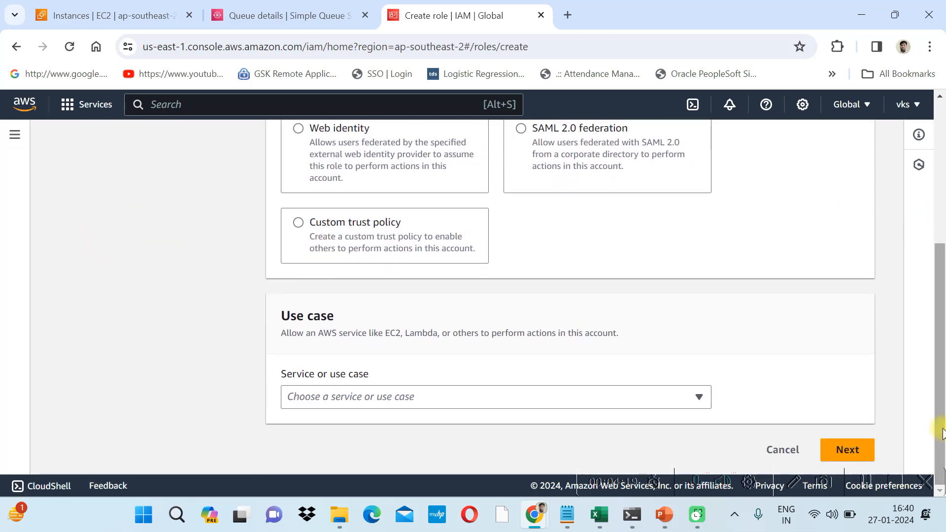
pyautogui.click(536, 406)
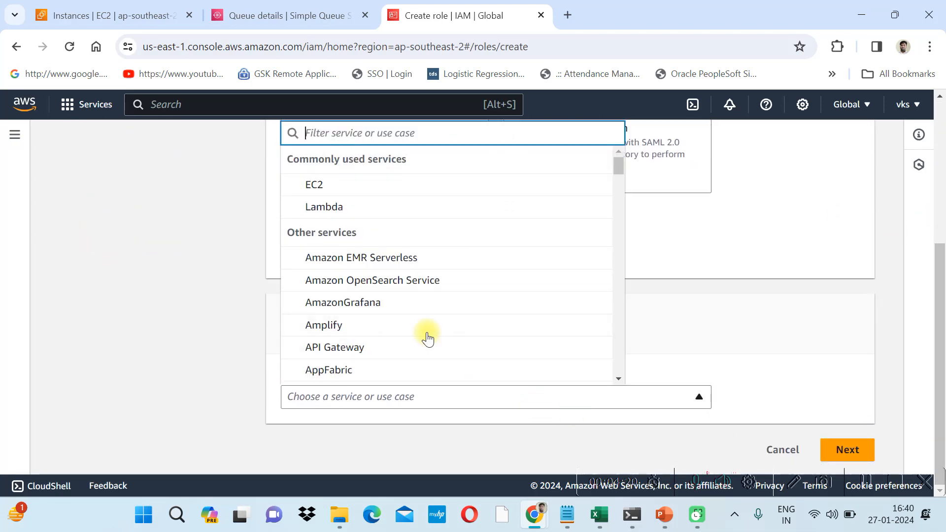
pyautogui.click(317, 207)
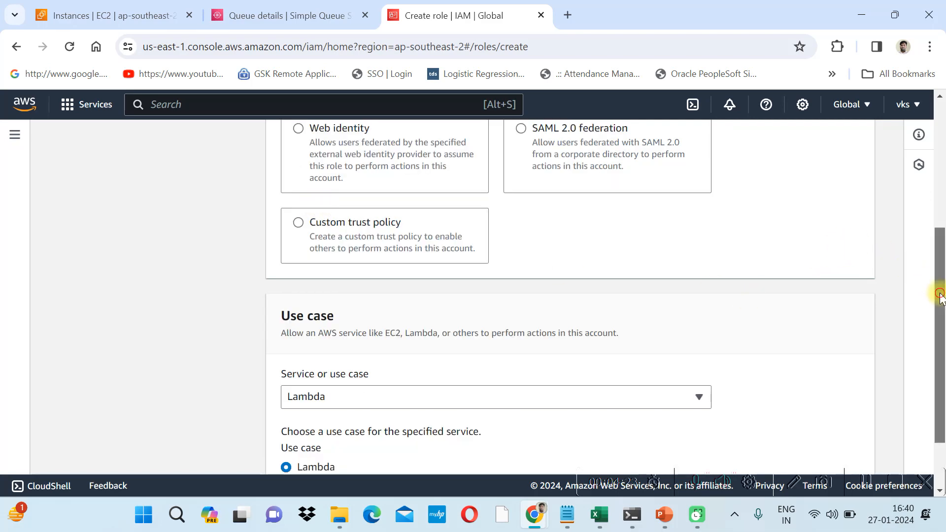
pyautogui.scroll(-2, 933, 285)
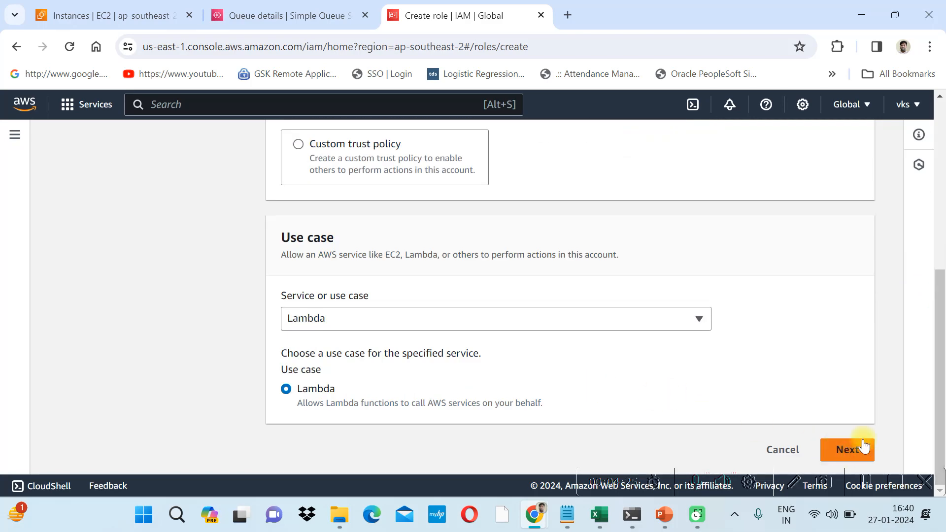
pyautogui.click(846, 451)
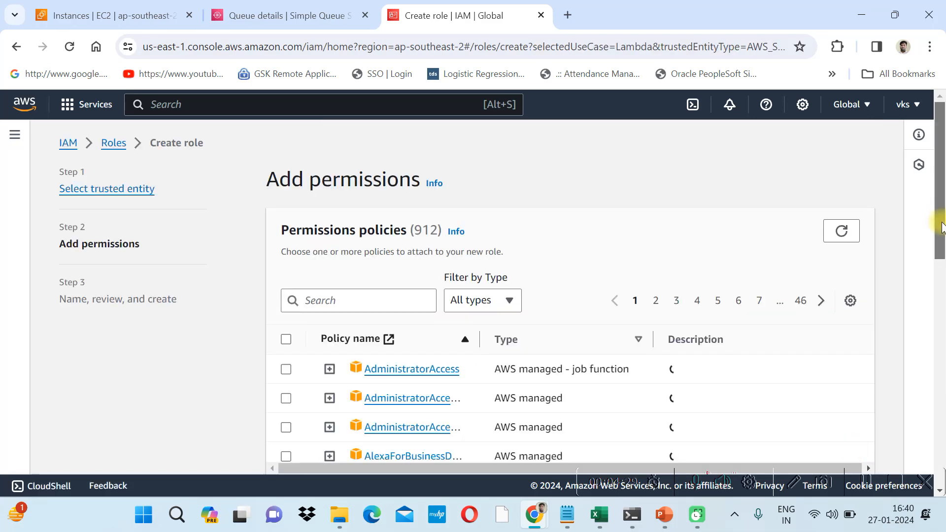
# Filter the permissions policies by ec2 and select the AmazonEC2Container policy that provides full access.
pyautogui.click(350, 303)
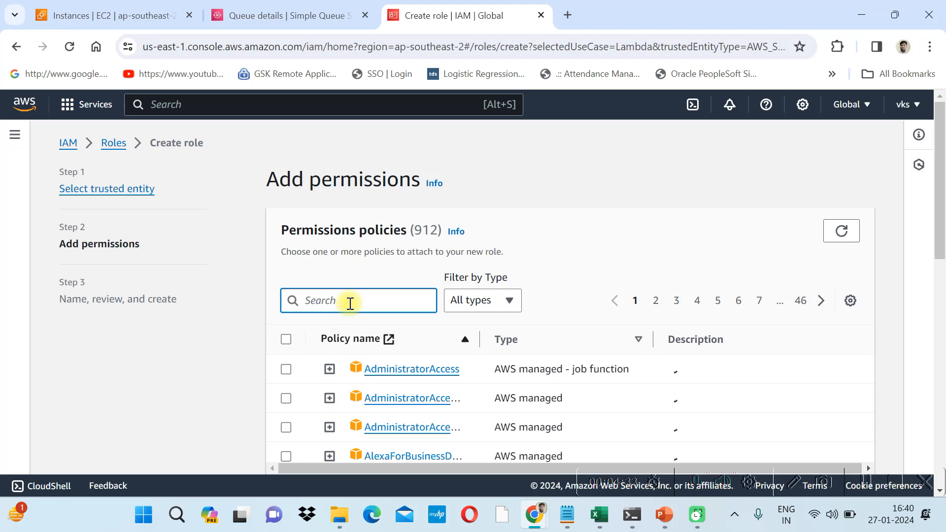
pyautogui.write('ec2')
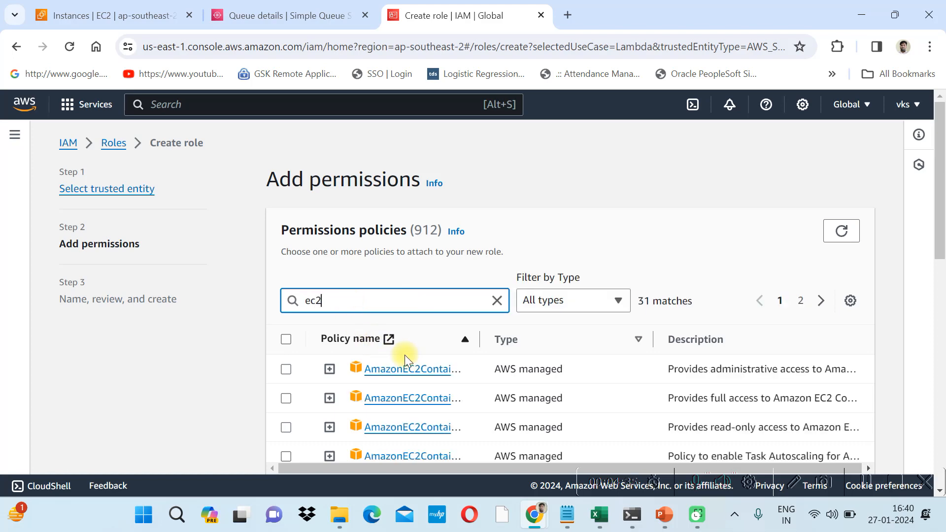
pyautogui.moveTo(940, 239); pyautogui.dragTo(941, 269)
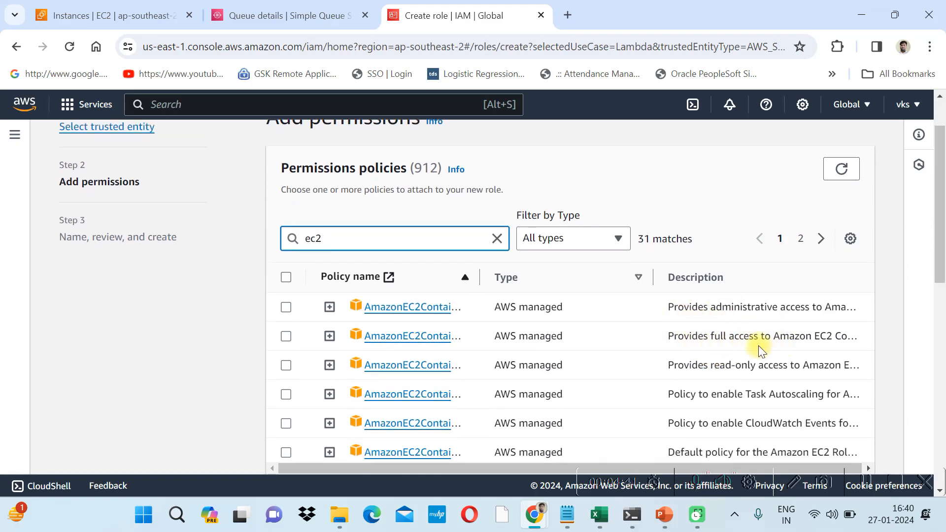
pyautogui.click(286, 336)
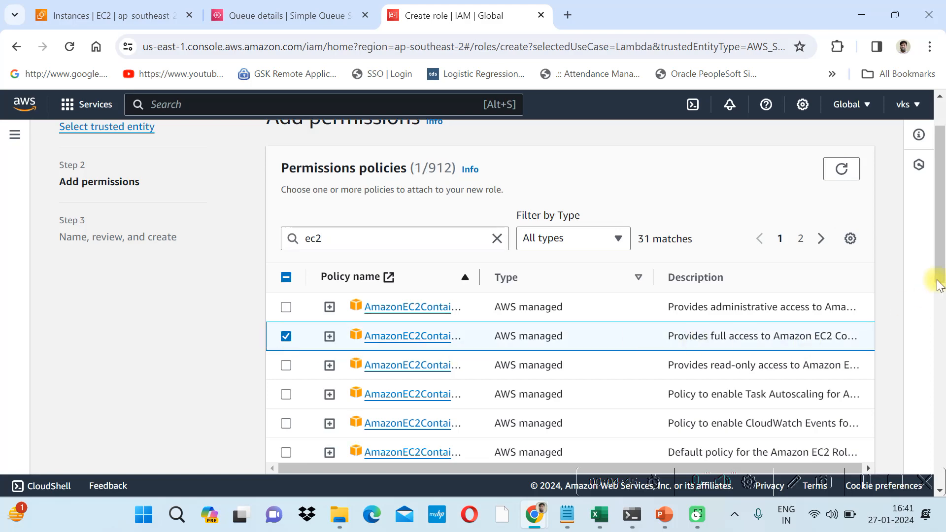
# Proceed to the role's review page, name the role myec2fullaccess and create it.
pyautogui.moveTo(942, 266); pyautogui.dragTo(885, 486)
pyautogui.click(847, 450)
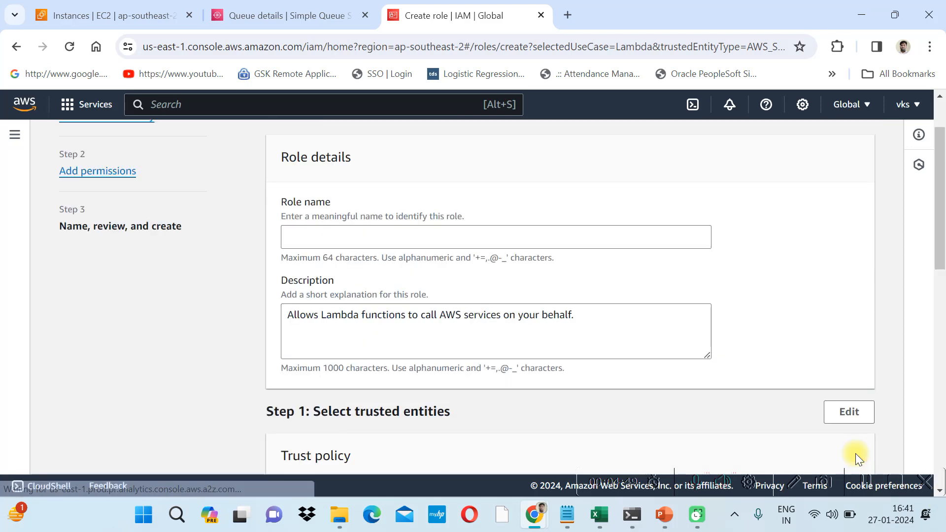
pyautogui.click(433, 243)
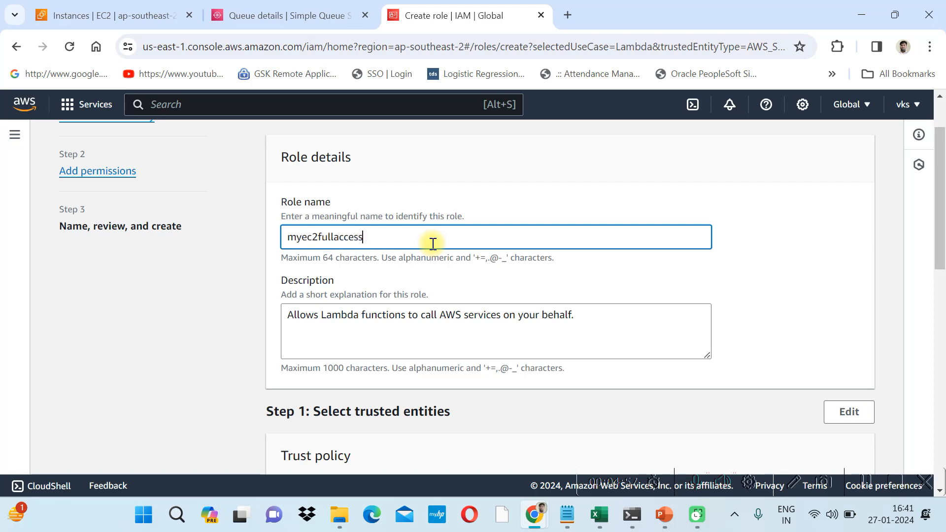
pyautogui.moveTo(942, 227); pyautogui.dragTo(941, 473)
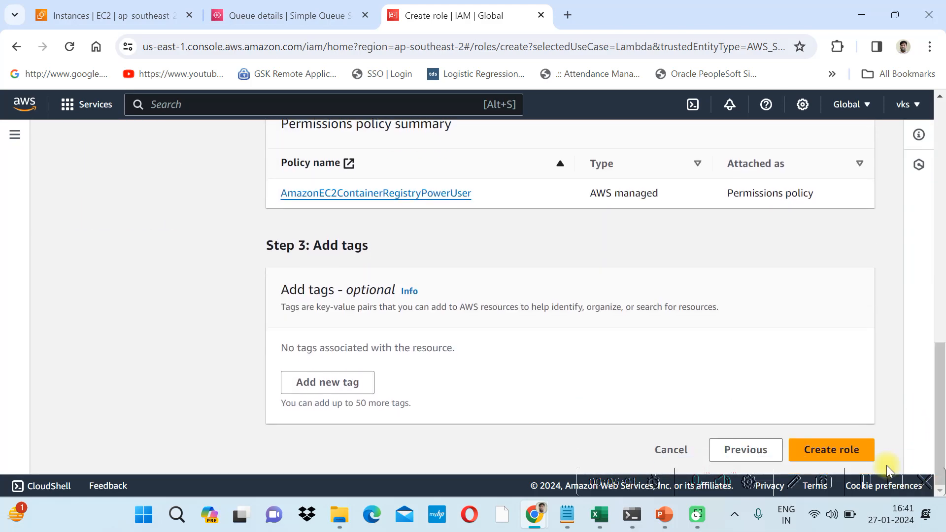
pyautogui.click(841, 453)
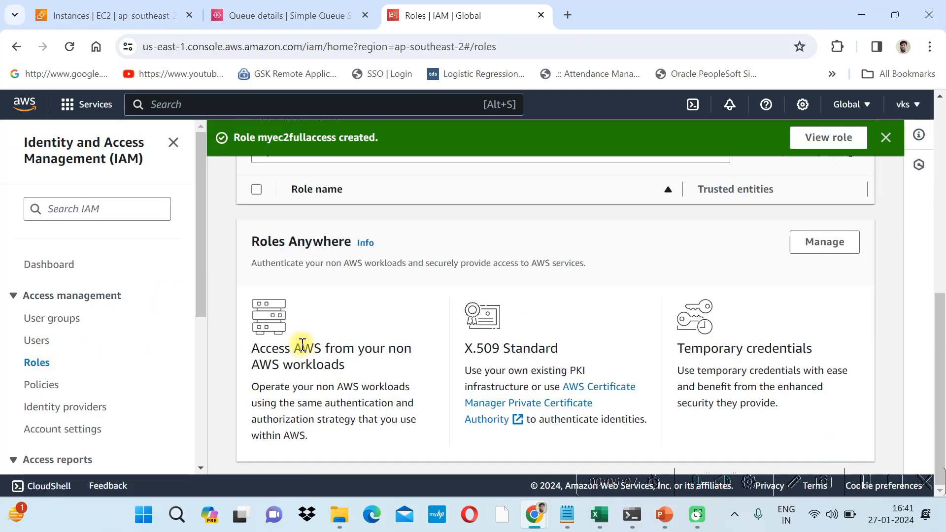
# Filter the IAM roles list by ec2 and open the details of the myec2fullaccess role.
pyautogui.click(37, 340)
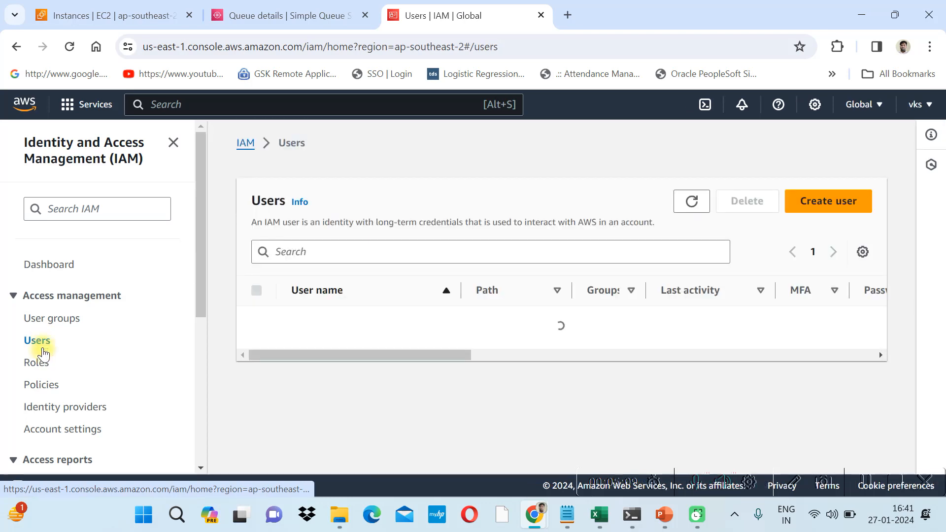
pyautogui.click(39, 363)
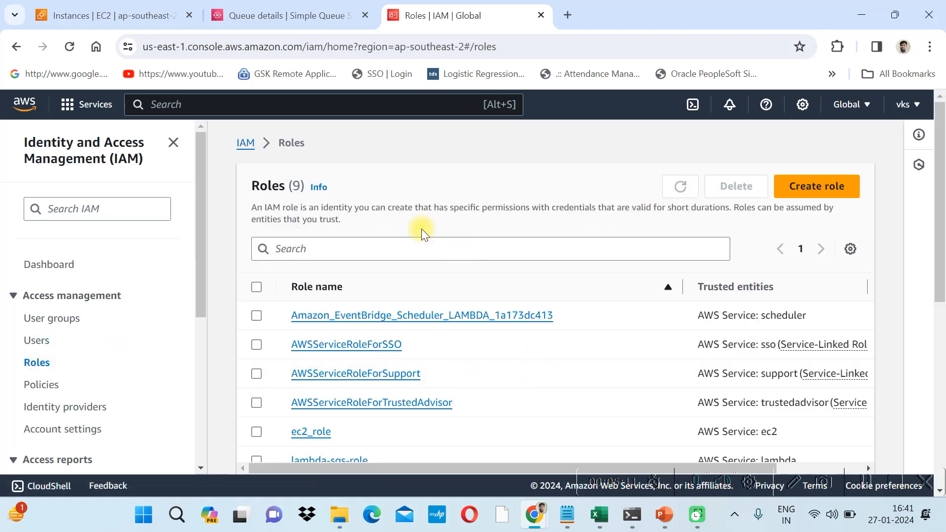
pyautogui.click(390, 249)
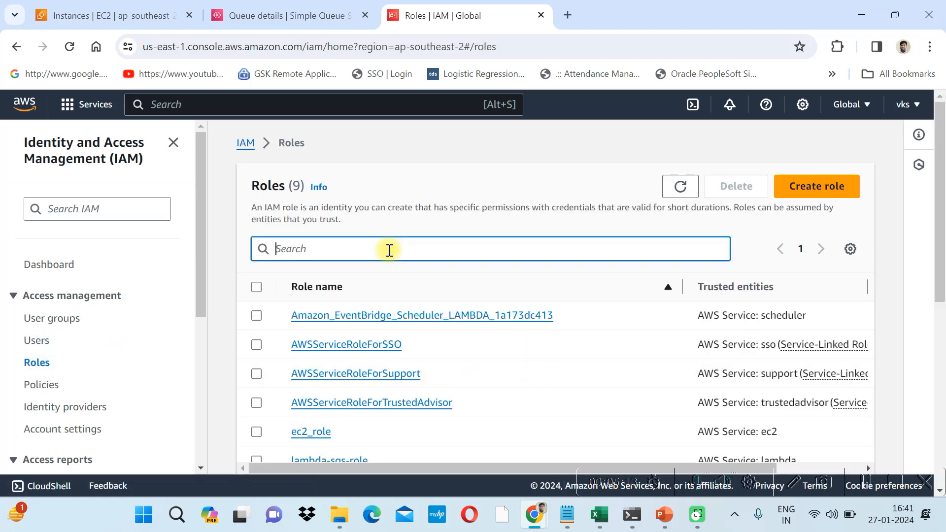
pyautogui.write('ec2')
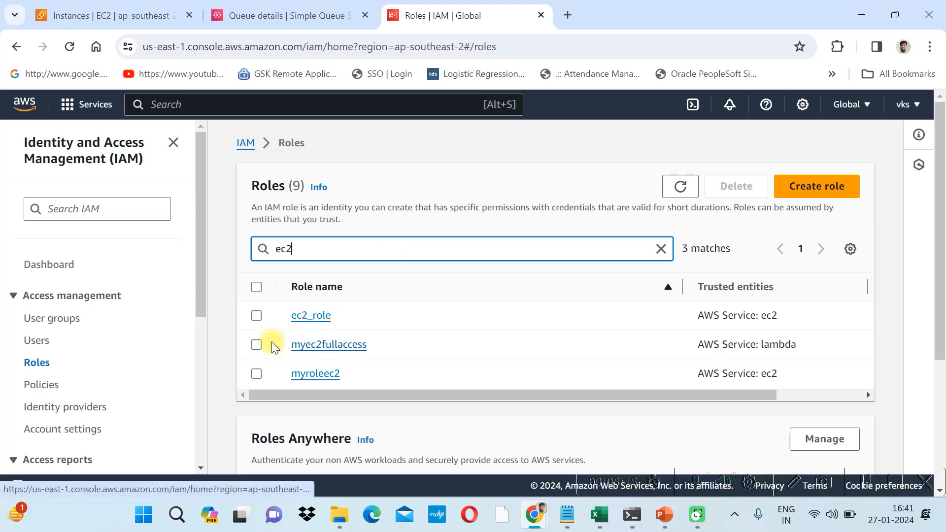
pyautogui.click(257, 344)
pyautogui.click(316, 347)
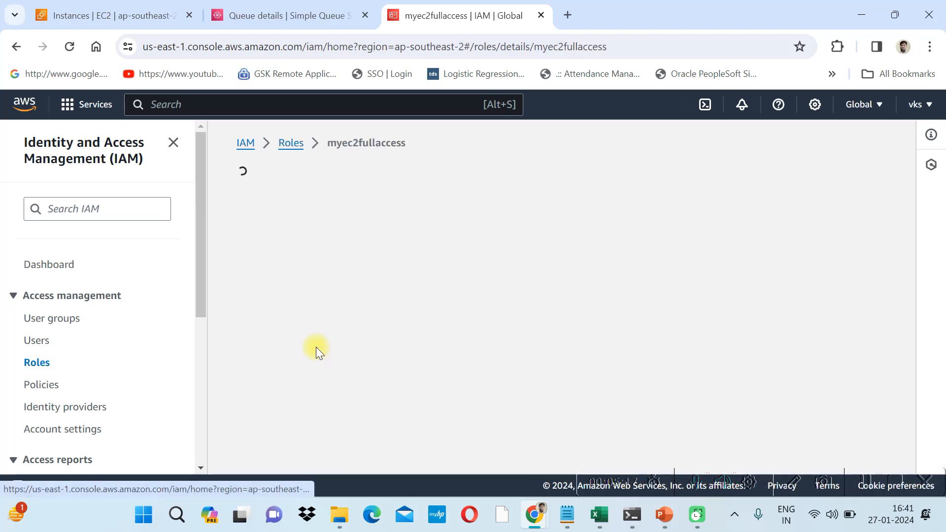
# Review the details of the AmazonEC2ContainerRegistryPowerUser policy attached to the role, and return to the roles list.
pyautogui.moveTo(938, 270); pyautogui.dragTo(927, 401)
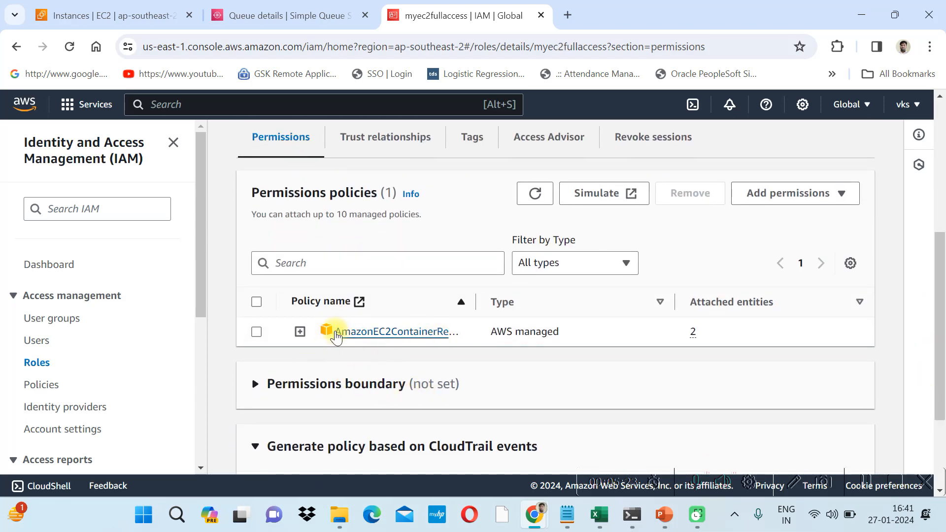
pyautogui.click(443, 333)
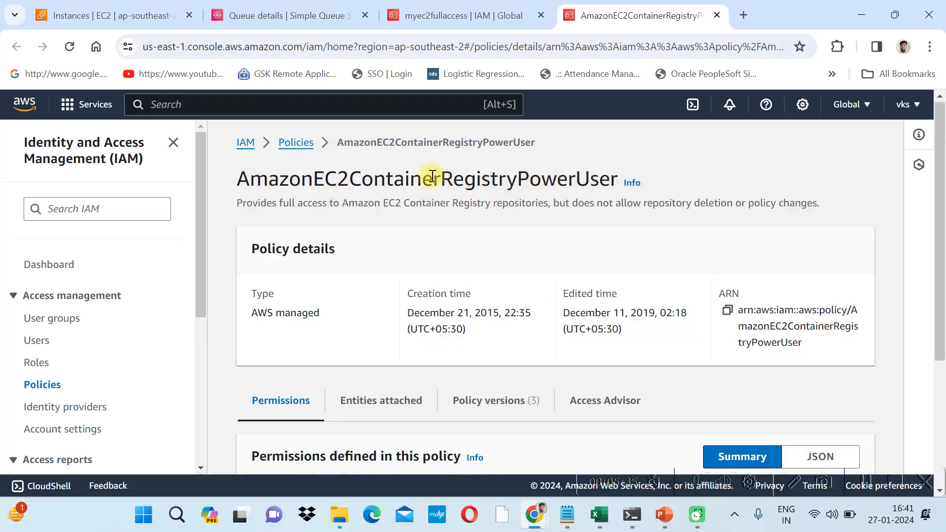
pyautogui.click(301, 141)
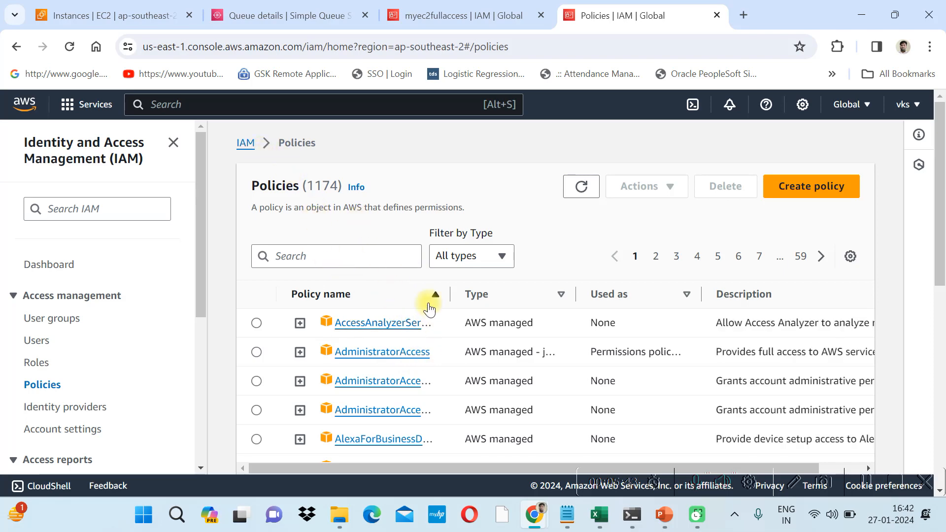
pyautogui.click(249, 145)
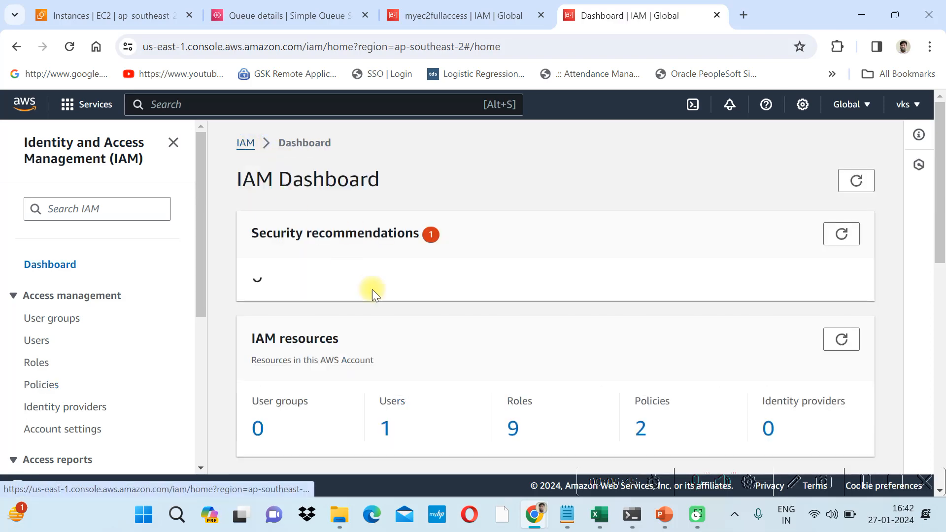
pyautogui.click(42, 362)
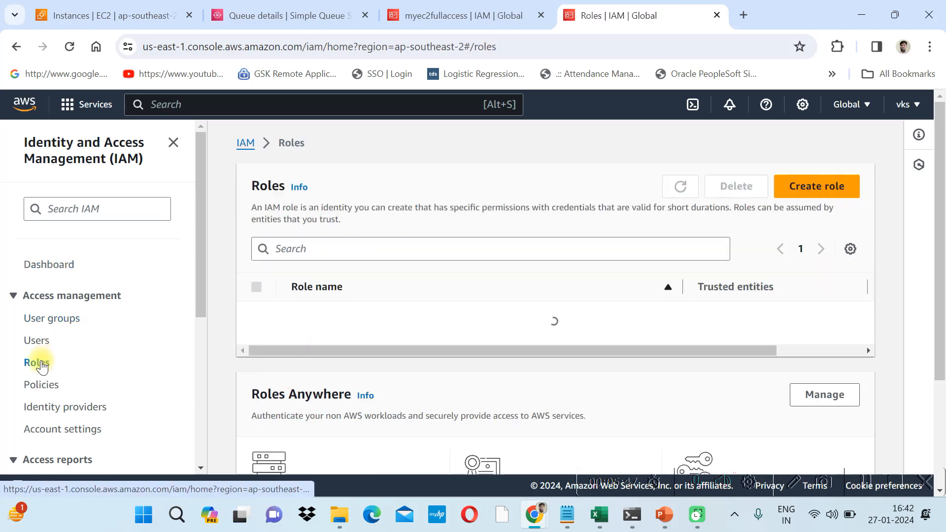
# Go back to the myec2fullaccess browser tab, reopen the list of roles there and filter it by ec.
pyautogui.click(453, 6)
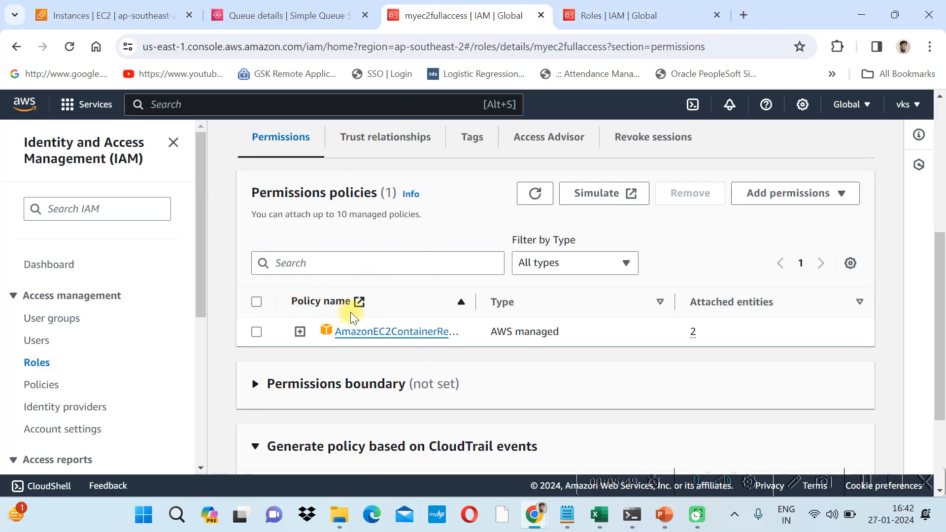
pyautogui.click(27, 363)
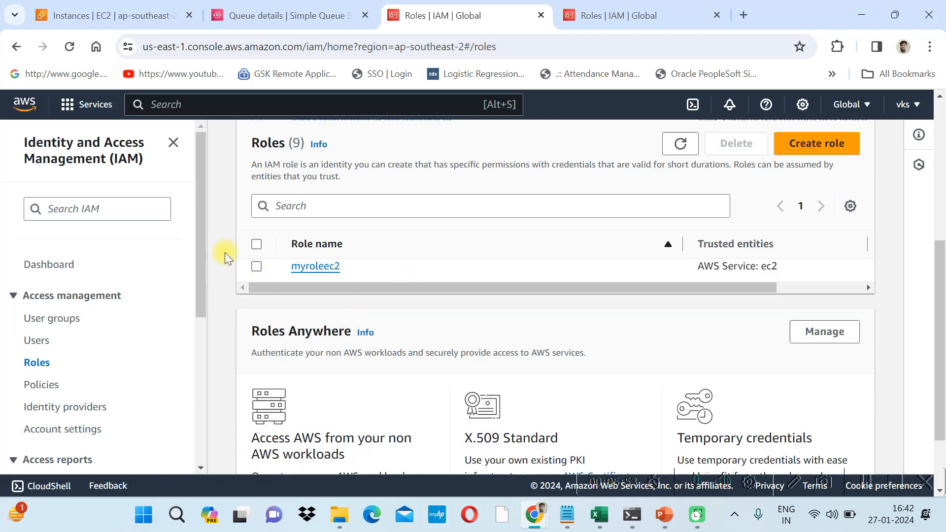
pyautogui.click(36, 361)
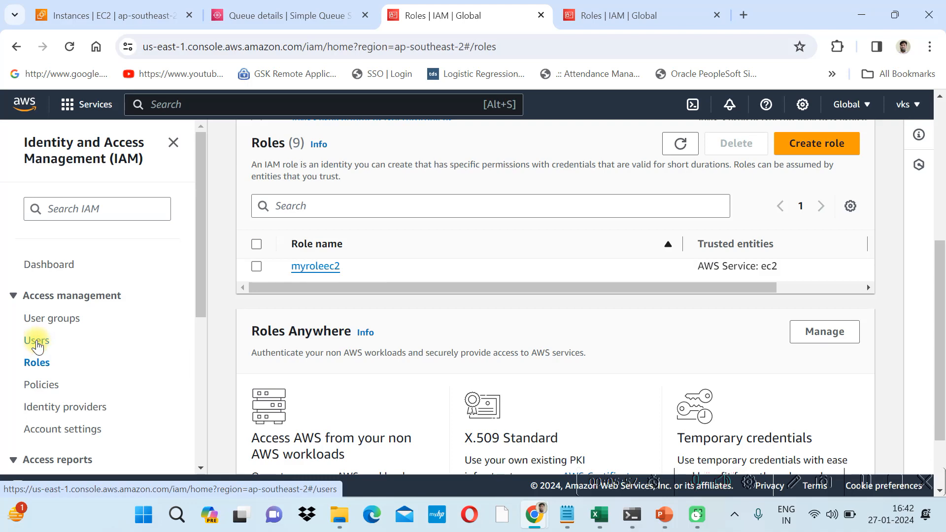
pyautogui.click(37, 341)
pyautogui.click(35, 361)
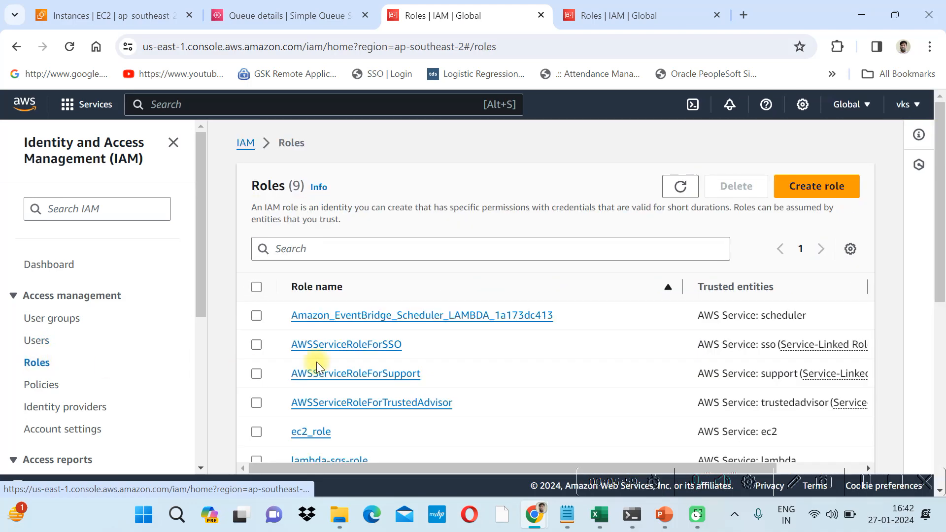
pyautogui.click(505, 243)
pyautogui.write('e')
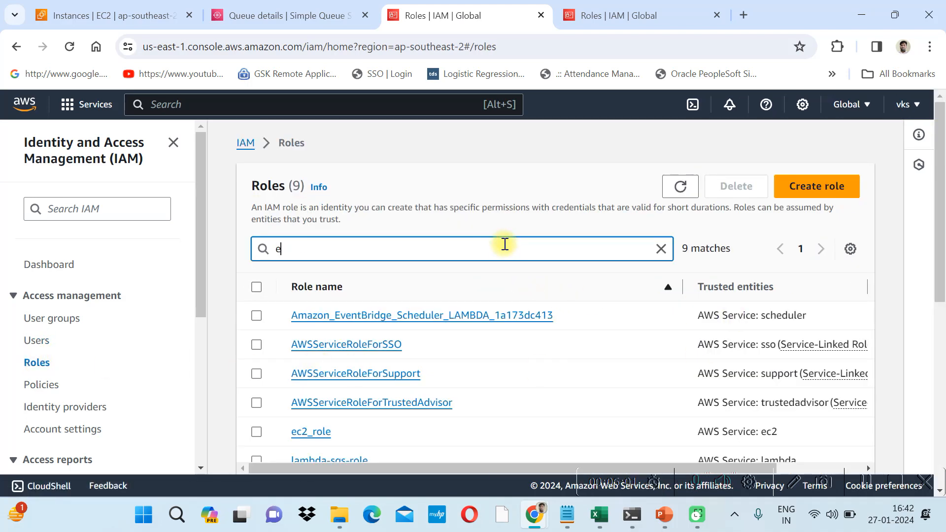
pyautogui.write('c')
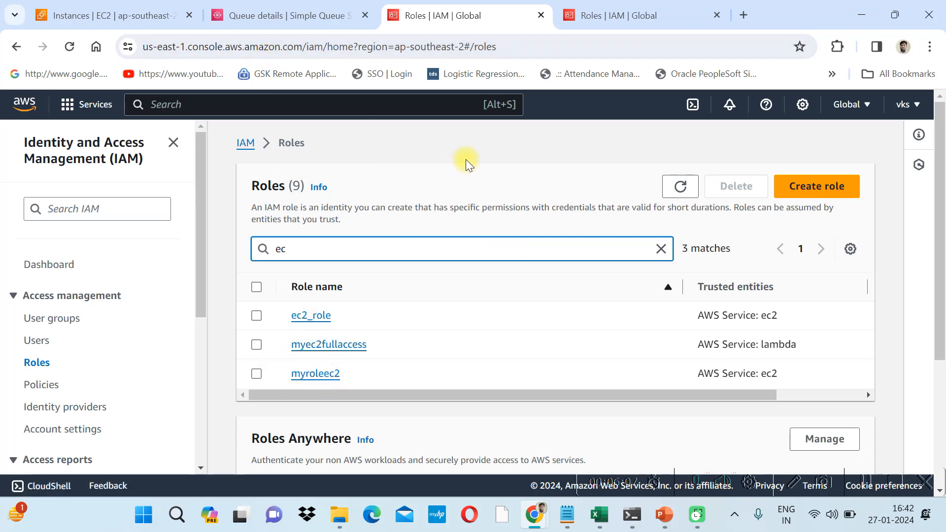
# Switch to PowerPoint to check the Lambda function step on the Steps slide, and return to the browser.
pyautogui.click(666, 523)
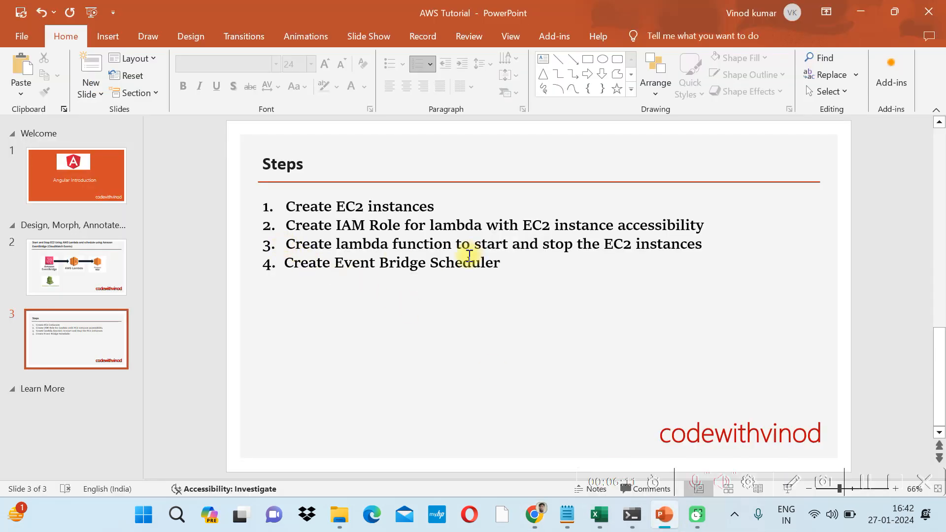
pyautogui.hotkey('alt', 'Tab')
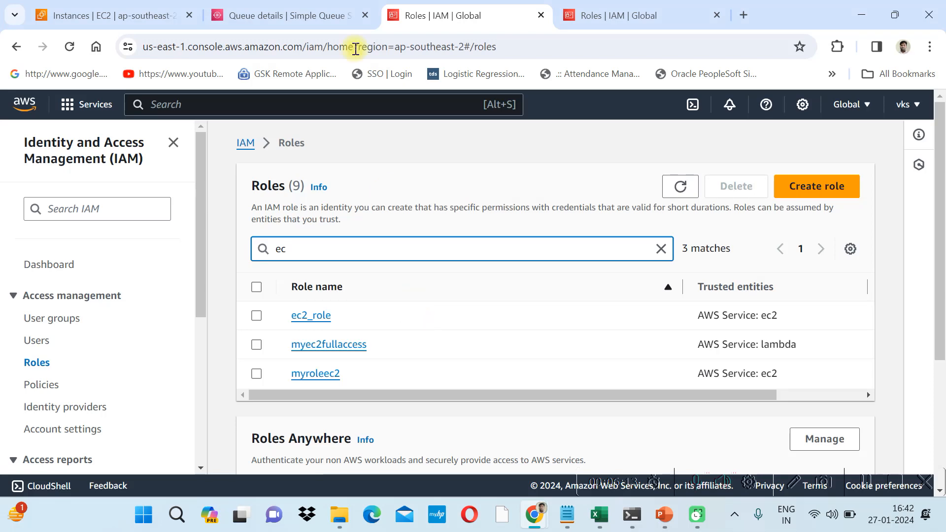
# Find the Lambda service through the console search in the second Roles browser tab and start creating a new function.
pyautogui.click(598, 15)
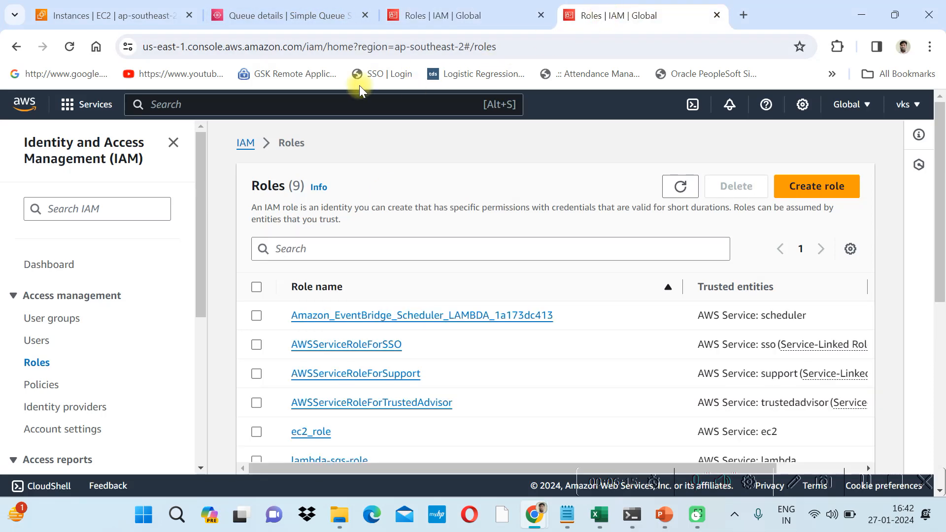
pyautogui.click(325, 109)
pyautogui.write('la')
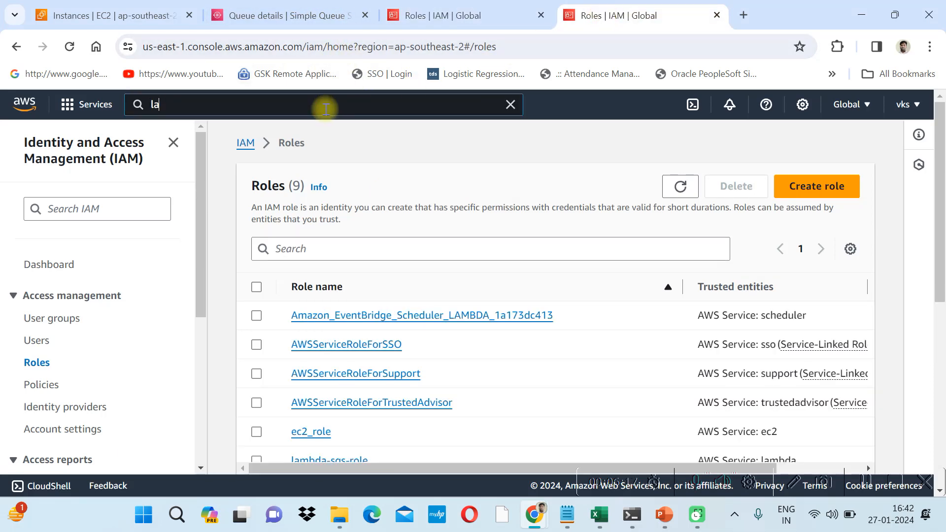
pyautogui.write('mbda')
pyautogui.click(381, 224)
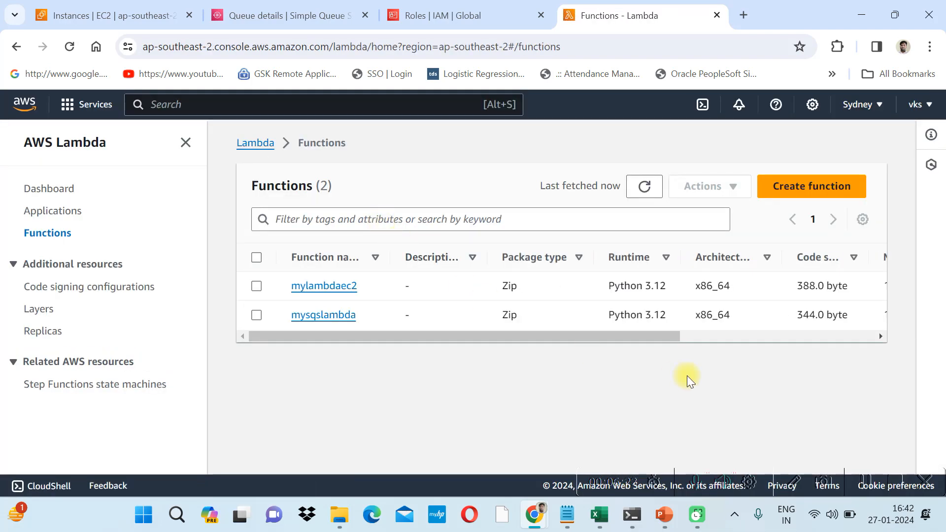
pyautogui.click(805, 185)
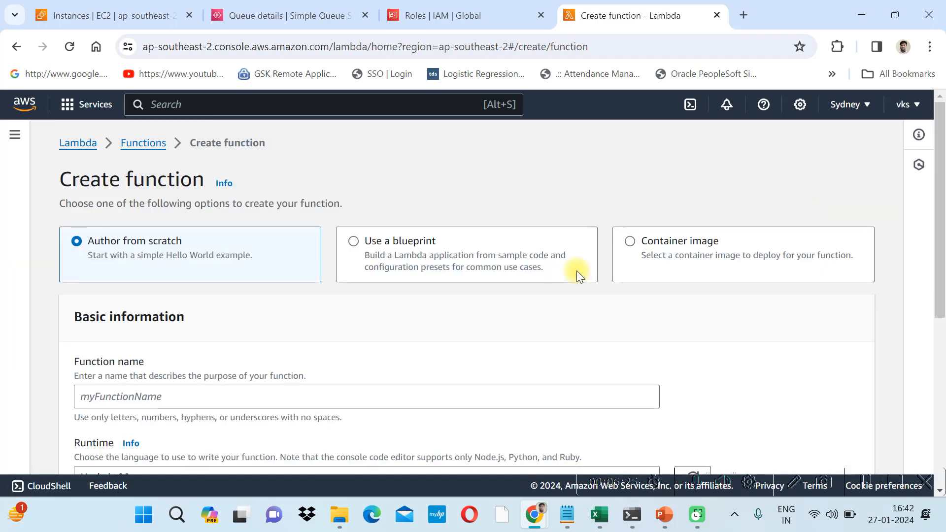
# Name the new Lambda function mylambda_to_automate_ec2.
pyautogui.moveTo(940, 201); pyautogui.dragTo(942, 211)
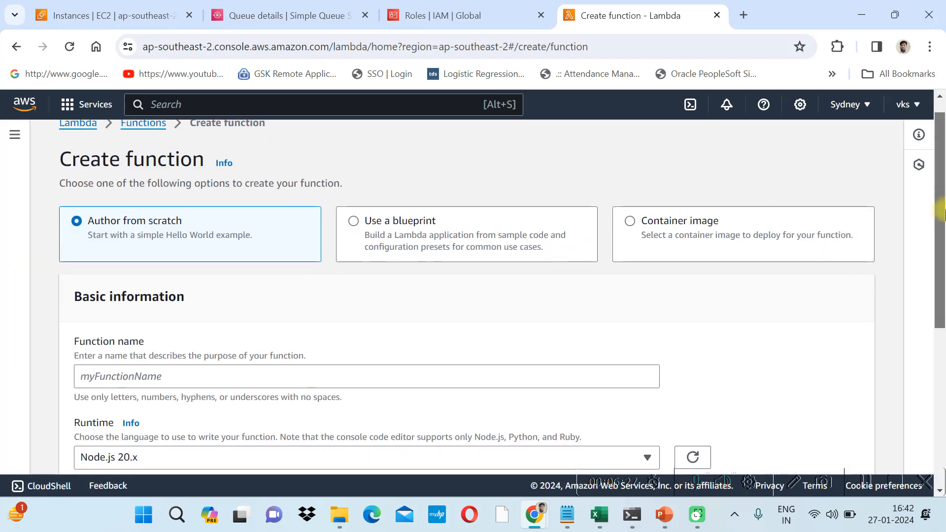
pyautogui.scroll(-4, 777, 245)
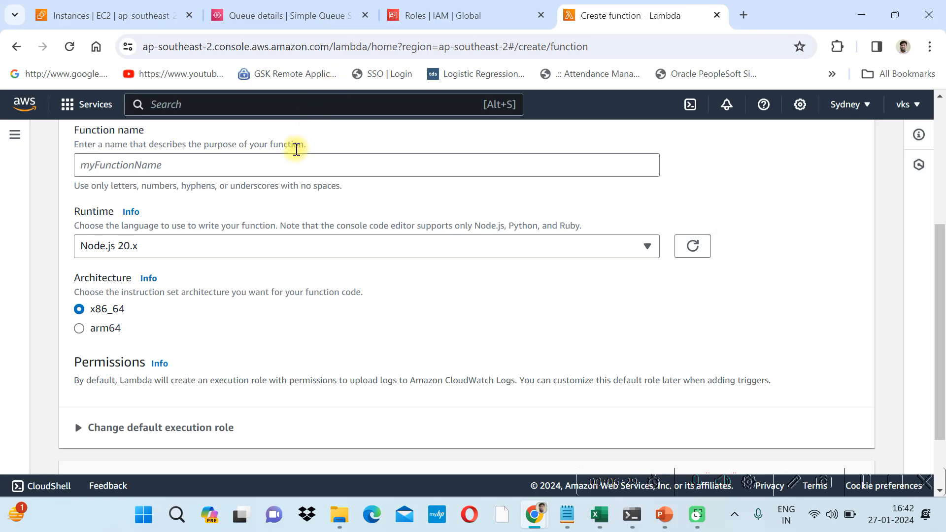
pyautogui.click(288, 163)
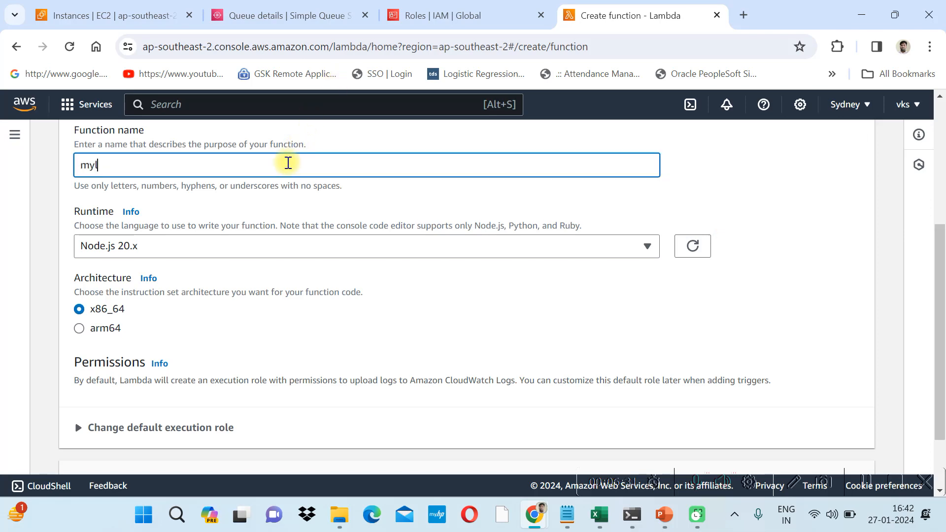
pyautogui.write('mylambdatoautomateec2')
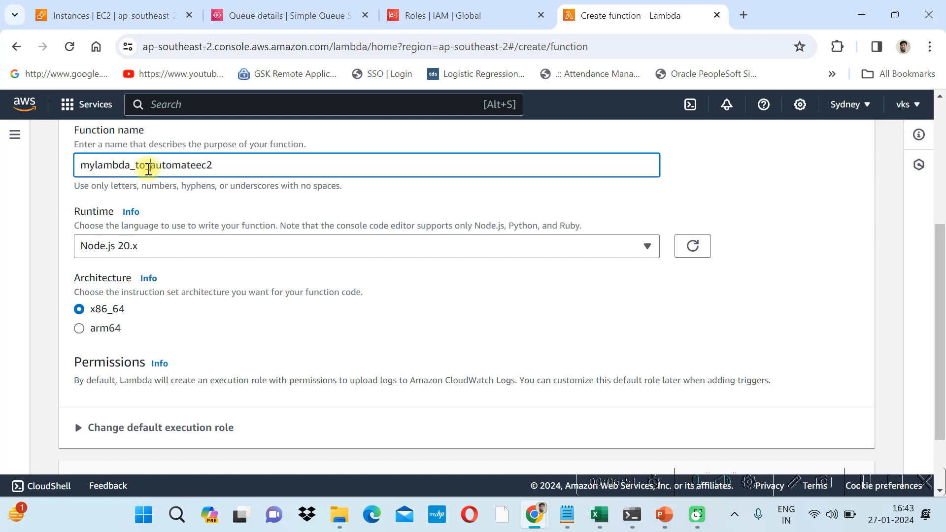
pyautogui.click(149, 166)
pyautogui.write('_')
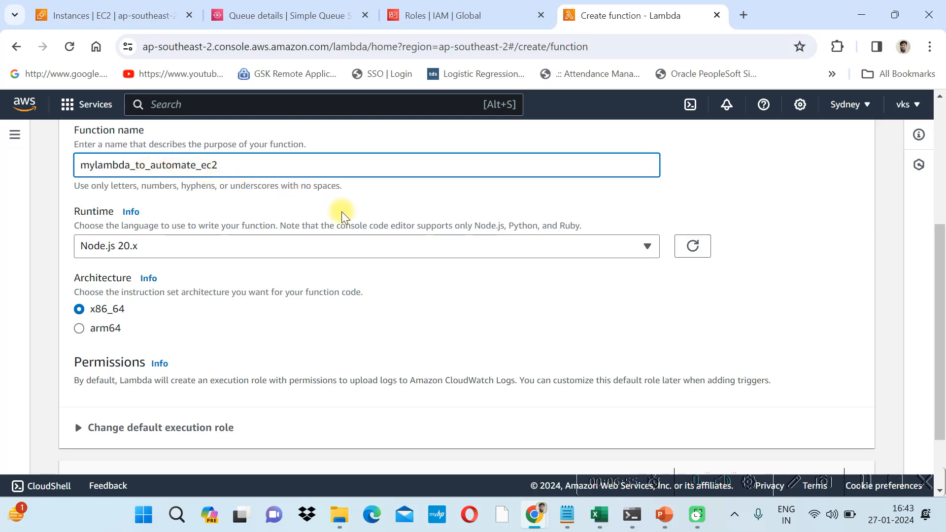
pyautogui.click(425, 202)
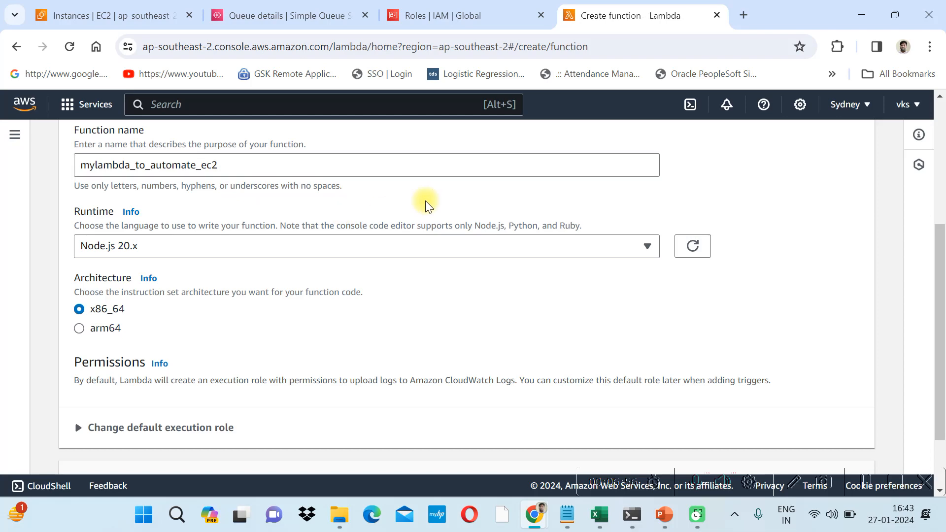
# Set the function's runtime to Python 3.12.
pyautogui.click(210, 246)
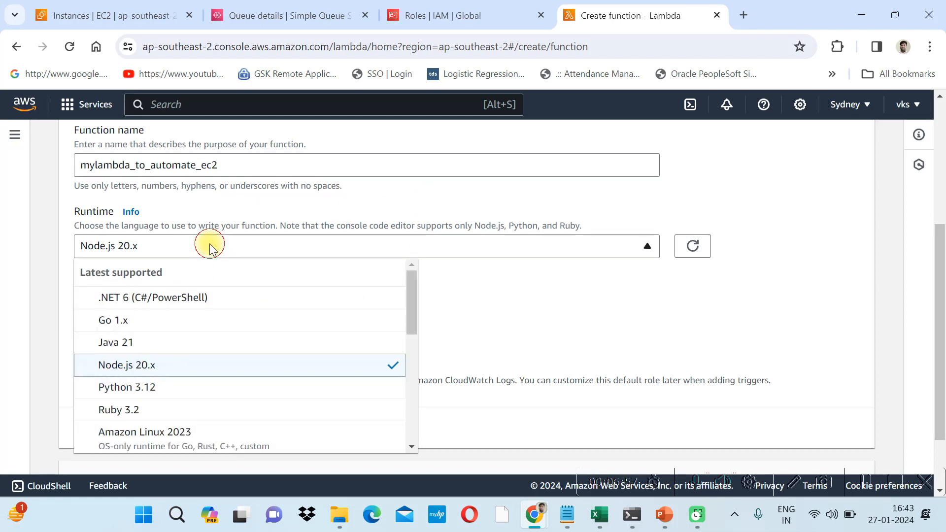
pyautogui.click(158, 388)
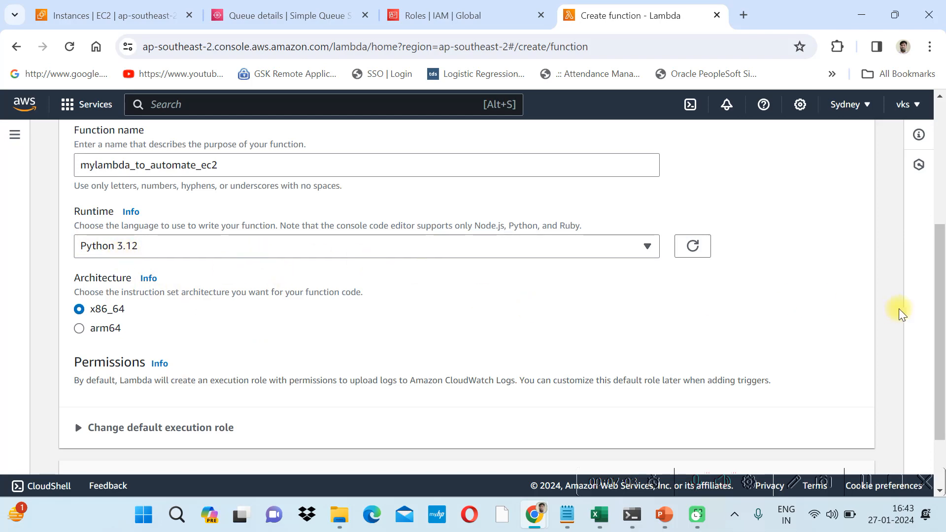
pyautogui.scroll(-2, 939, 261)
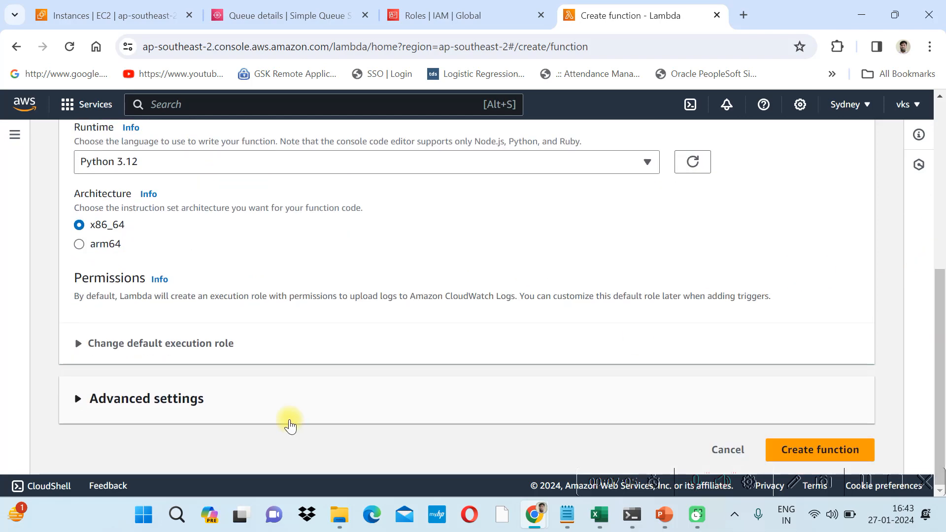
# Assign the existing role myec2fullaccess as the execution role and create the Lambda function.
pyautogui.click(133, 345)
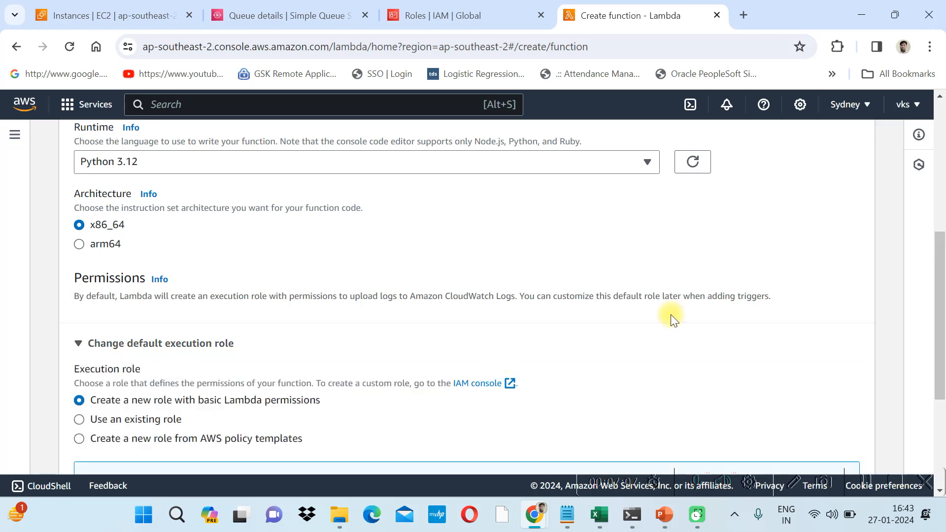
pyautogui.scroll(-4, 941, 270)
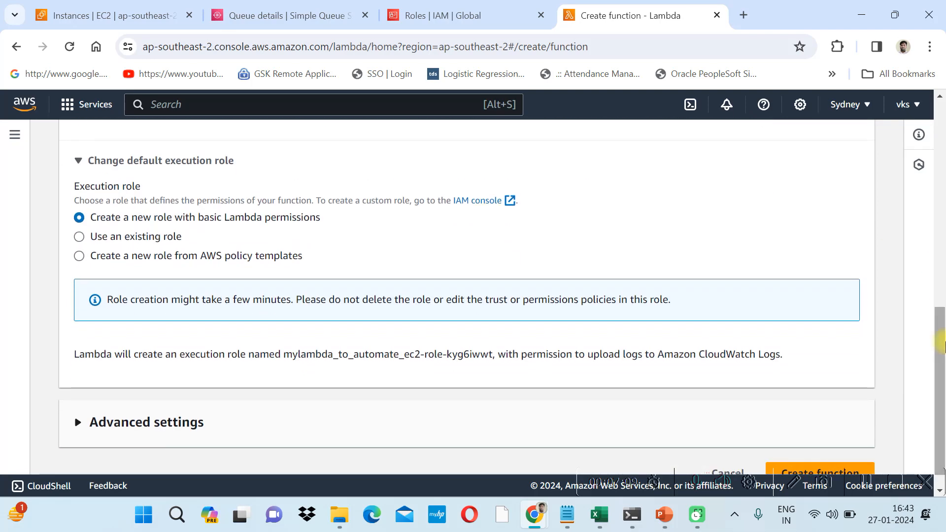
pyautogui.click(129, 237)
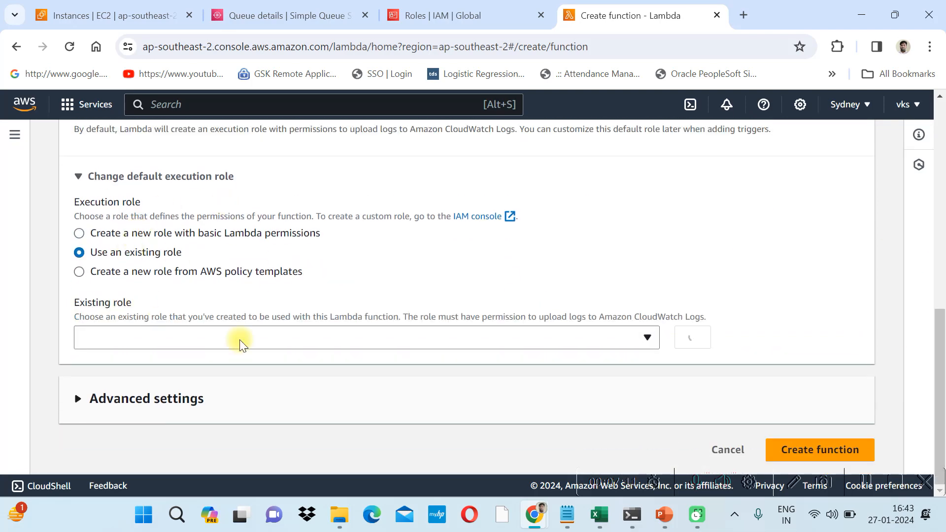
pyautogui.click(300, 331)
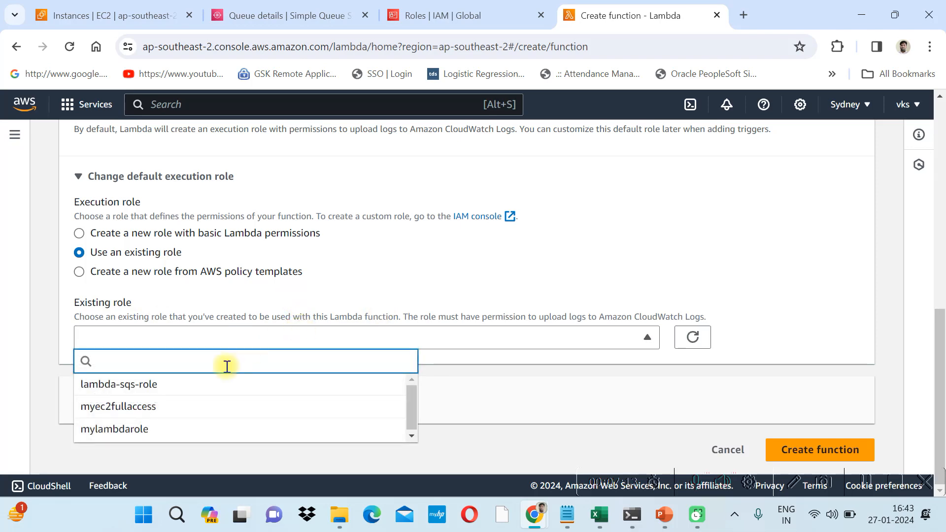
pyautogui.click(136, 408)
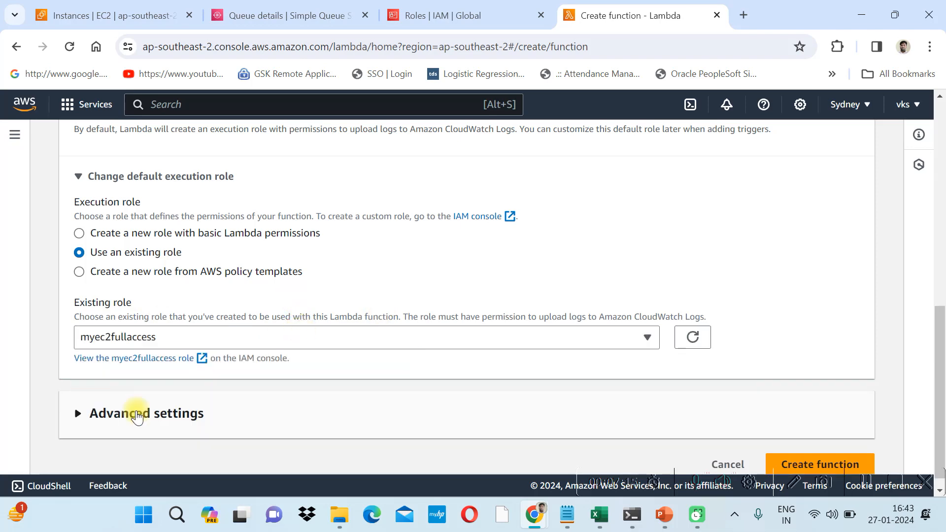
pyautogui.click(789, 463)
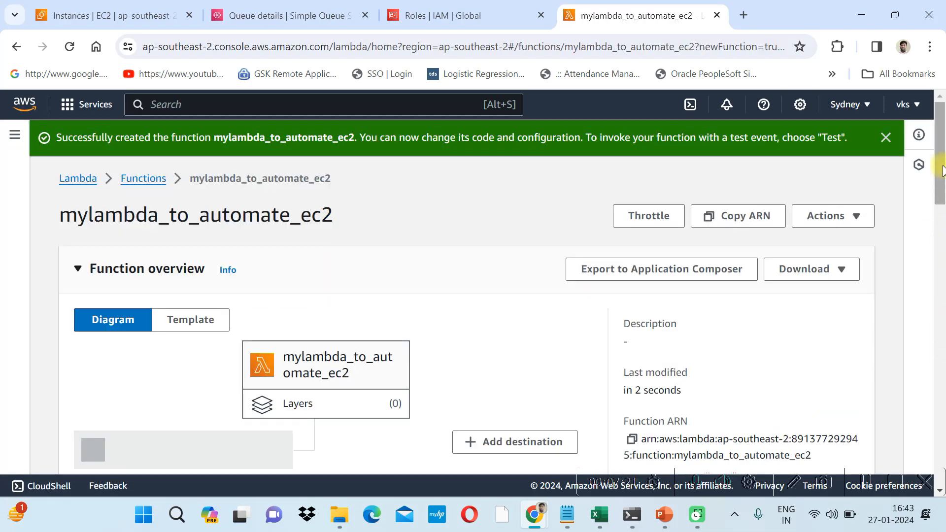
# Check the default handler in the function's code source, and copy the boto3 stop-instances code from the AWS re:Post article in the other browser window.
pyautogui.moveTo(942, 170); pyautogui.dragTo(942, 275)
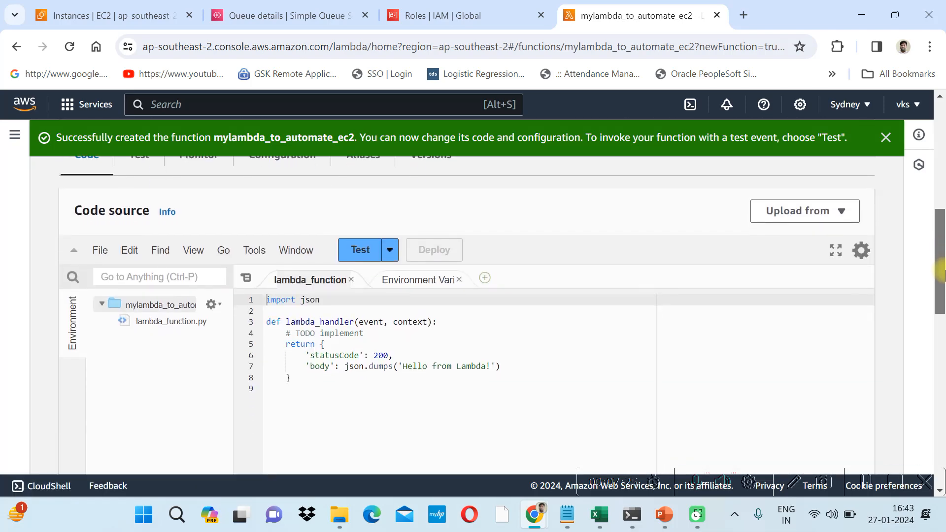
pyautogui.scroll(-1, 433, 298)
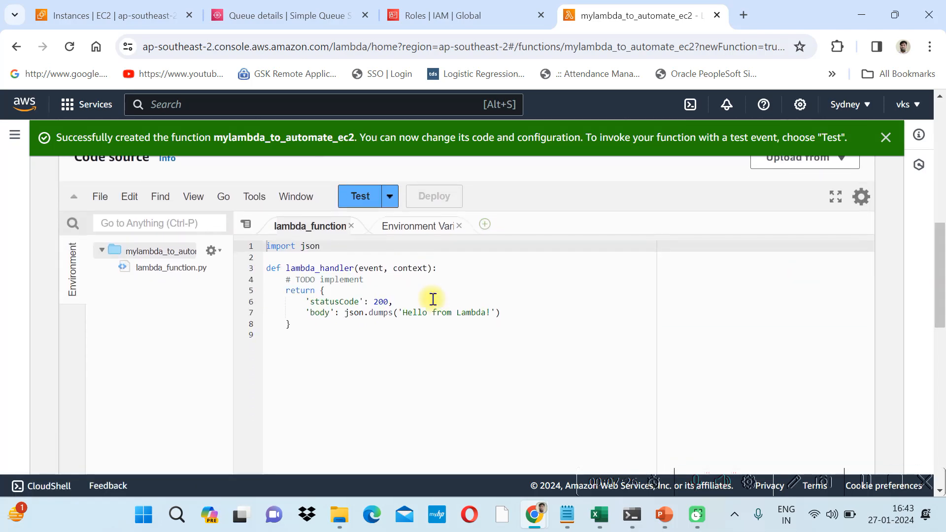
pyautogui.click(394, 323)
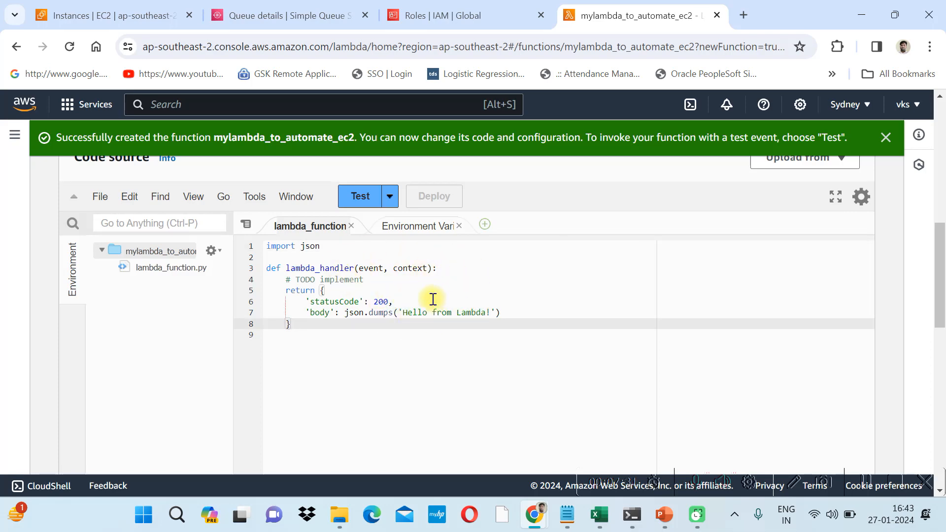
pyautogui.click(358, 302)
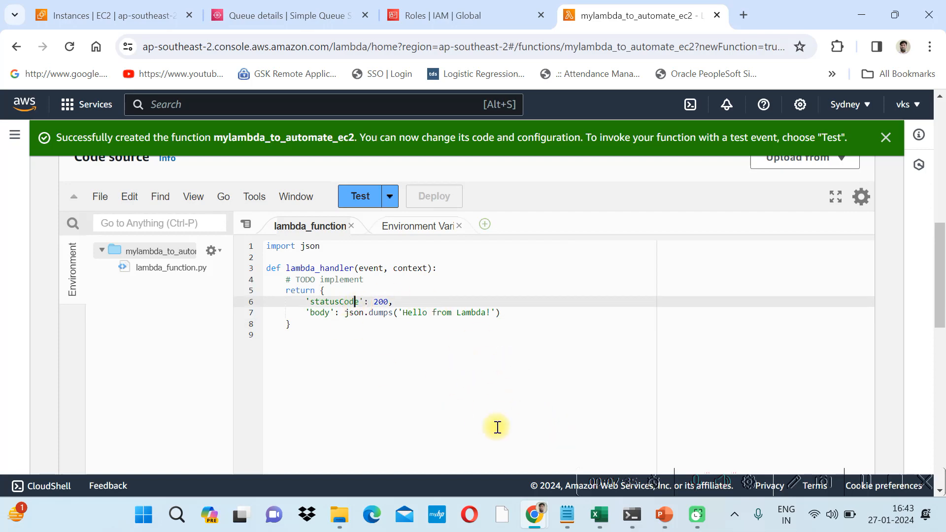
pyautogui.moveTo(536, 526)
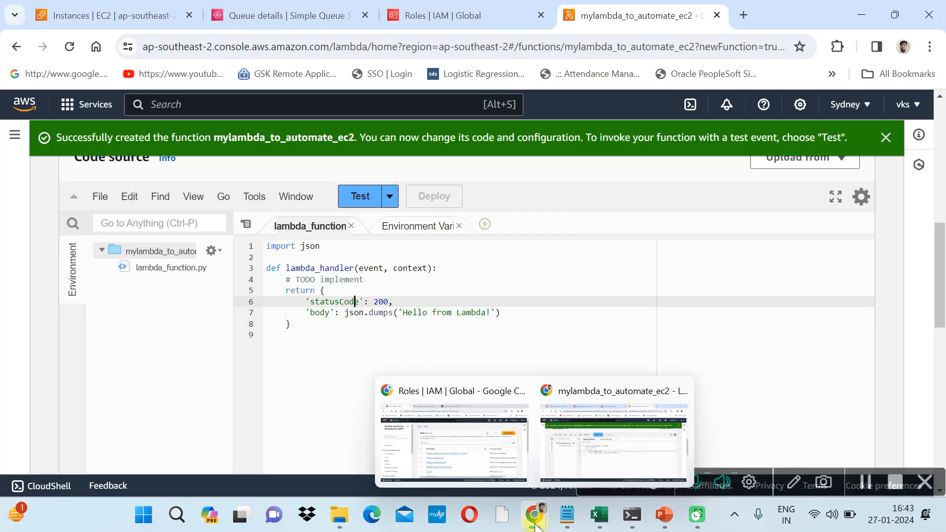
pyautogui.click(491, 446)
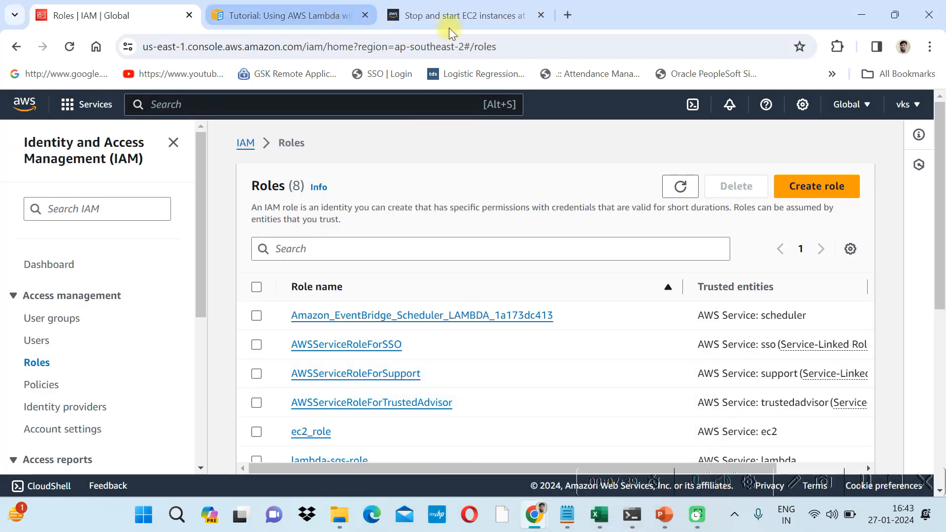
pyautogui.click(511, 19)
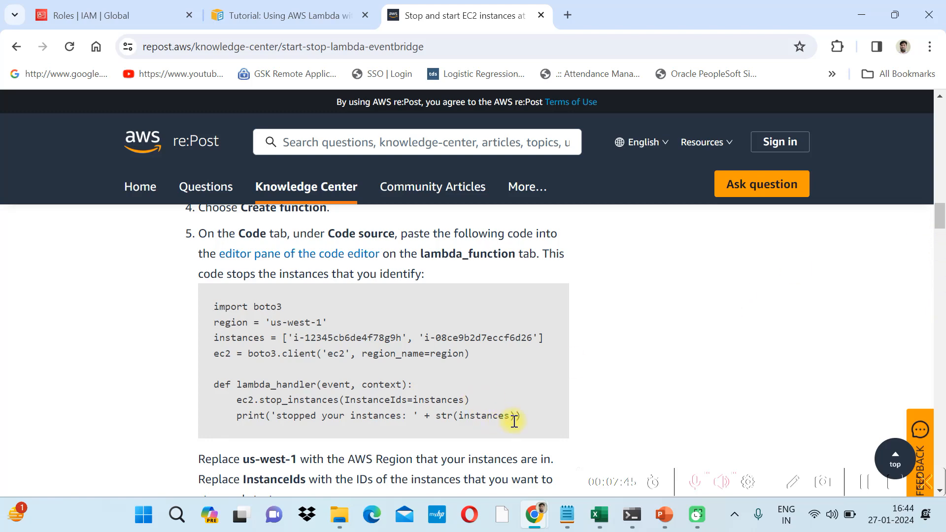
pyautogui.moveTo(525, 418); pyautogui.dragTo(209, 310)
pyautogui.hotkey('ctrl', 'c')
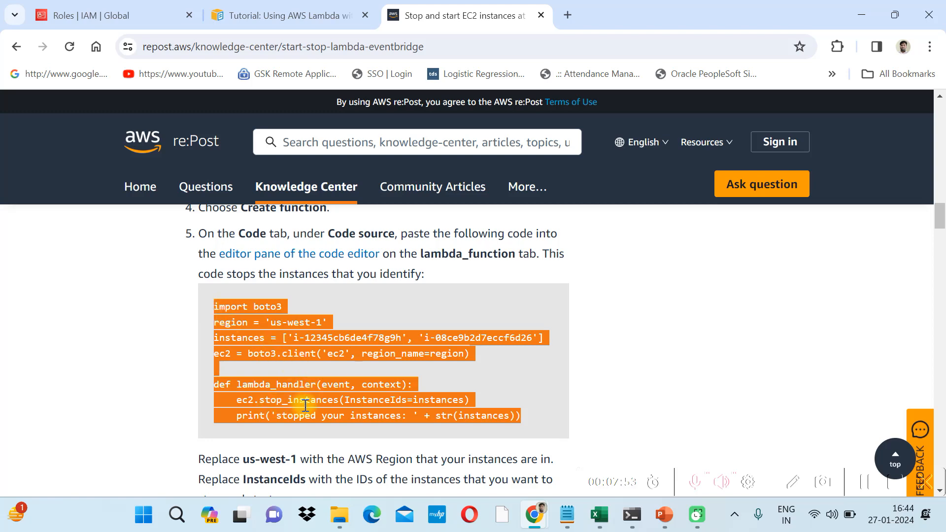
# Return to the Lambda code editor and replace the whole default handler in lambda_function with the copied stop-instances code.
pyautogui.hotkey('alt', 'Tab')
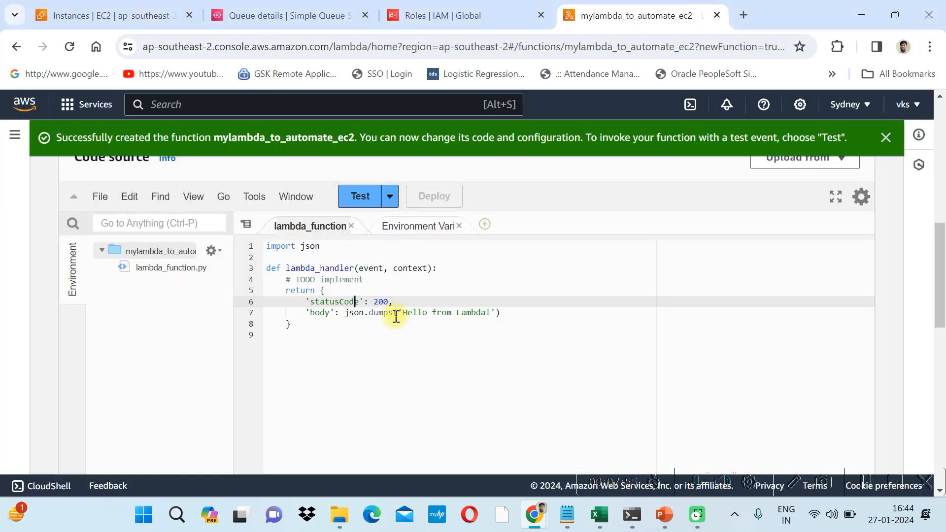
pyautogui.moveTo(304, 329); pyautogui.dragTo(237, 245)
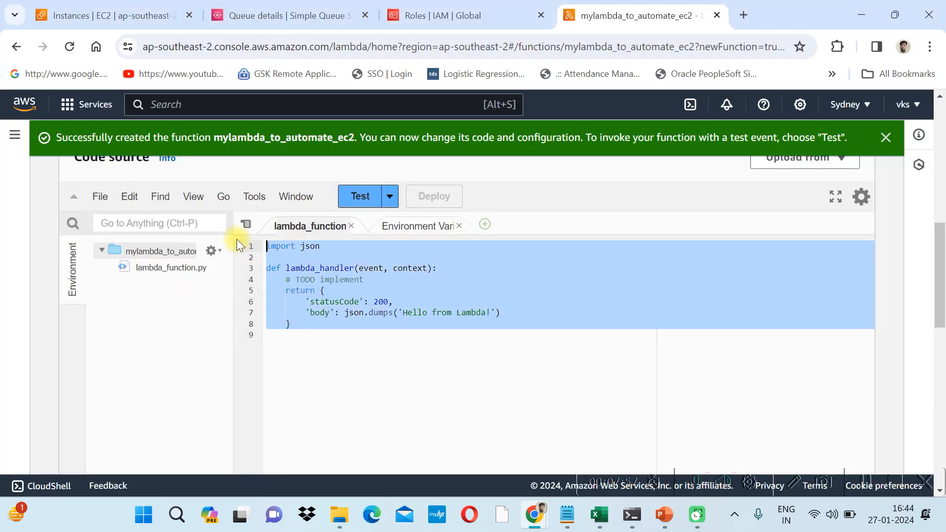
pyautogui.hotkey('ctrl', 'v')
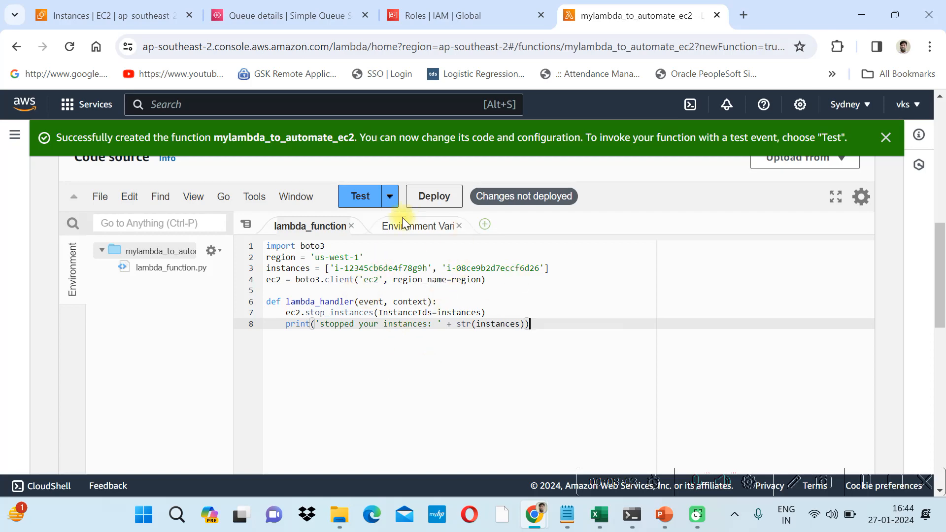
pyautogui.click(288, 274)
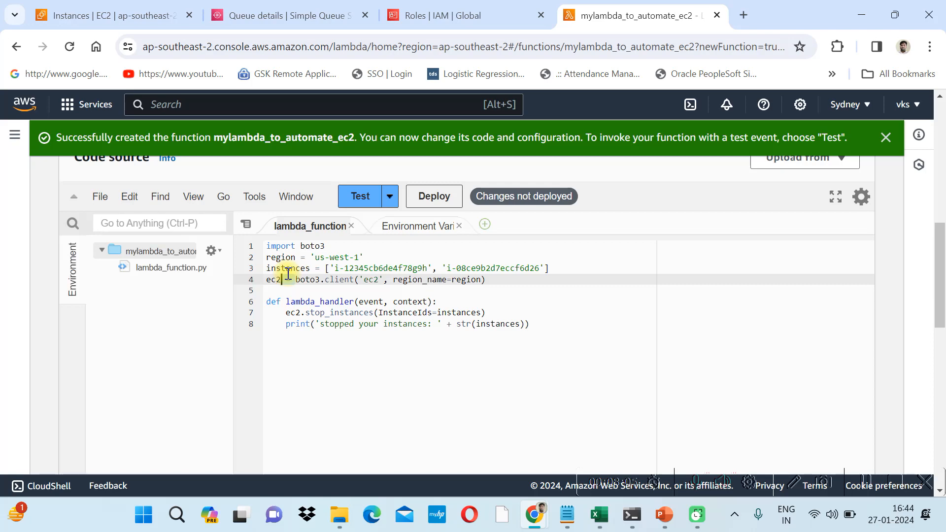
pyautogui.doubleClick(284, 268)
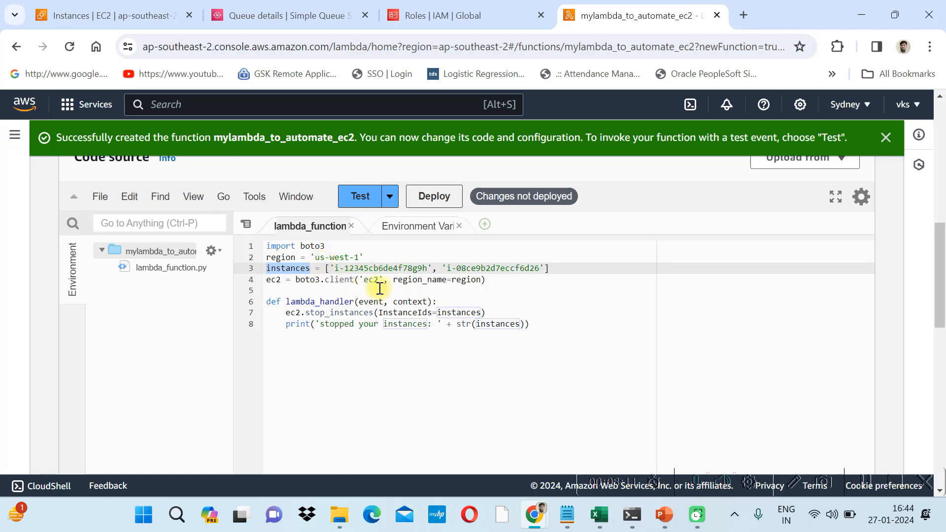
pyautogui.click(475, 306)
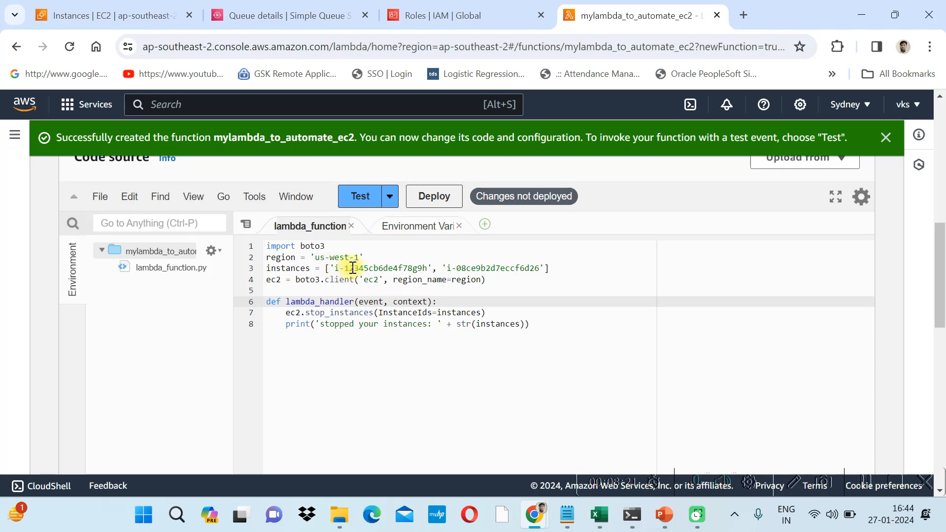
# Look up the Asia Pacific (Sydney) entry in the console's region list and select its code, ap-southeast-2.
pyautogui.hotkey('alt', 'Left')
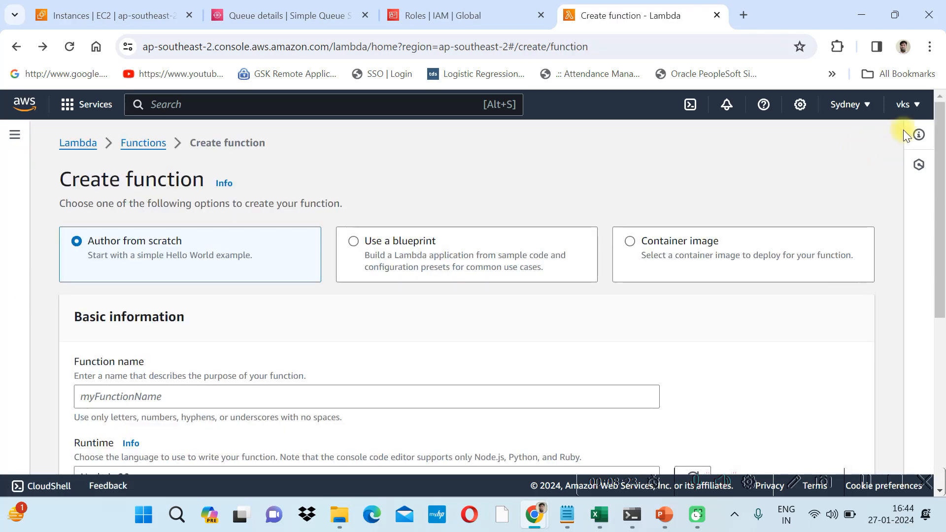
pyautogui.click(866, 107)
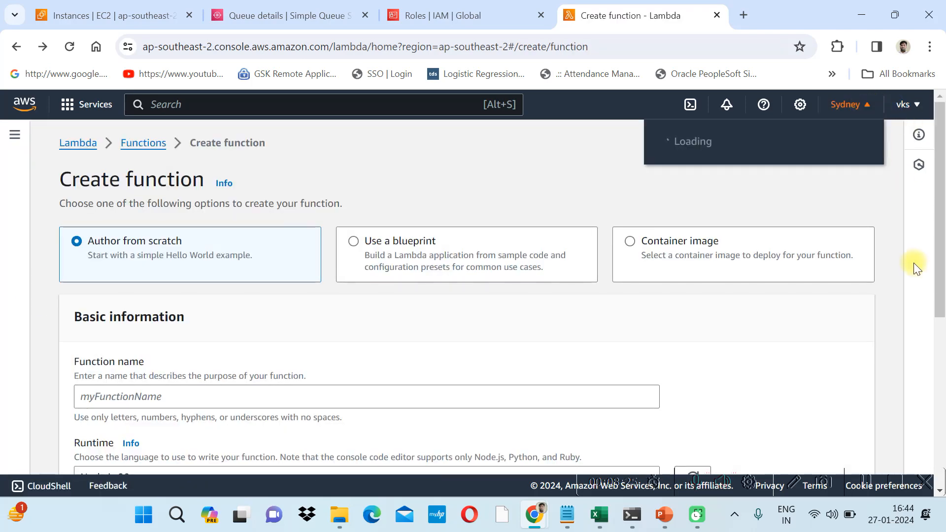
pyautogui.moveTo(783, 391)
pyautogui.mouseDown()
pyautogui.moveTo(815, 387)
pyautogui.moveTo(775, 390)
pyautogui.mouseUp()
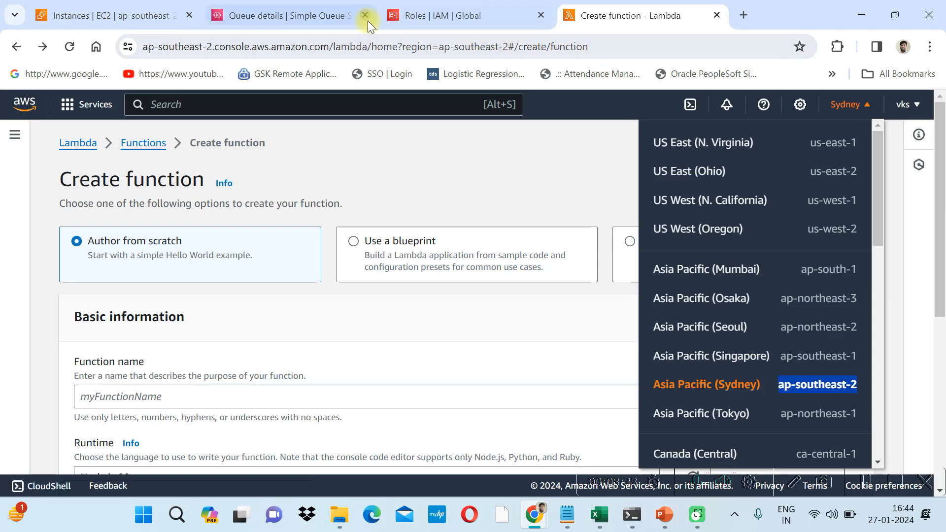
# Place the Roles browser tab first, and reopen the code of mylambda_to_automate_ec2 from the Lambda Functions list.
pyautogui.moveTo(406, 15); pyautogui.dragTo(64, 15)
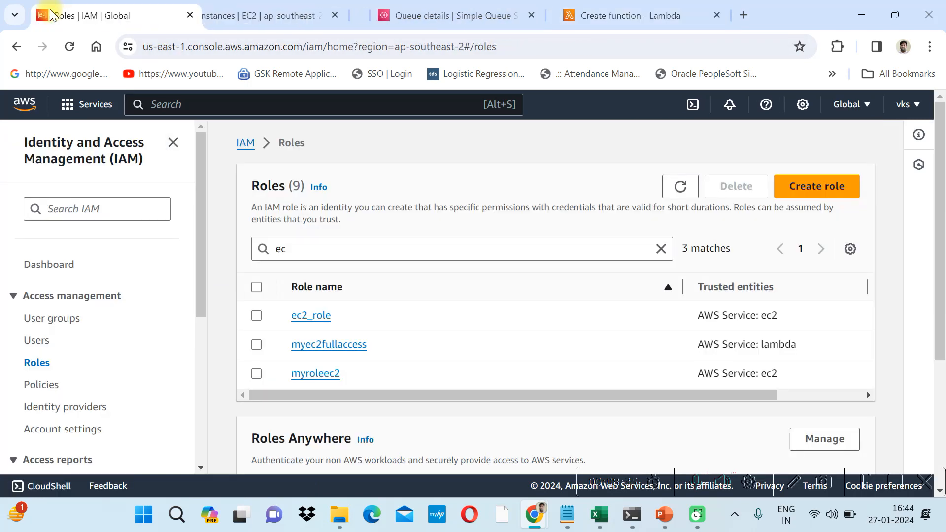
pyautogui.click(224, 20)
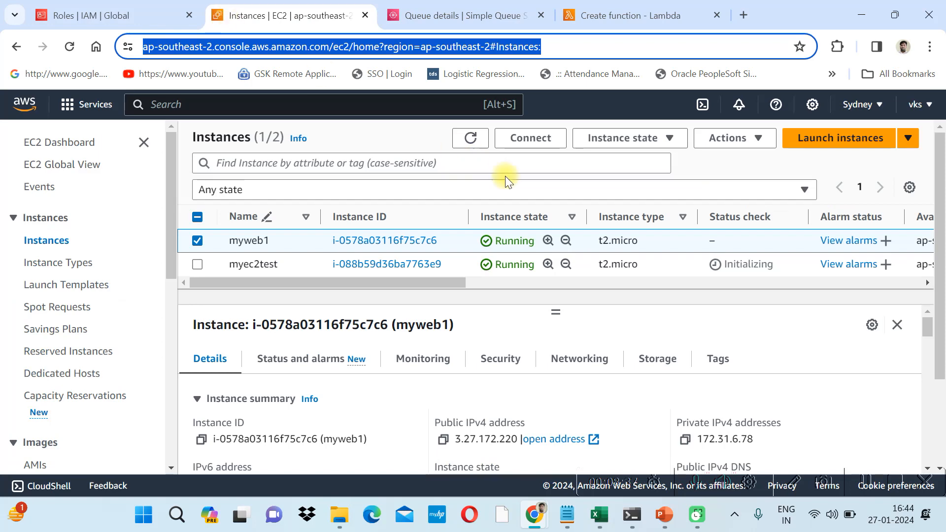
pyautogui.click(633, 13)
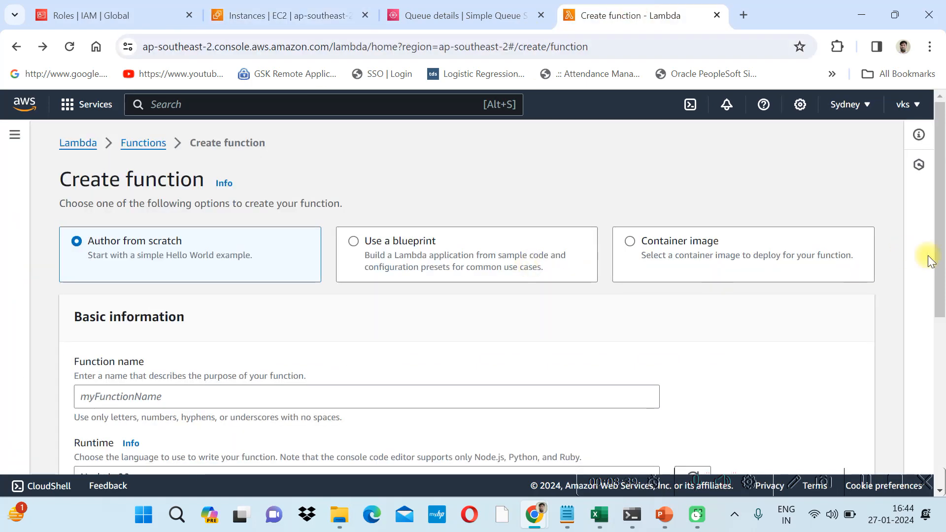
pyautogui.moveTo(943, 268); pyautogui.dragTo(941, 324)
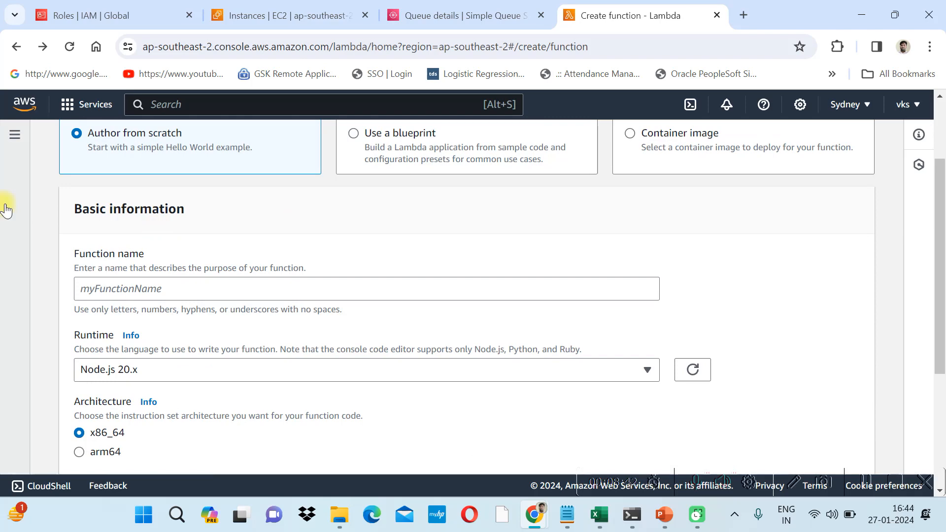
pyautogui.click(16, 46)
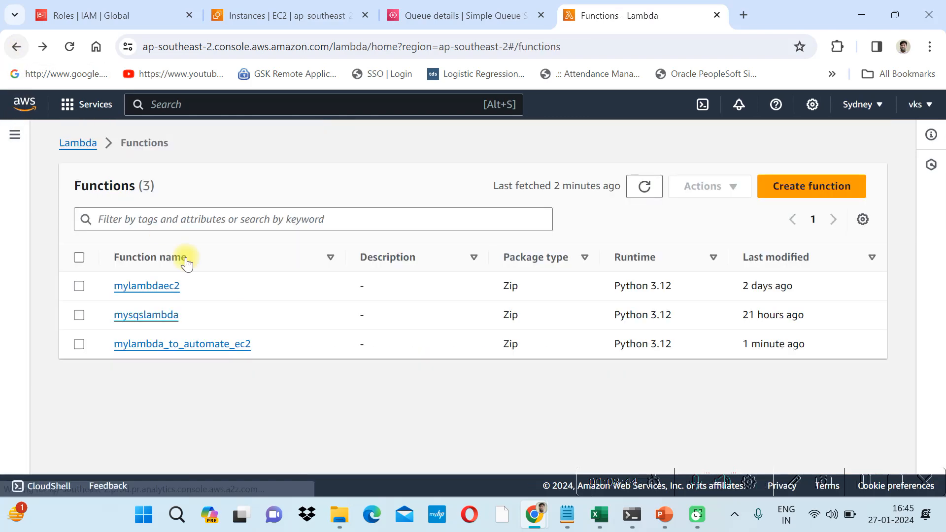
pyautogui.click(185, 345)
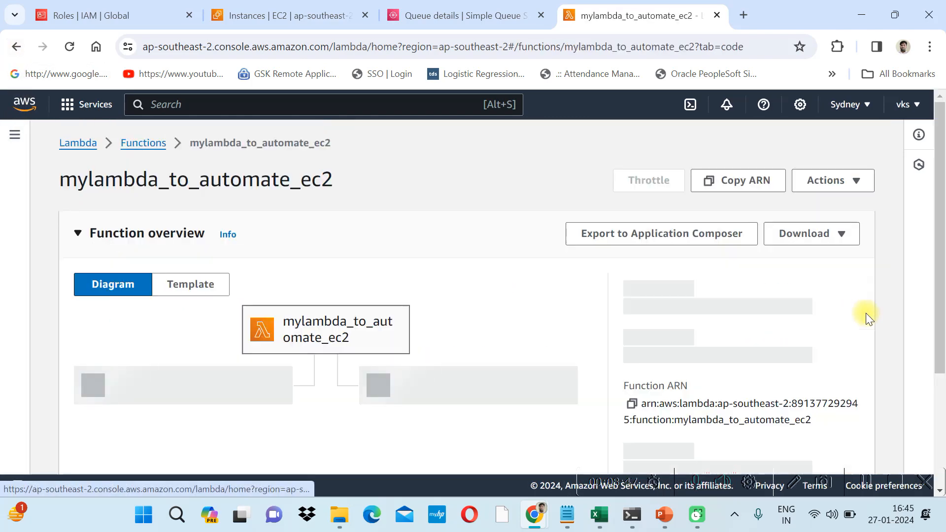
pyautogui.moveTo(943, 195); pyautogui.dragTo(943, 327)
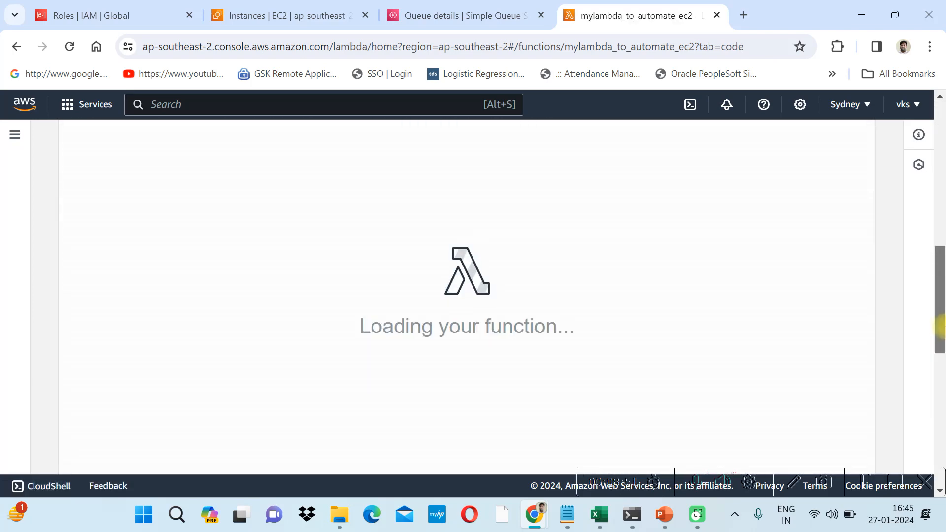
pyautogui.scroll(1, 941, 327)
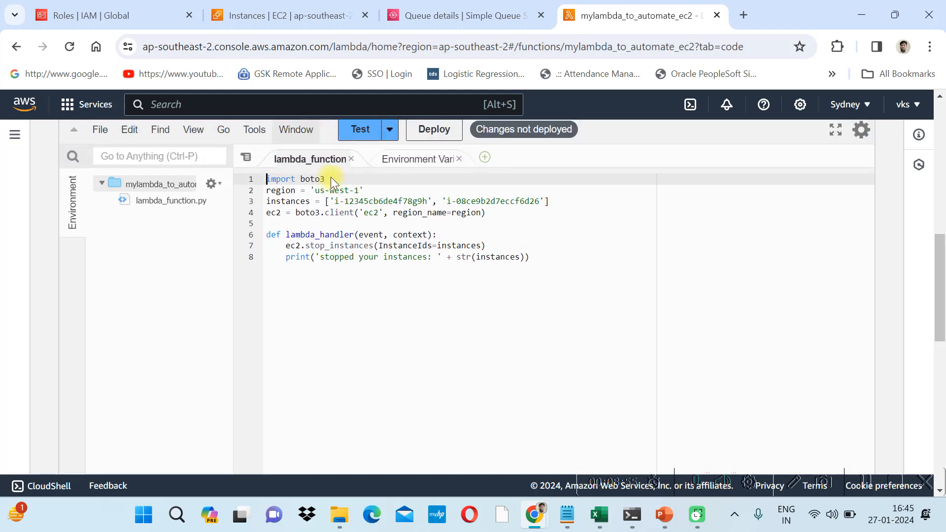
# Check the stop-instances code in the AWS re:Post article again and return to the Lambda code editor.
pyautogui.moveTo(542, 512)
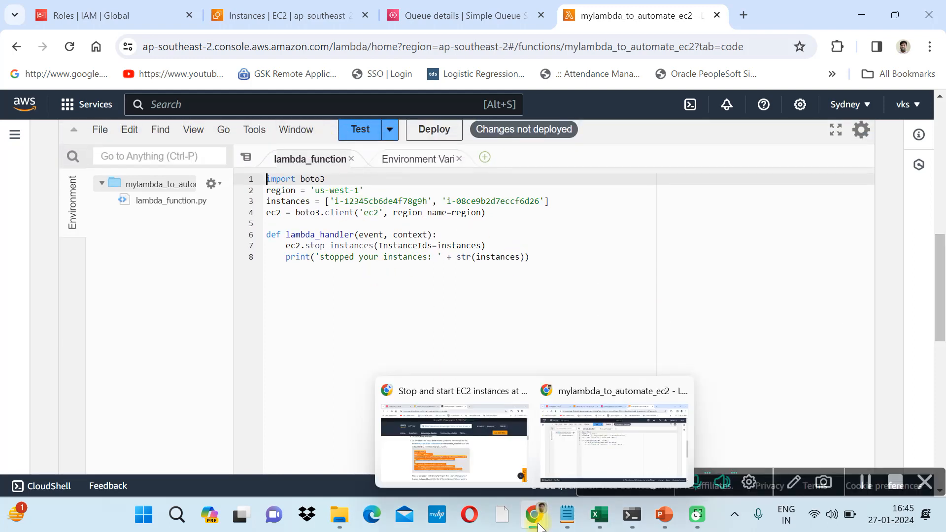
pyautogui.click(606, 431)
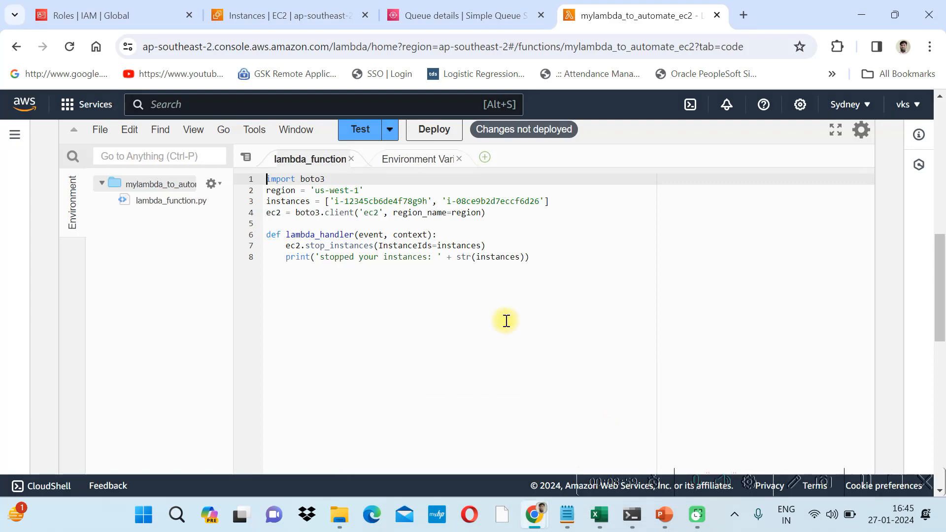
pyautogui.click(494, 453)
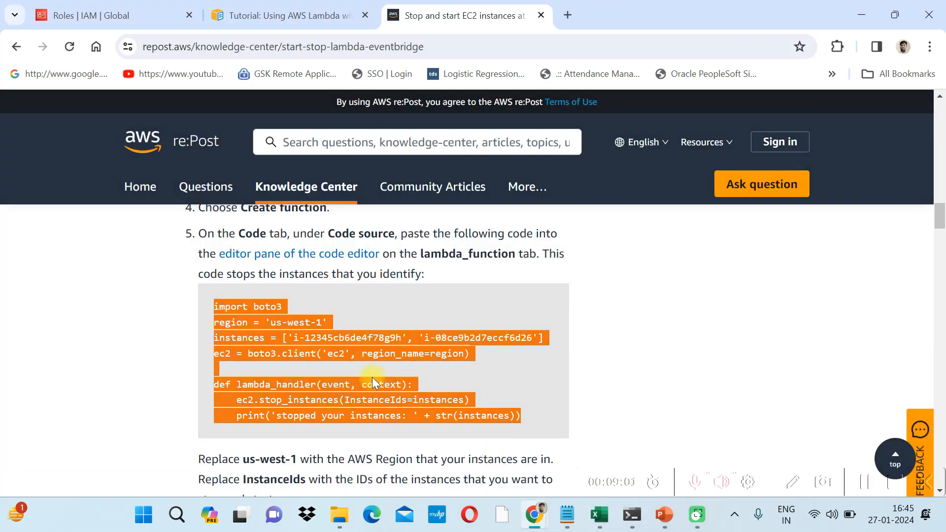
pyautogui.hotkey('alt', 'Tab')
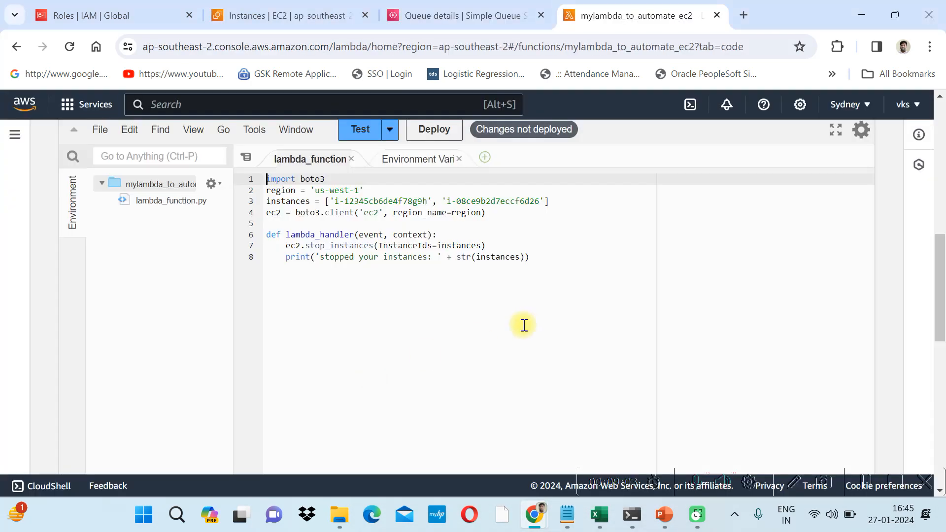
# Look up the Sydney code in the console's region list and replace the region value in the Lambda code with ap-southeast-2.
pyautogui.click(423, 281)
pyautogui.hotkey('ctrl', 'a')
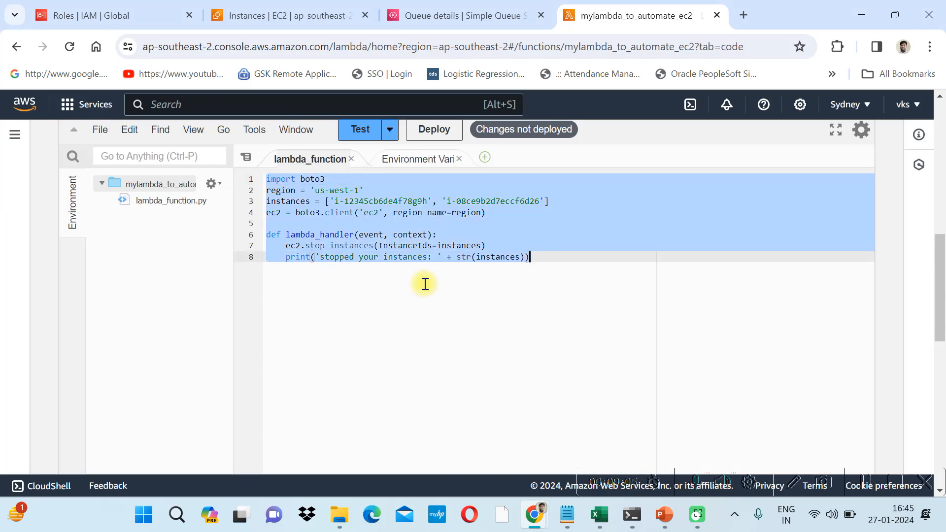
pyautogui.click(425, 284)
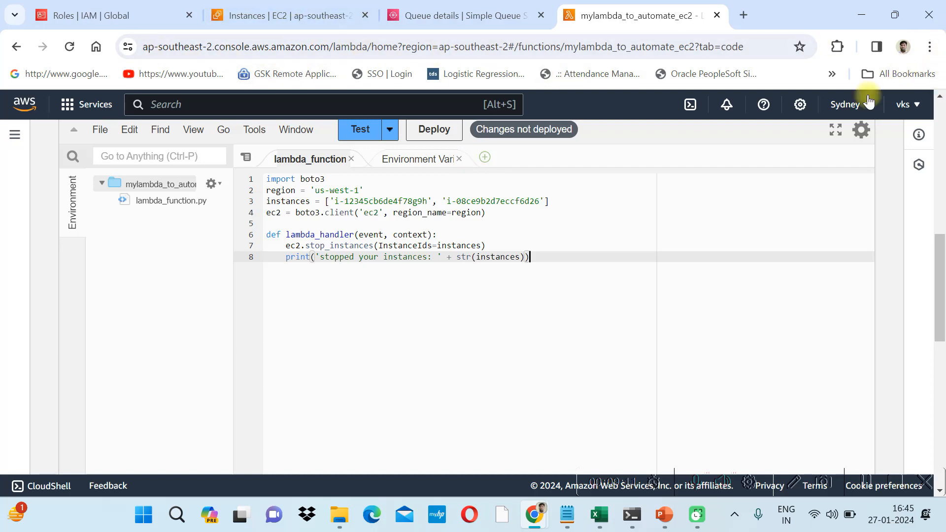
pyautogui.click(869, 105)
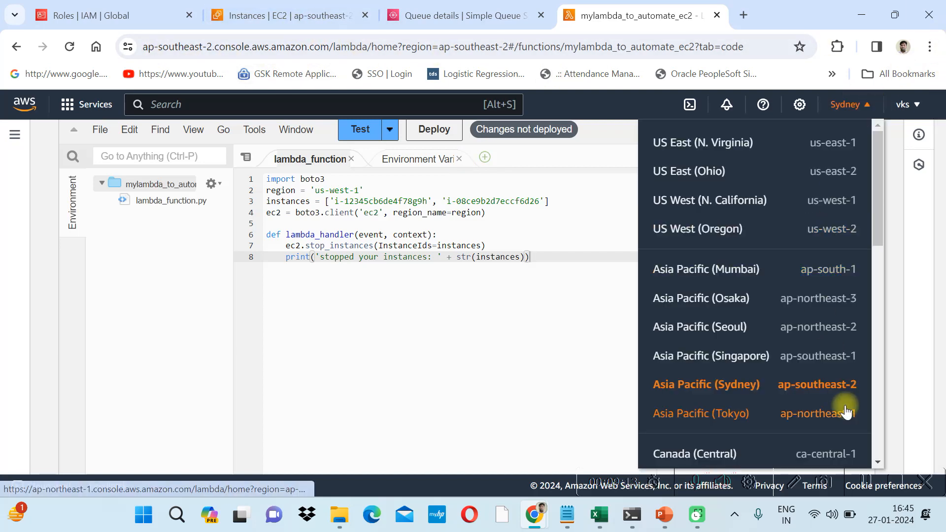
pyautogui.moveTo(861, 387); pyautogui.dragTo(774, 386)
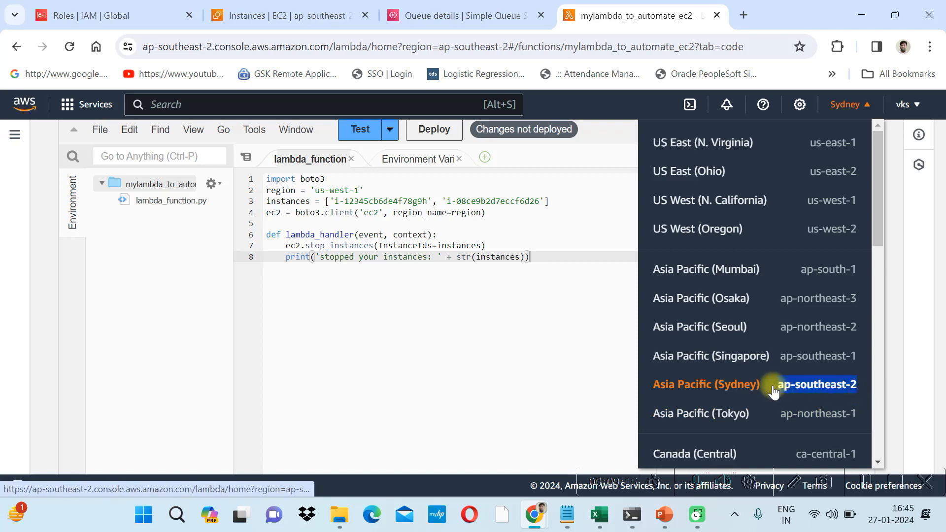
pyautogui.click(315, 193)
pyautogui.moveTo(314, 191); pyautogui.dragTo(367, 189)
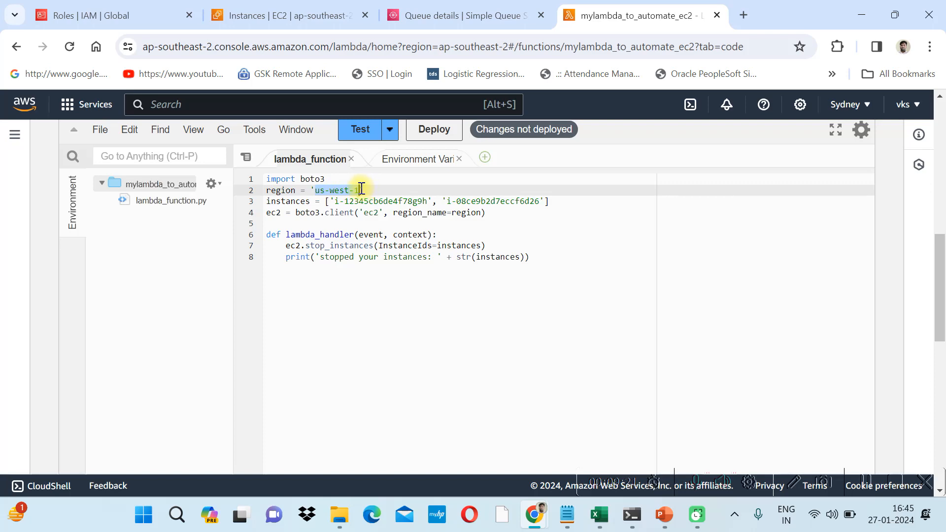
pyautogui.hotkey('ctrl', 's')
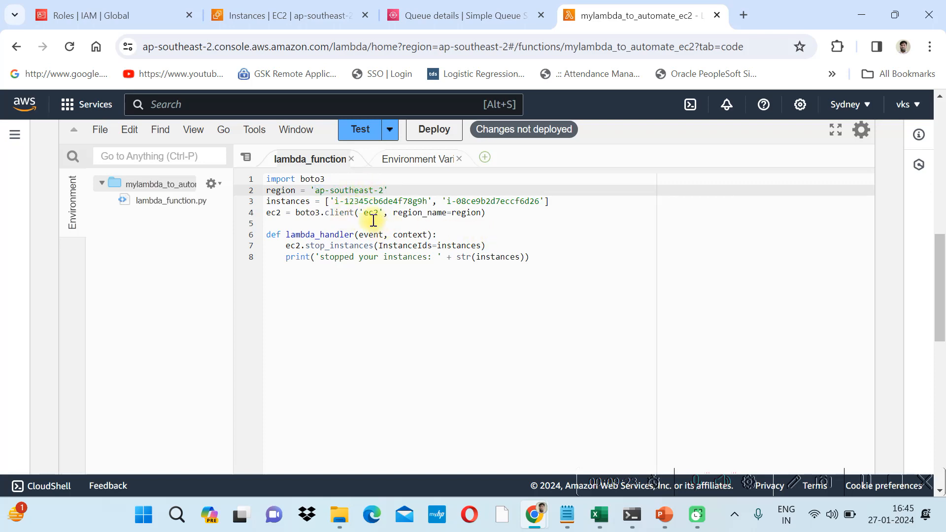
# Copy the ID of the myweb1 instance from EC2 and replace the first instance ID in the Lambda code with i-0578a03116f75c7c6.
pyautogui.click(303, 20)
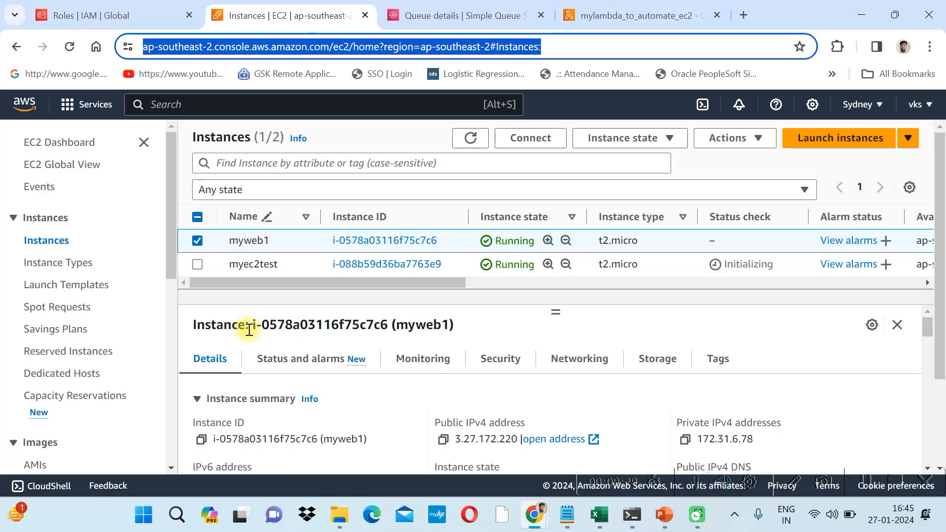
pyautogui.moveTo(254, 324); pyautogui.dragTo(384, 327)
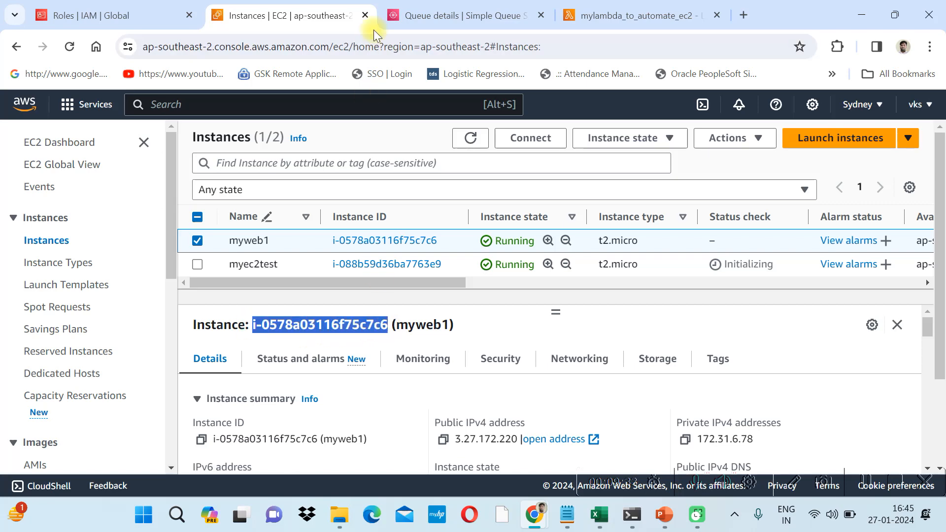
pyautogui.click(608, 15)
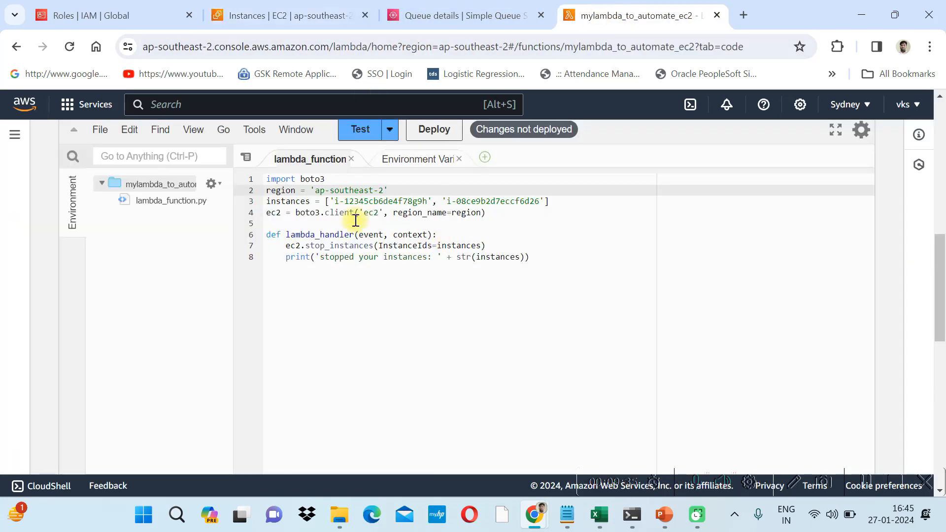
pyautogui.moveTo(336, 202); pyautogui.dragTo(402, 201)
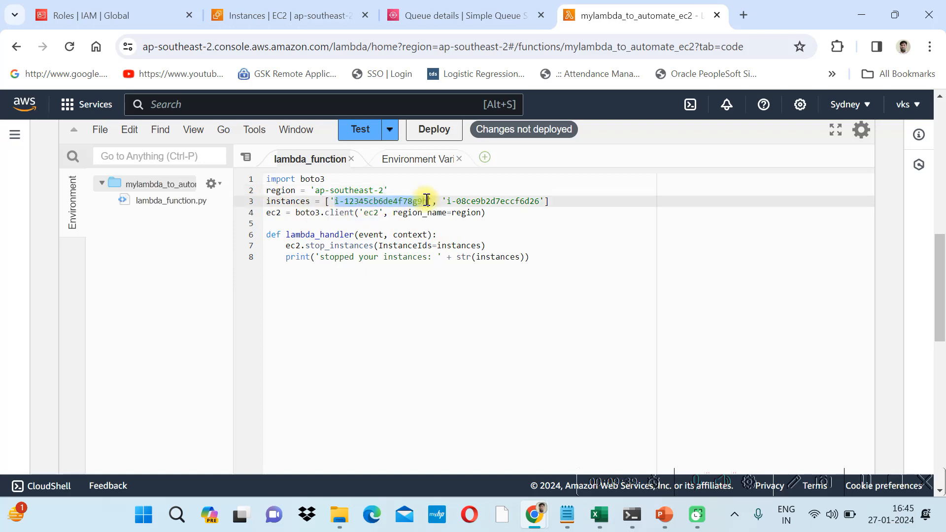
# Replace the second instance ID in the Lambda code with myec2test's ID, i-088b59d36ba7763e9, copied from EC2, and deploy the function.
pyautogui.click(108, 16)
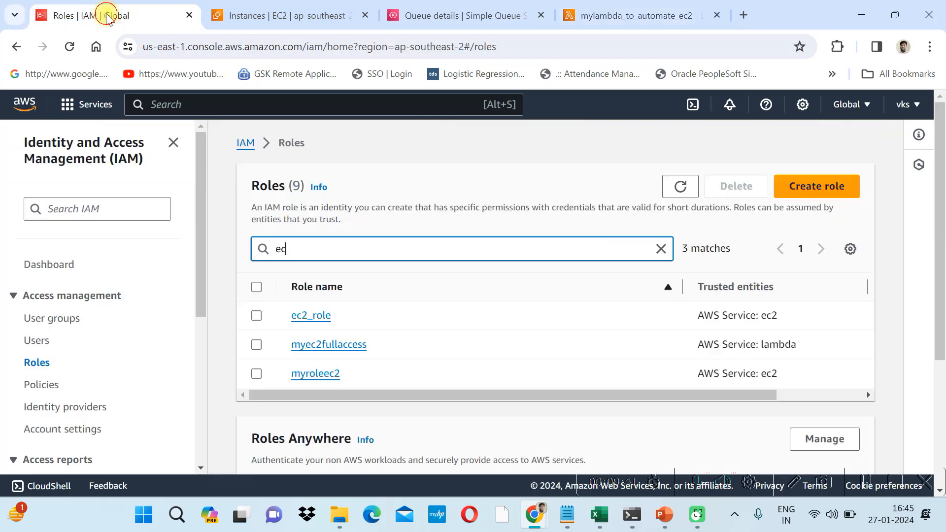
pyautogui.click(237, 16)
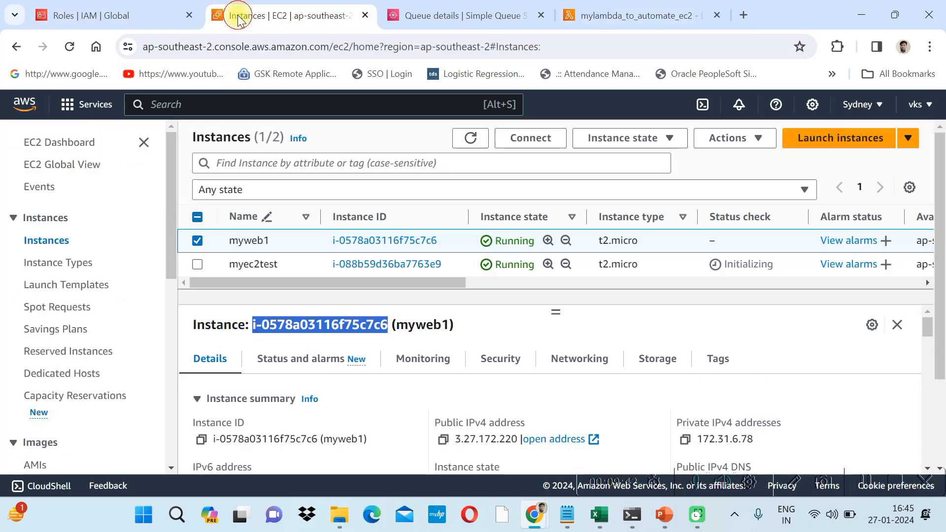
pyautogui.click(198, 265)
pyautogui.click(197, 240)
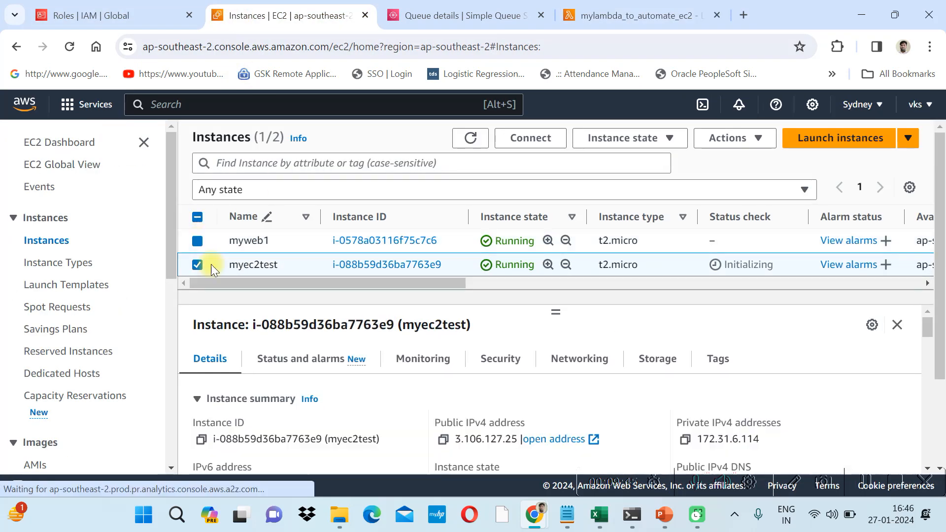
pyautogui.moveTo(253, 324); pyautogui.dragTo(391, 323)
pyautogui.hotkey('ctrl', 'c')
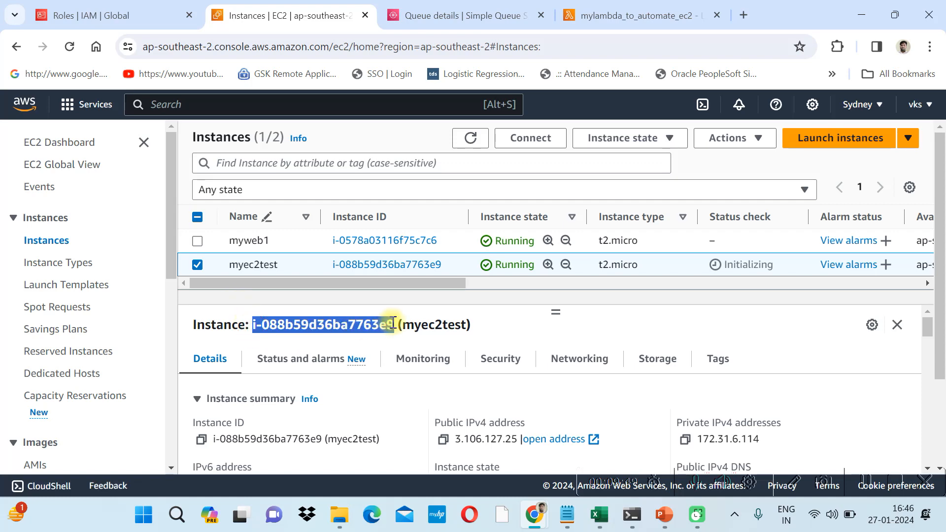
pyautogui.click(596, 16)
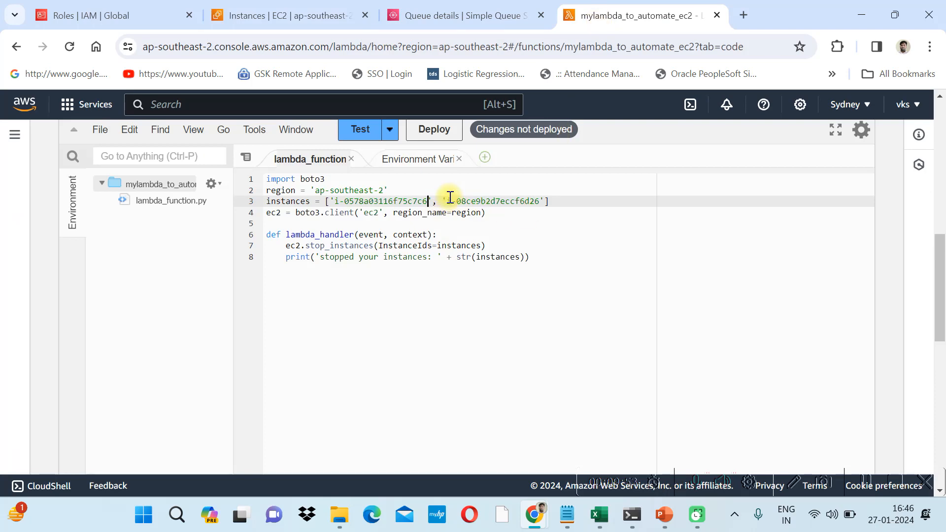
pyautogui.moveTo(447, 200); pyautogui.dragTo(540, 202)
pyautogui.hotkey('ctrl', 'v')
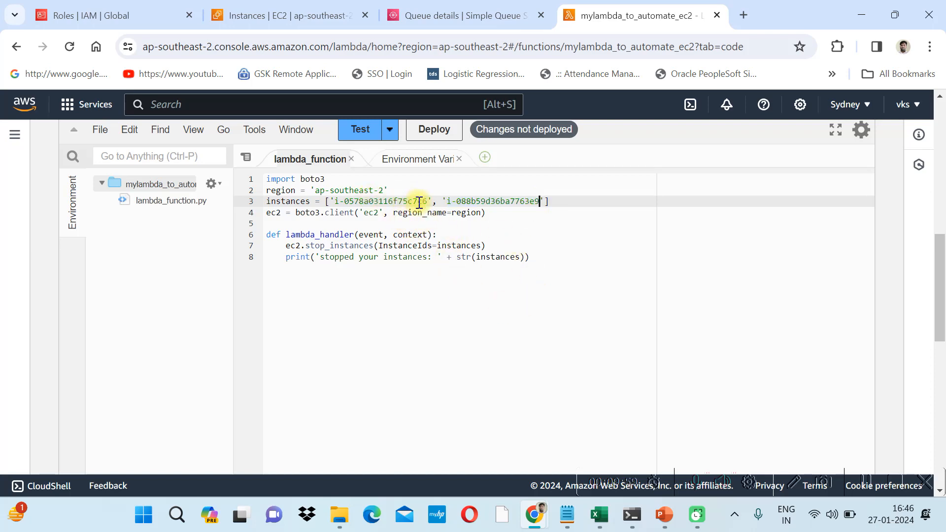
pyautogui.click(473, 304)
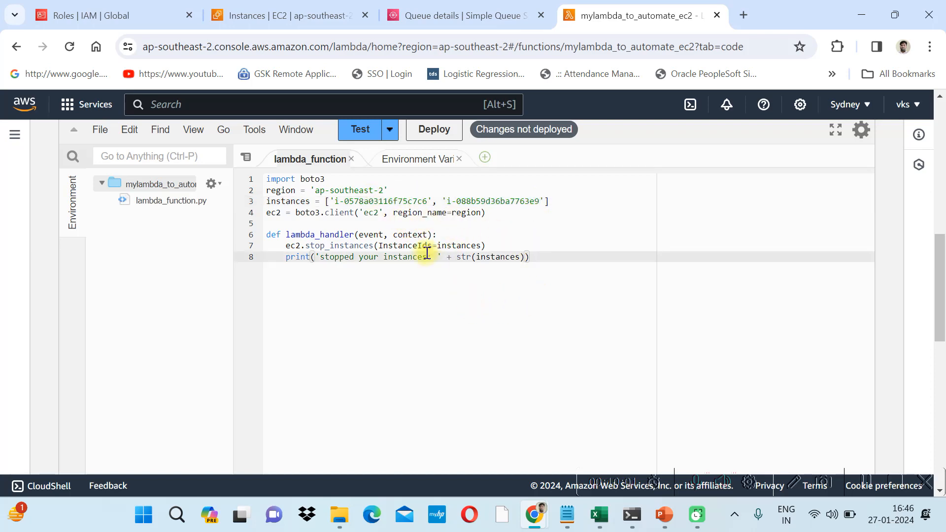
pyautogui.click(430, 132)
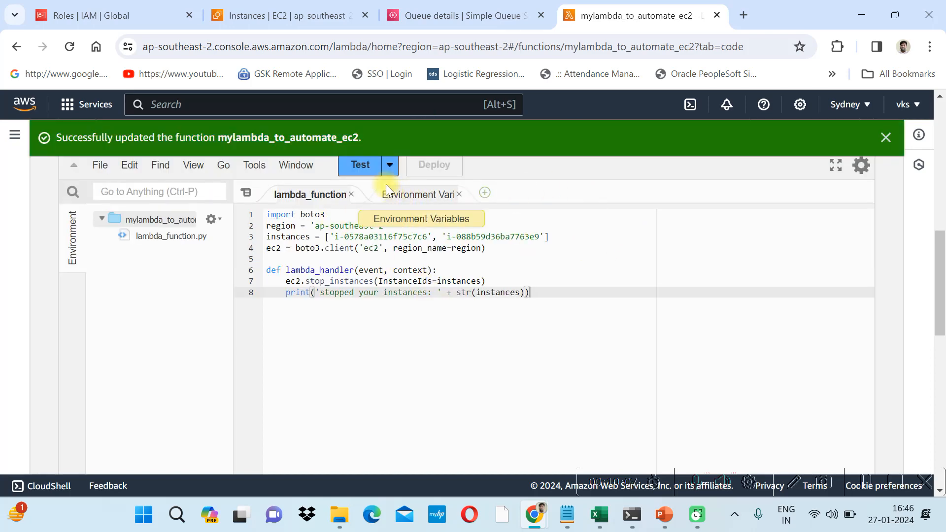
# Create and save a private test event named mytest1 from the hello-world template, and dismiss the notification.
pyautogui.click(361, 166)
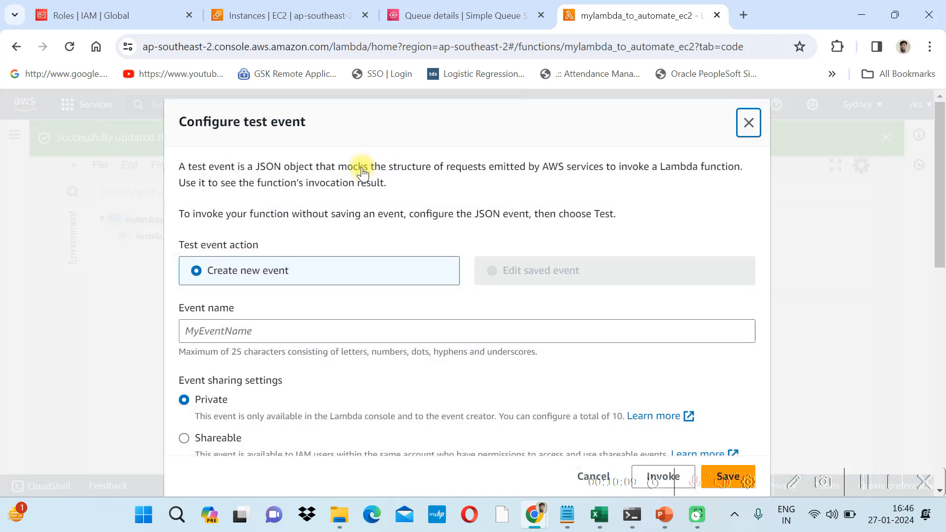
pyautogui.scroll(-4, 939, 246)
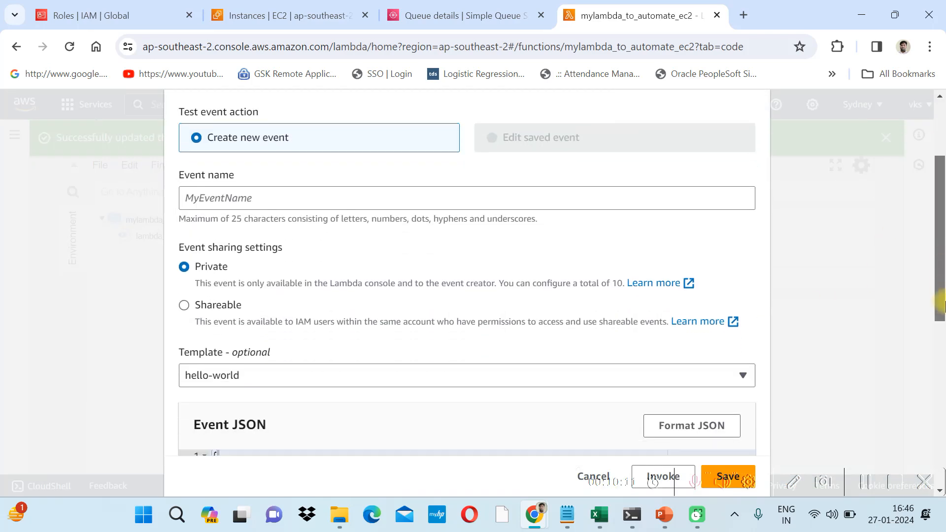
pyautogui.click(388, 132)
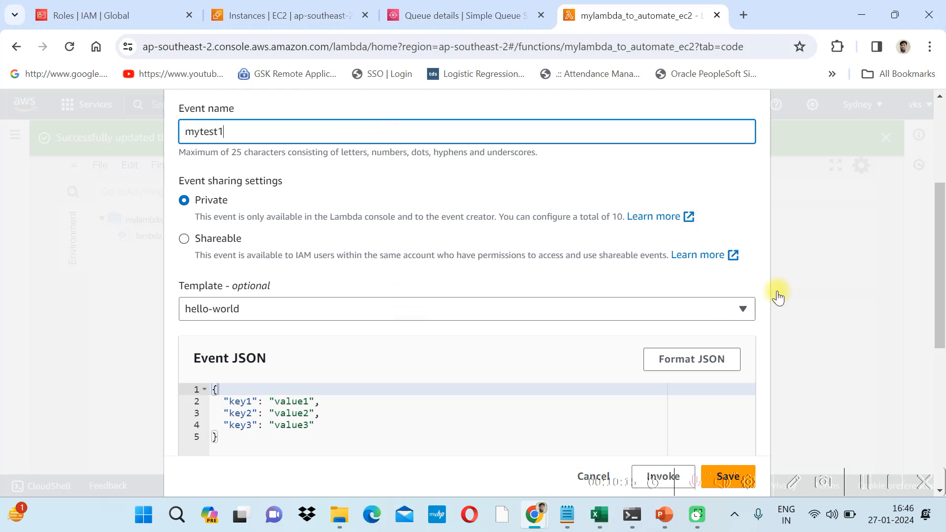
pyautogui.moveTo(935, 307); pyautogui.dragTo(935, 414)
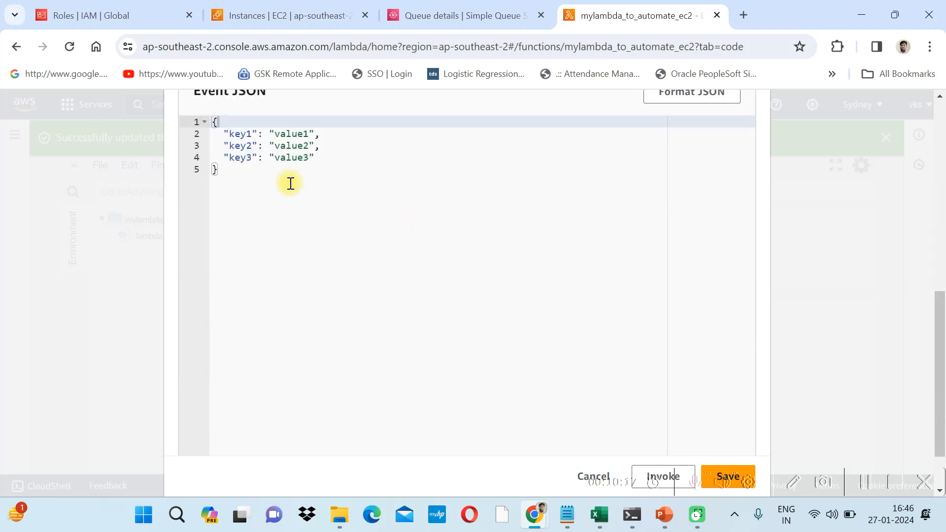
pyautogui.click(726, 474)
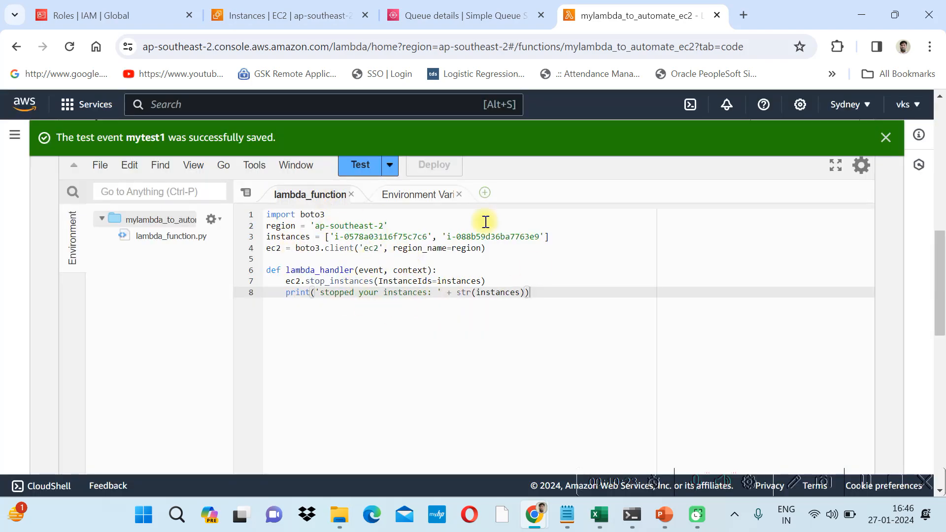
pyautogui.click(887, 137)
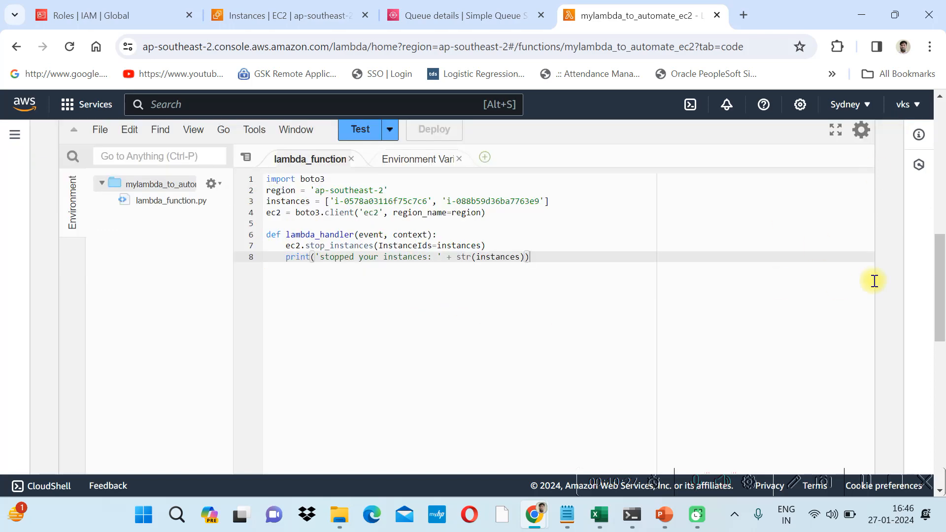
# Run the function with the mytest1 event and check the EC2 instance list and the AWS re:Post article.
pyautogui.click(361, 132)
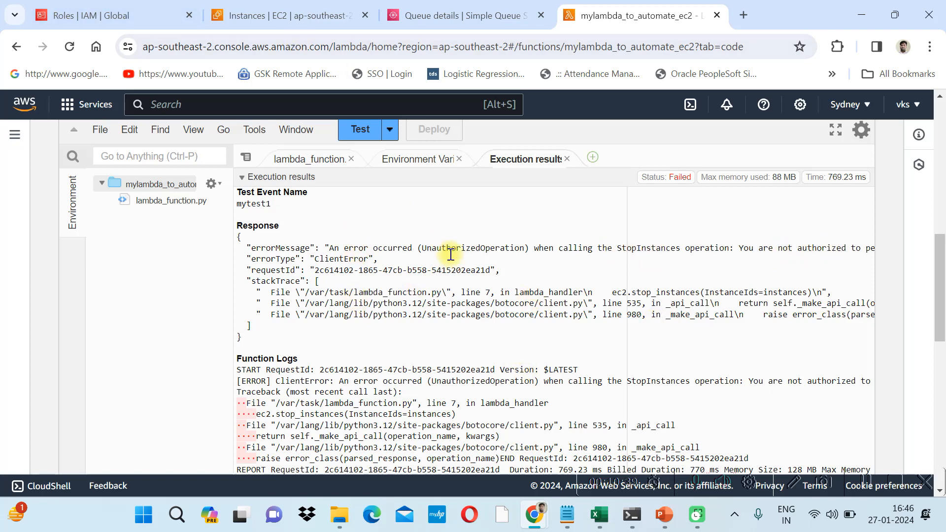
pyautogui.click(270, 15)
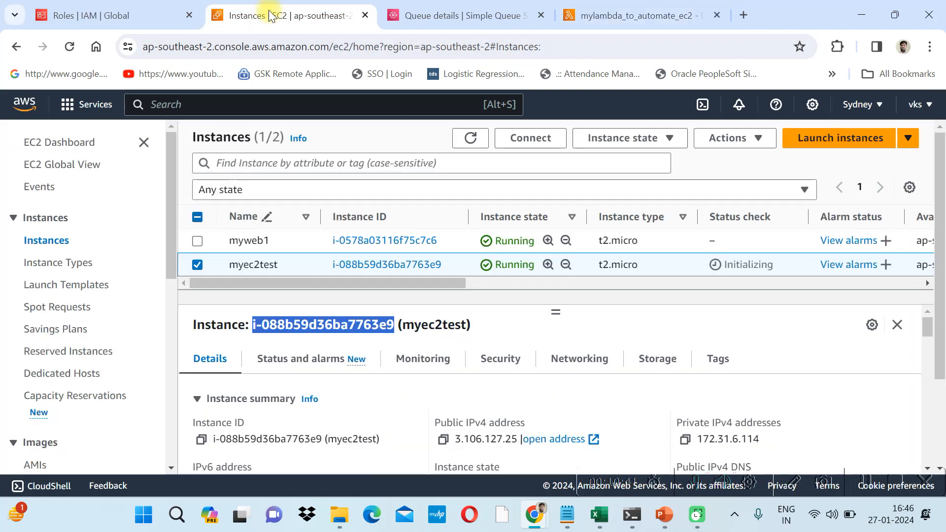
pyautogui.hotkey('alt', 'Tab')
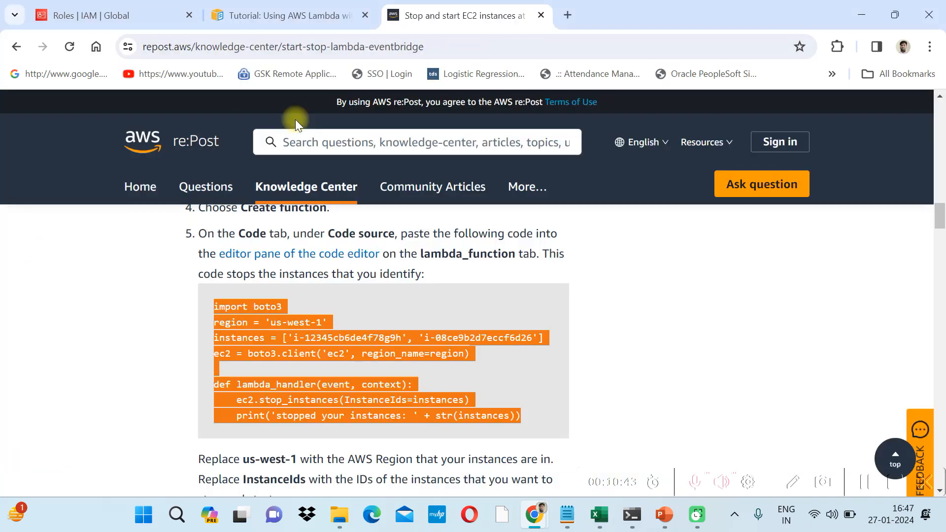
pyautogui.hotkey('alt', 'Tab')
# Open the myec2fullaccess role in IAM and examine its attached AmazonEC2ContainerRegistryPowerUser policy, returning to the role's permissions.
pyautogui.click(162, 17)
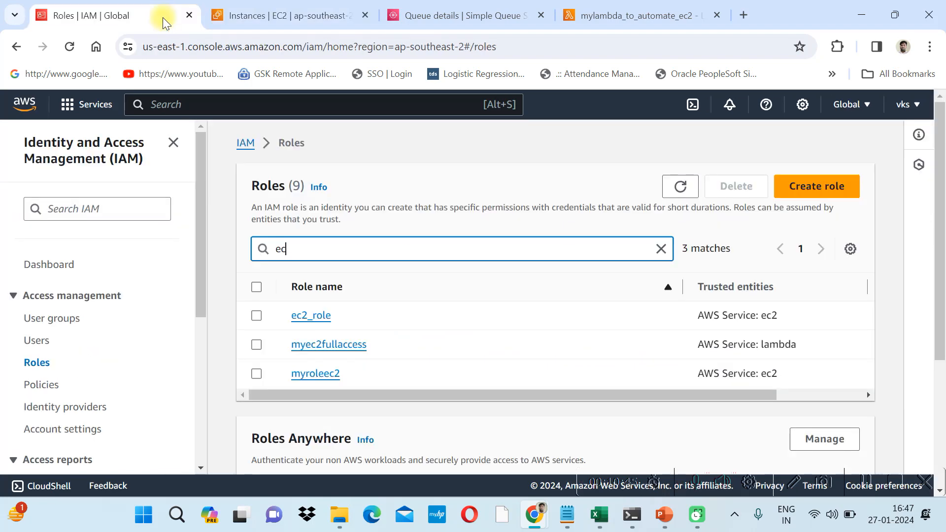
pyautogui.click(328, 345)
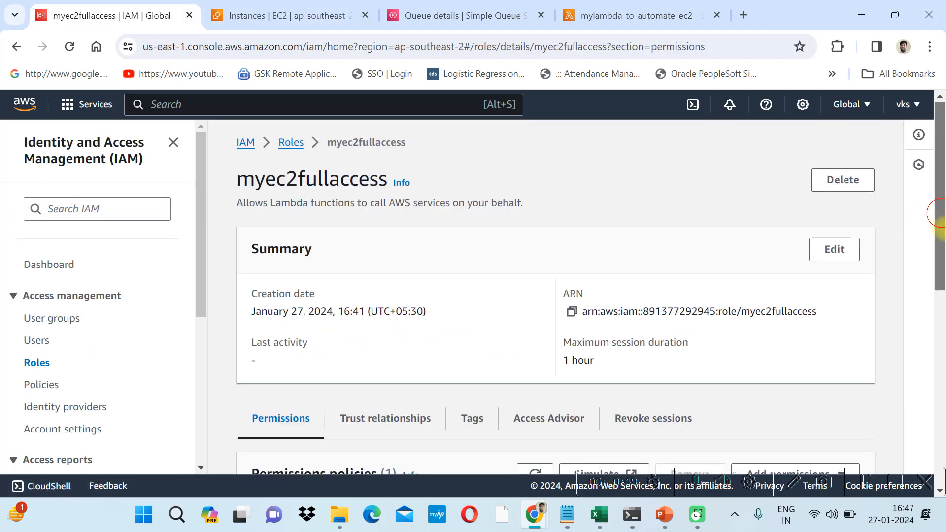
pyautogui.scroll(-6, 939, 216)
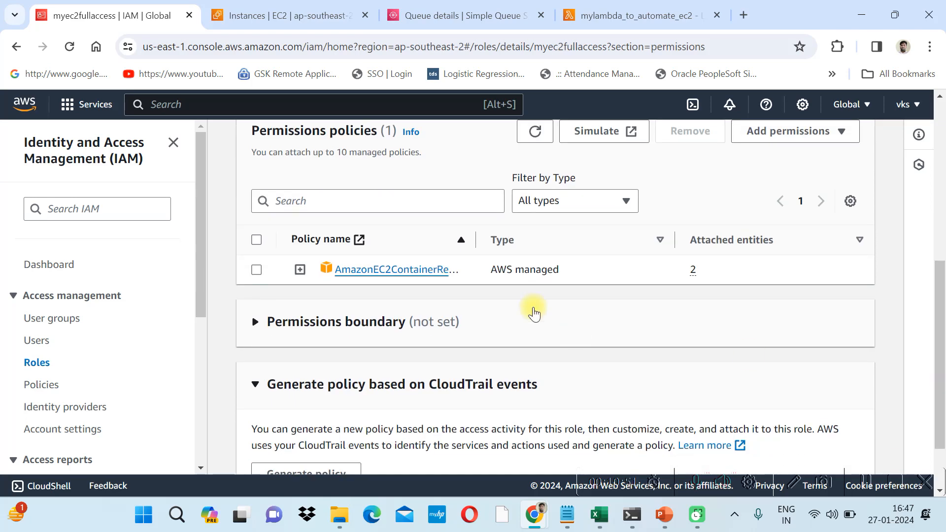
pyautogui.click(425, 271)
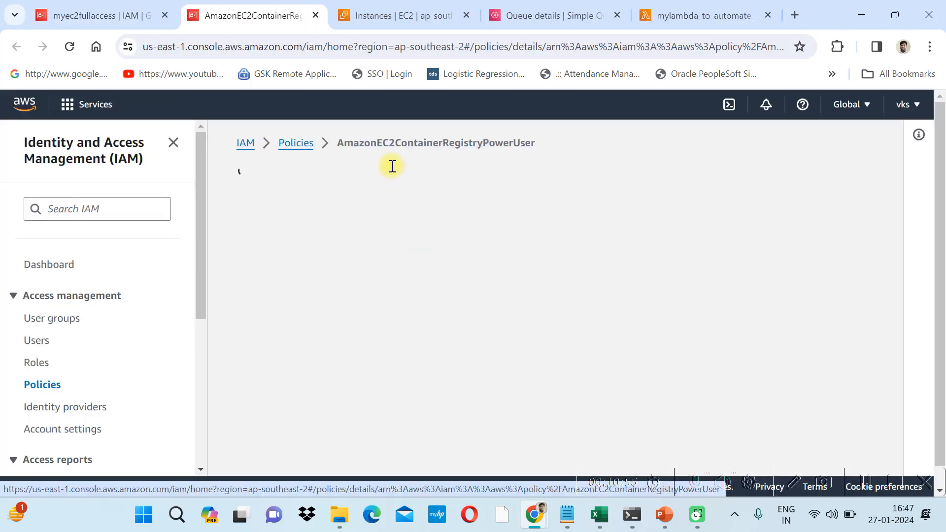
pyautogui.click(126, 15)
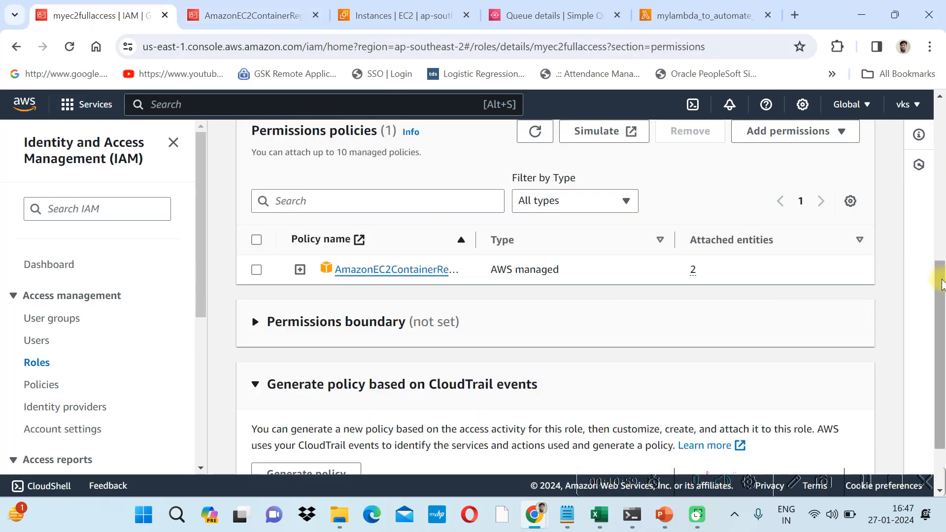
# Start attaching policies to the myec2fullaccess role and search the available policies for "start", shortened to "star".
pyautogui.scroll(2, 940, 260)
pyautogui.click(804, 223)
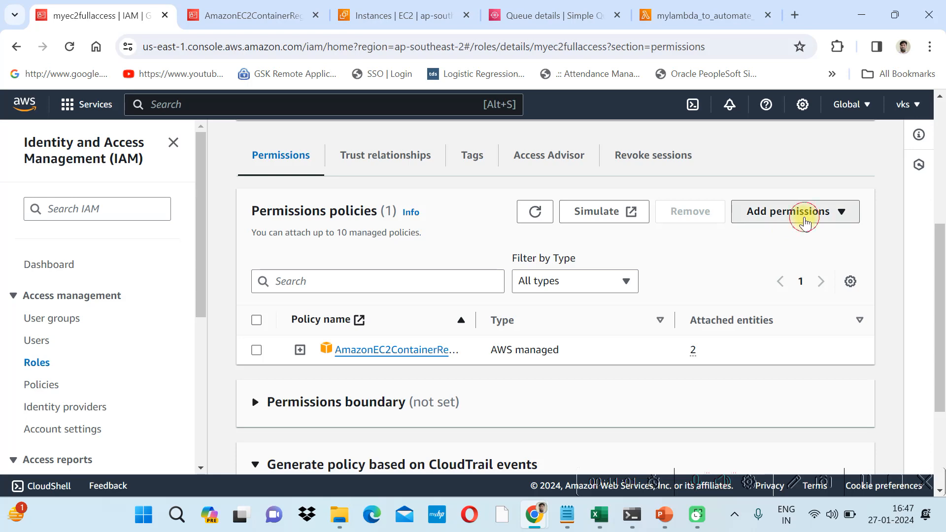
pyautogui.click(796, 241)
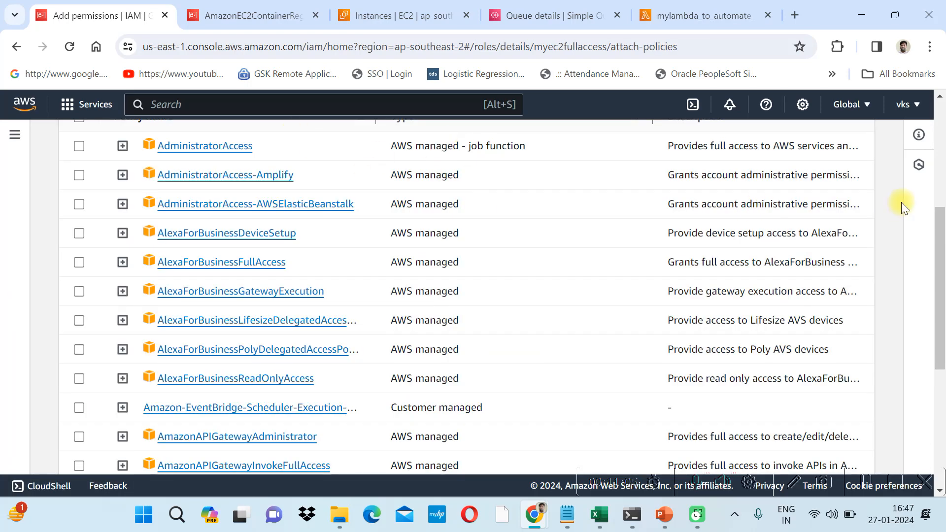
pyautogui.moveTo(940, 246); pyautogui.dragTo(945, 179)
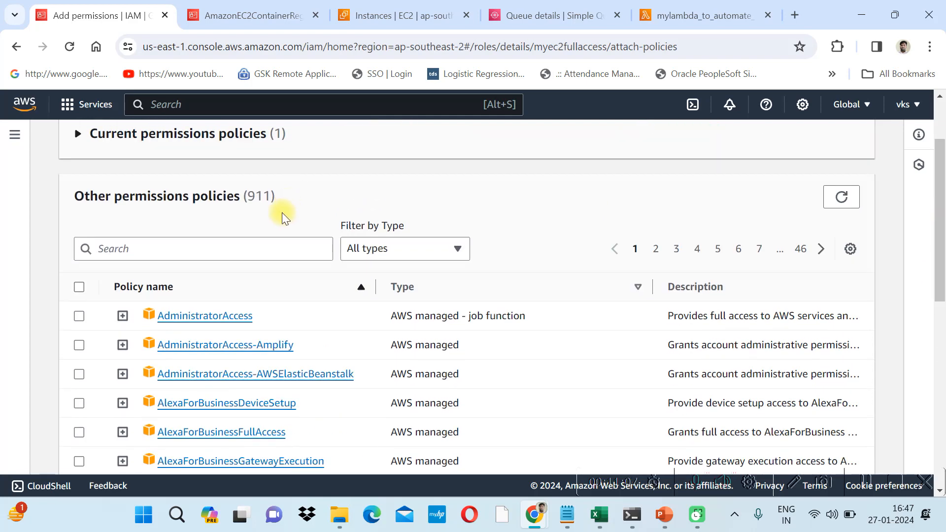
pyautogui.click(255, 251)
pyautogui.write('s')
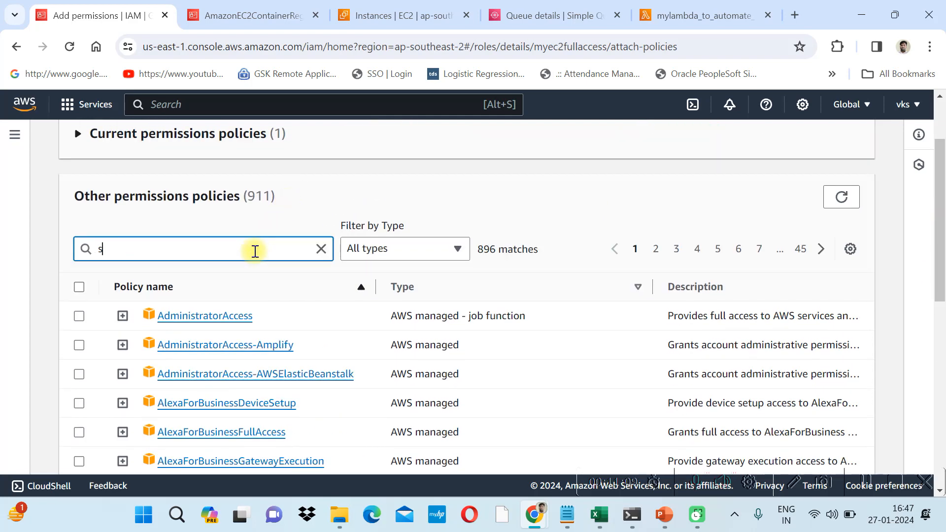
pyautogui.write('tart')
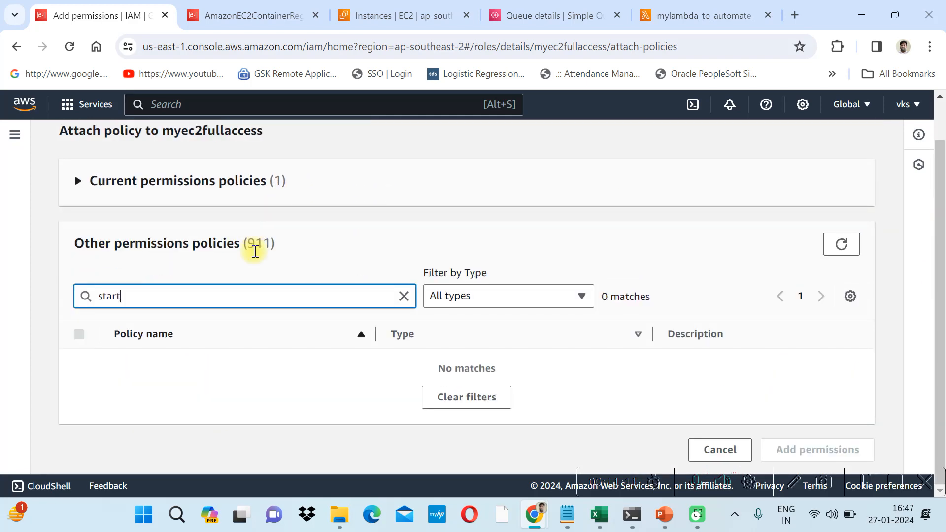
pyautogui.press('BackSpace')
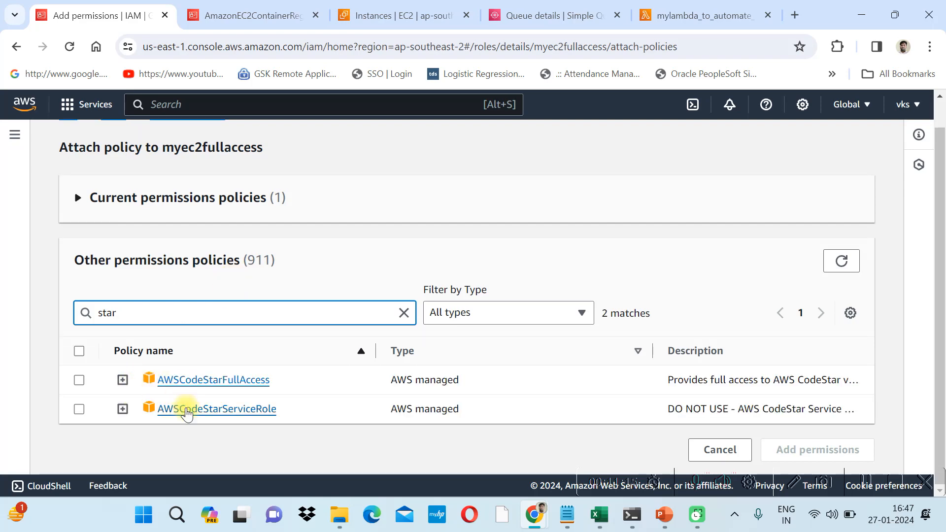
# Search the policies for ec2 instead and attach AmazonEC2FullAccess to the myec2fullaccess role.
pyautogui.press('BackSpace')
pyautogui.press('BackSpace')
pyautogui.press('BackSpace')
pyautogui.write('ec2')
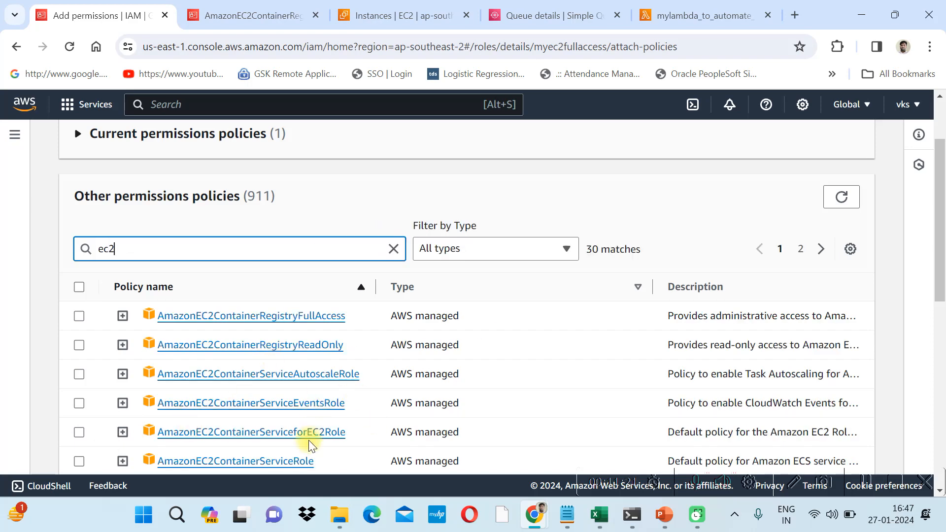
pyautogui.moveTo(942, 279); pyautogui.dragTo(939, 323)
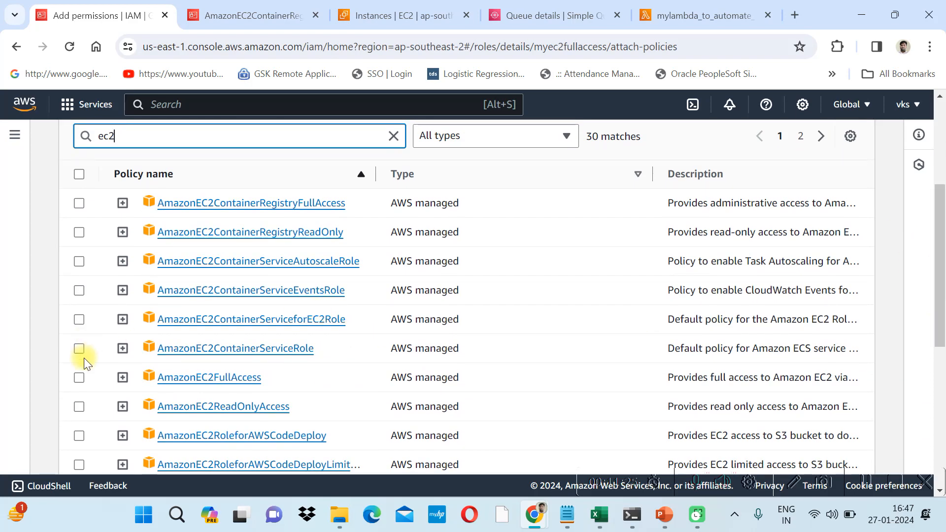
pyautogui.click(78, 381)
pyautogui.click(78, 380)
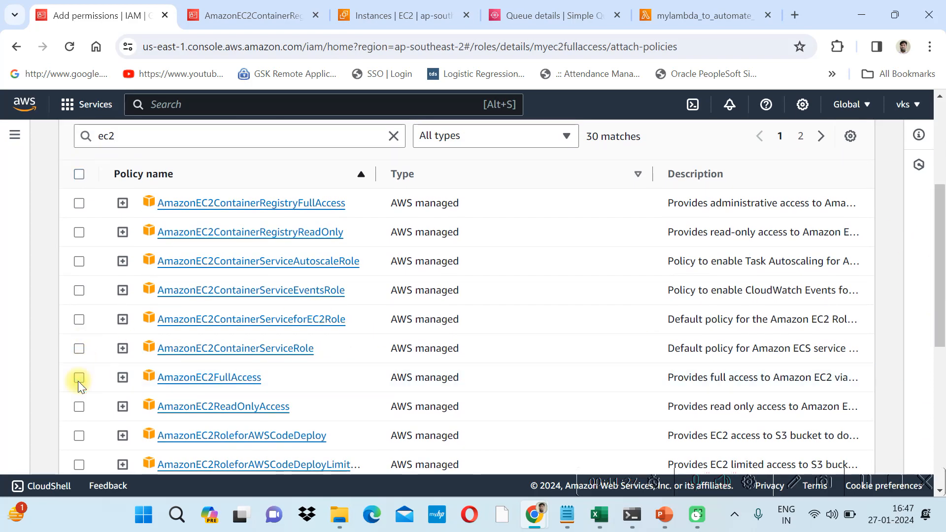
pyautogui.click(79, 378)
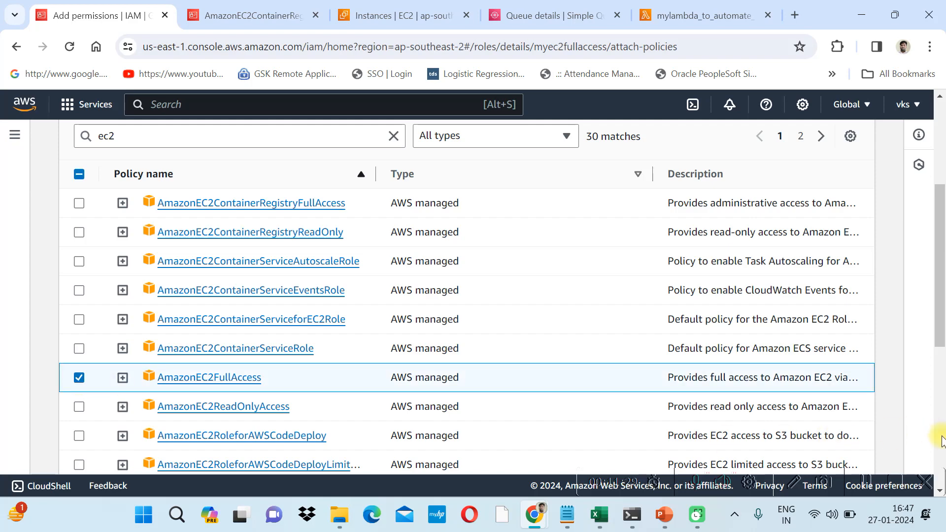
pyautogui.scroll(-5, 941, 440)
pyautogui.click(832, 453)
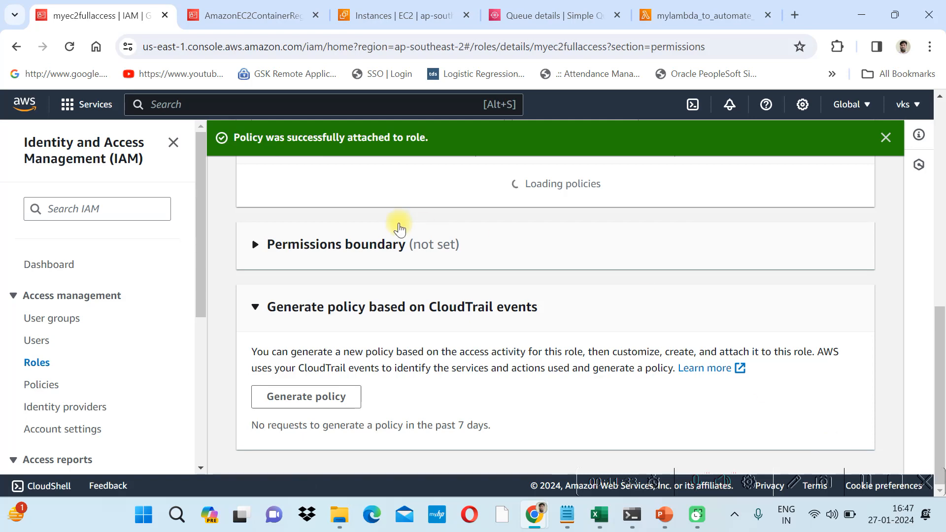
# Run the mylambda_to_automate_ec2 function with its test event and refresh the EC2 instance list to check the instance states.
pyautogui.click(663, 15)
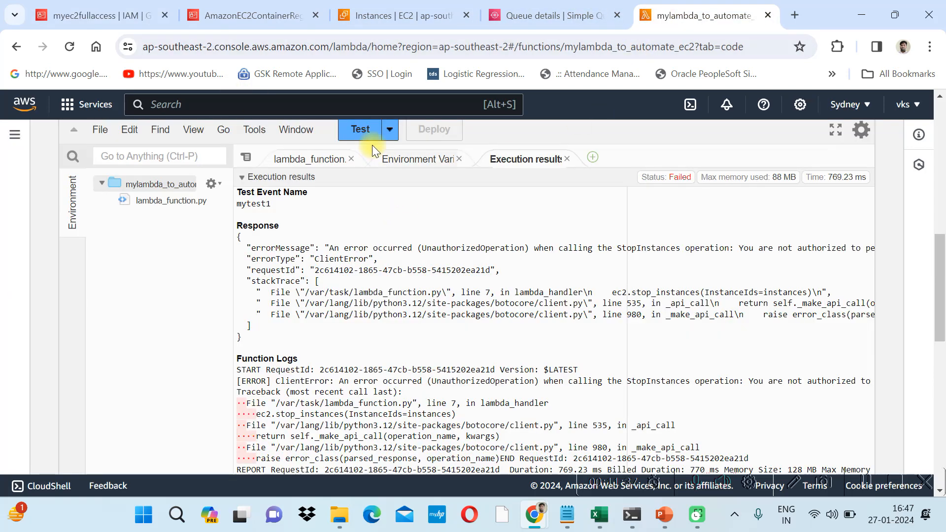
pyautogui.click(365, 131)
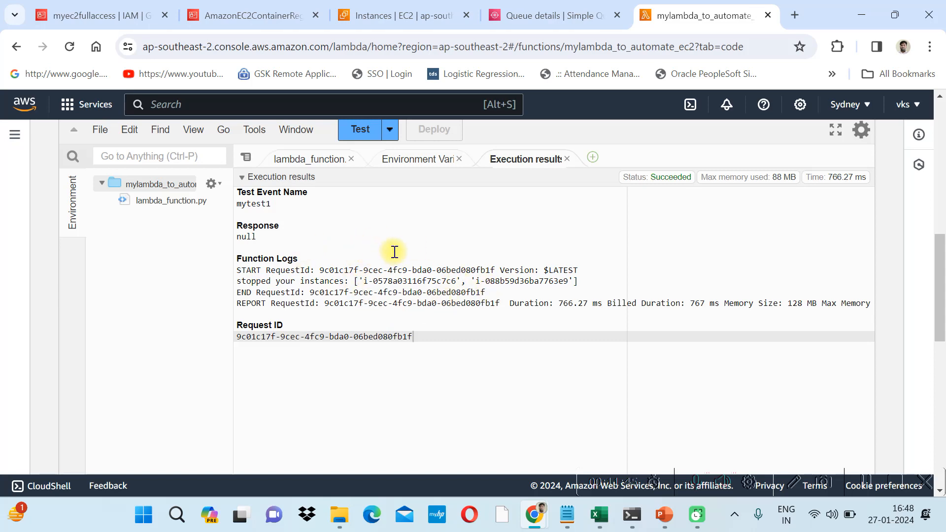
pyautogui.click(369, 17)
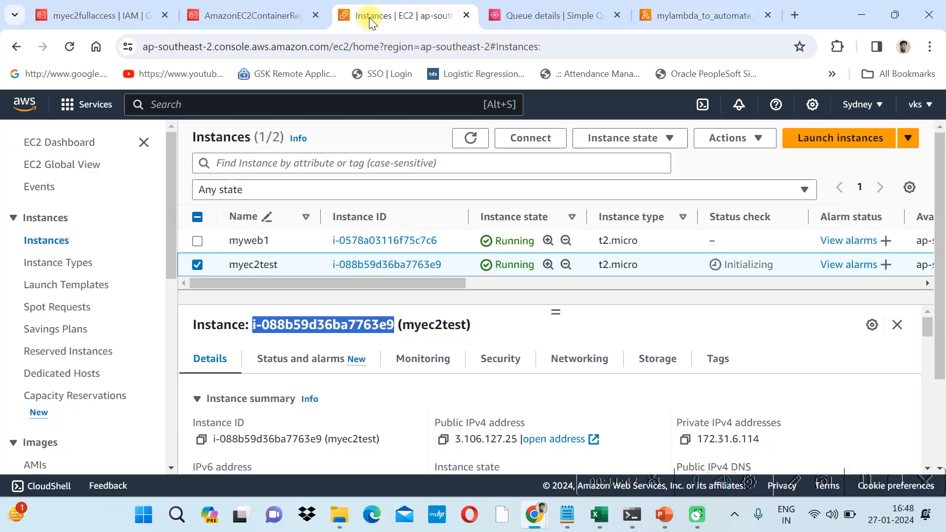
pyautogui.click(470, 136)
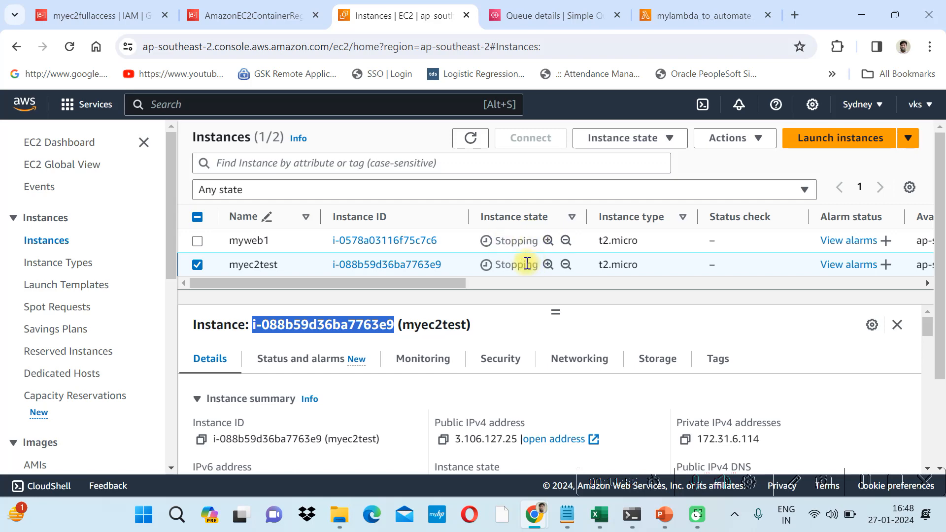
pyautogui.click(633, 73)
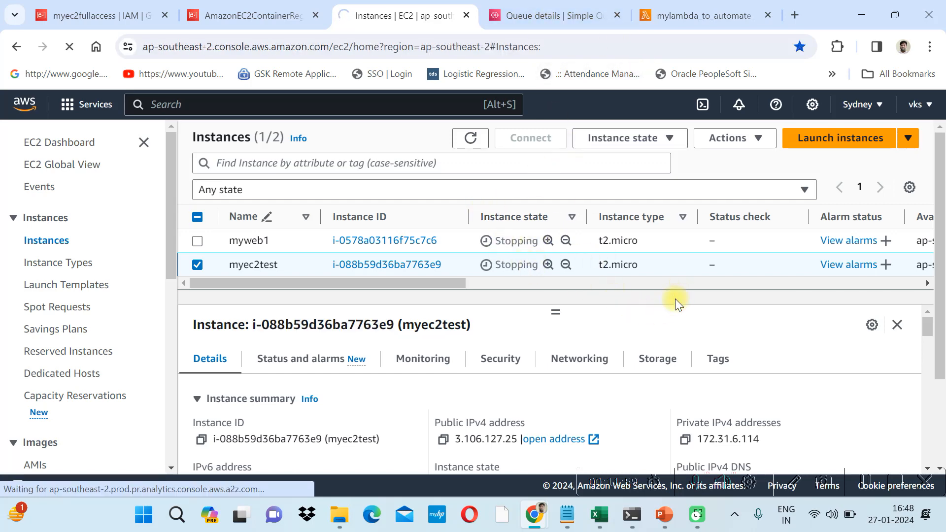
pyautogui.click(274, 12)
pyautogui.click(368, 14)
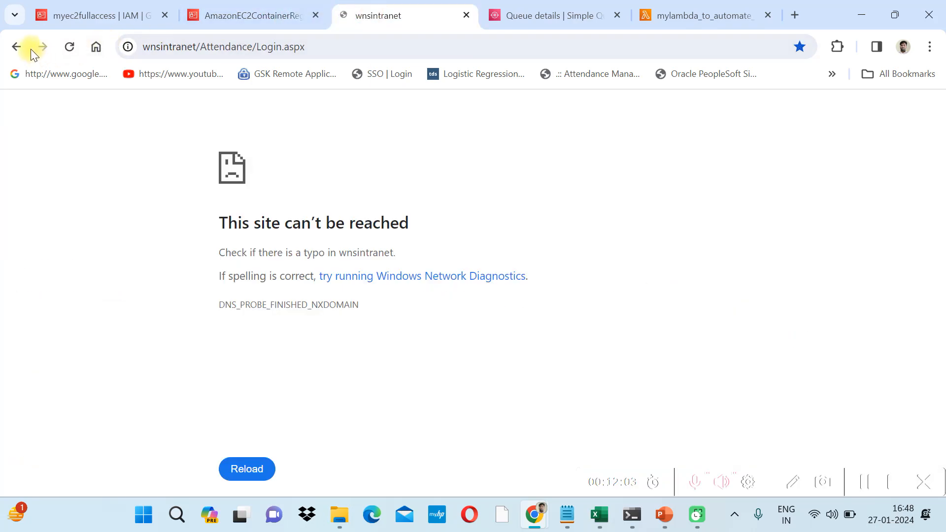
pyautogui.click(16, 47)
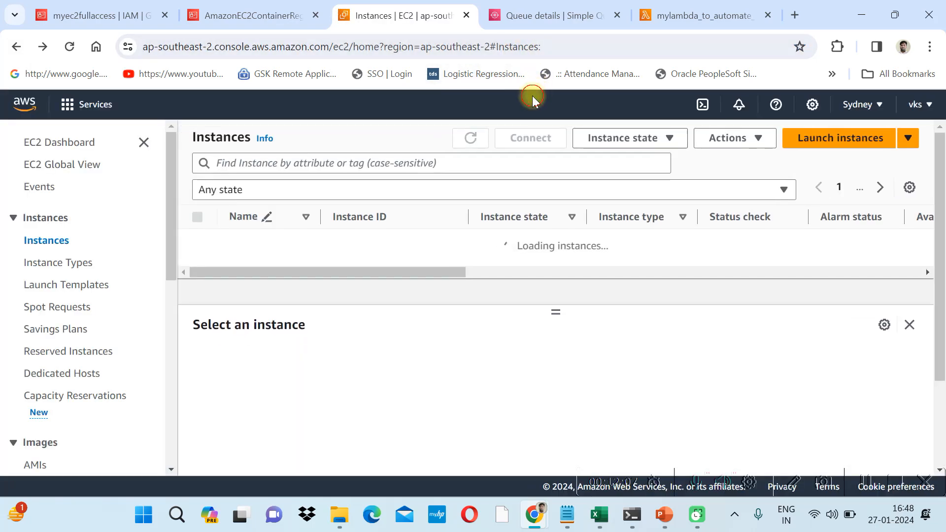
# Find the code for starting instances in the AWS re:Post article and copy the method name start_instances.
pyautogui.hotkey('alt', 'Tab')
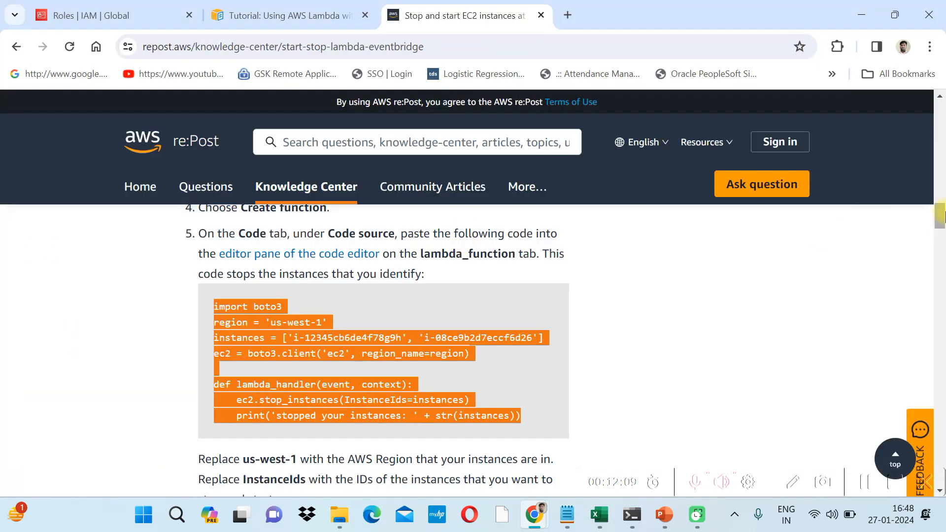
pyautogui.moveTo(940, 216); pyautogui.dragTo(940, 254)
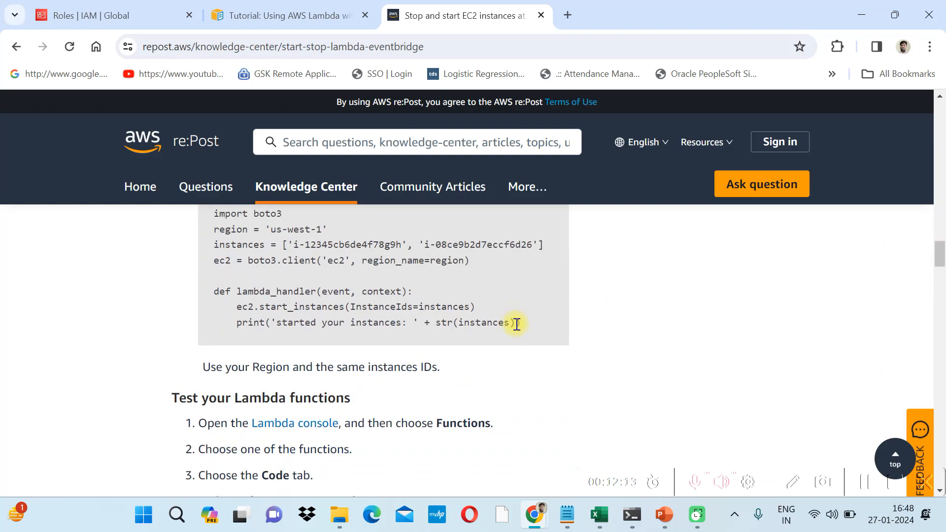
pyautogui.moveTo(523, 328); pyautogui.dragTo(199, 366)
pyautogui.click(425, 438)
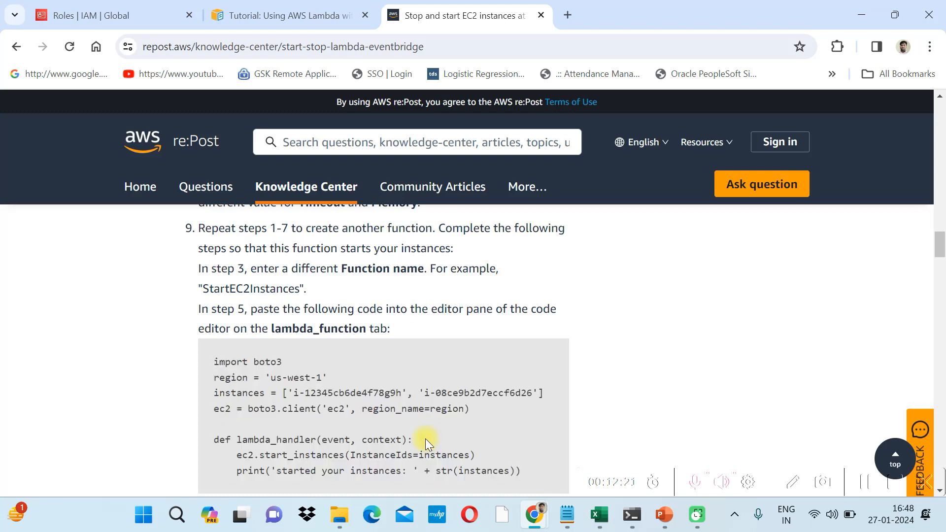
pyautogui.scroll(-2, 438, 423)
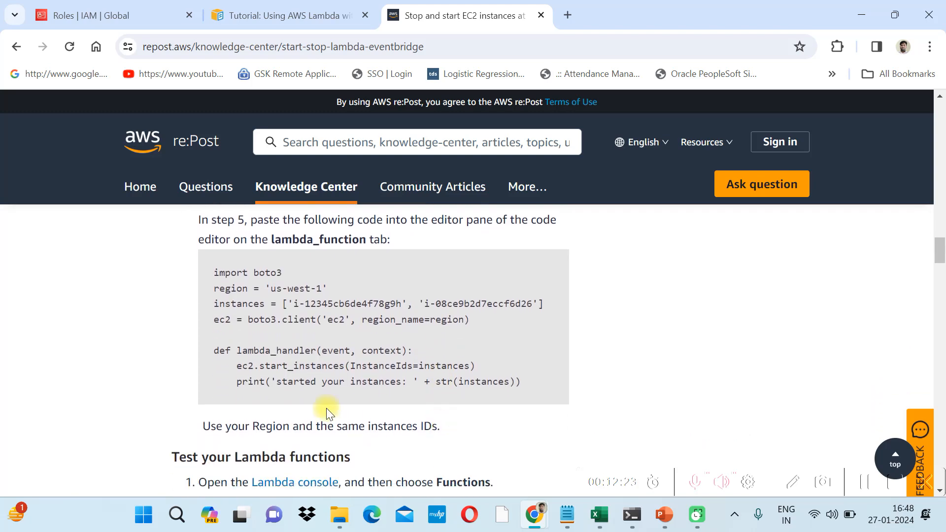
pyautogui.doubleClick(316, 371)
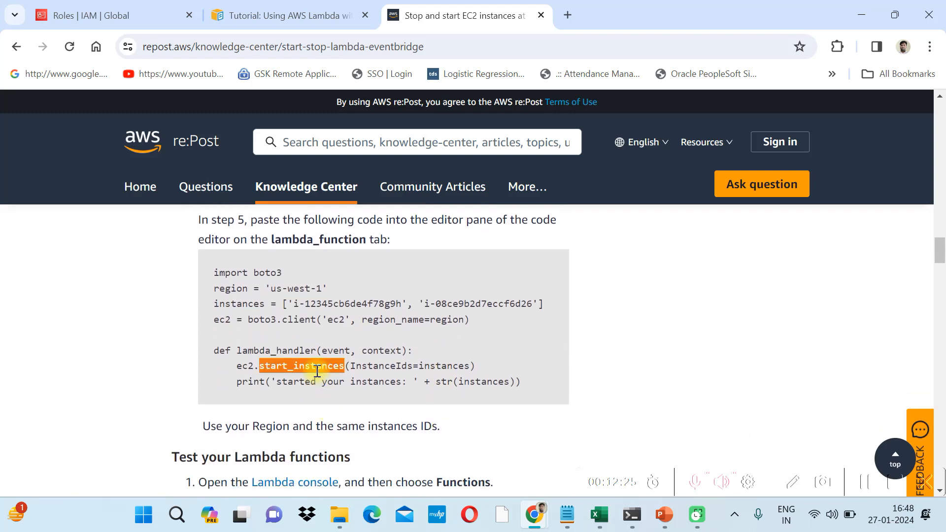
# Replace stop_instances with start_instances in the Lambda handler code and deploy the function.
pyautogui.hotkey('alt', 'Tab')
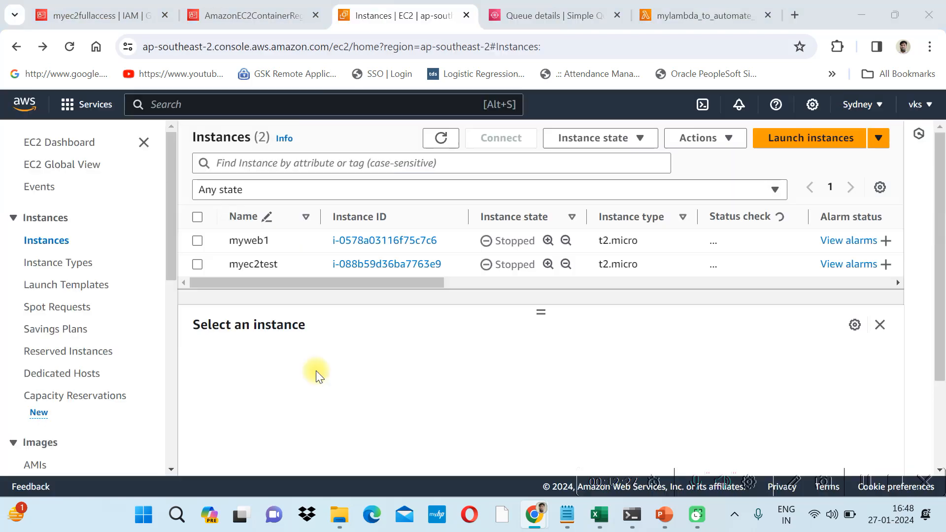
pyautogui.click(663, 7)
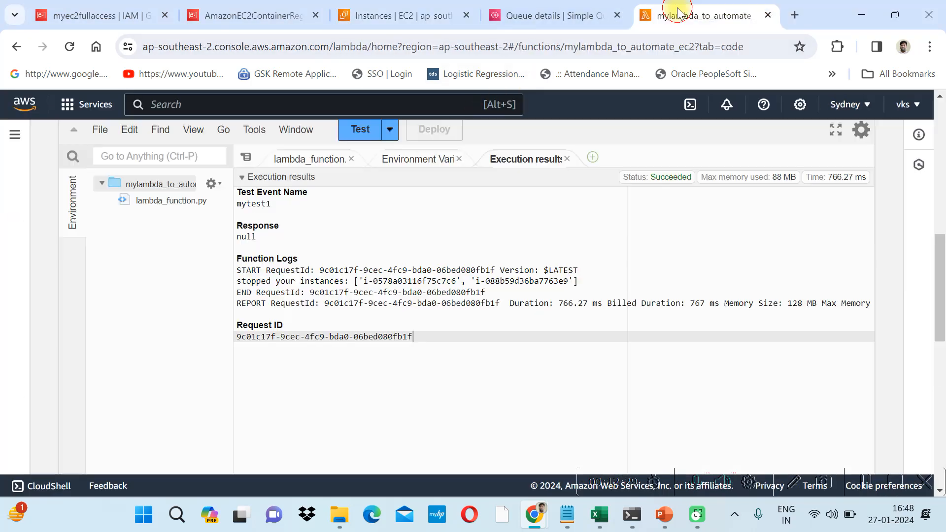
pyautogui.click(312, 159)
pyautogui.click(347, 245)
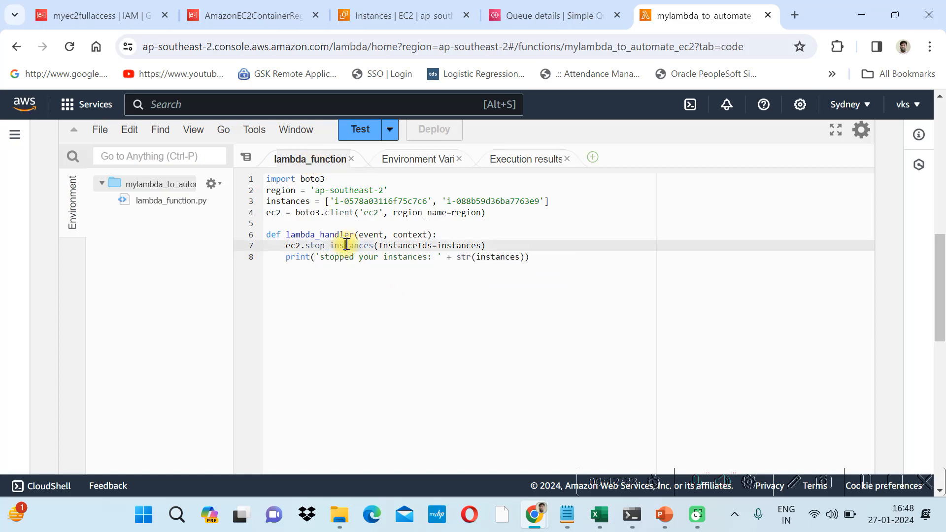
pyautogui.doubleClick(339, 245)
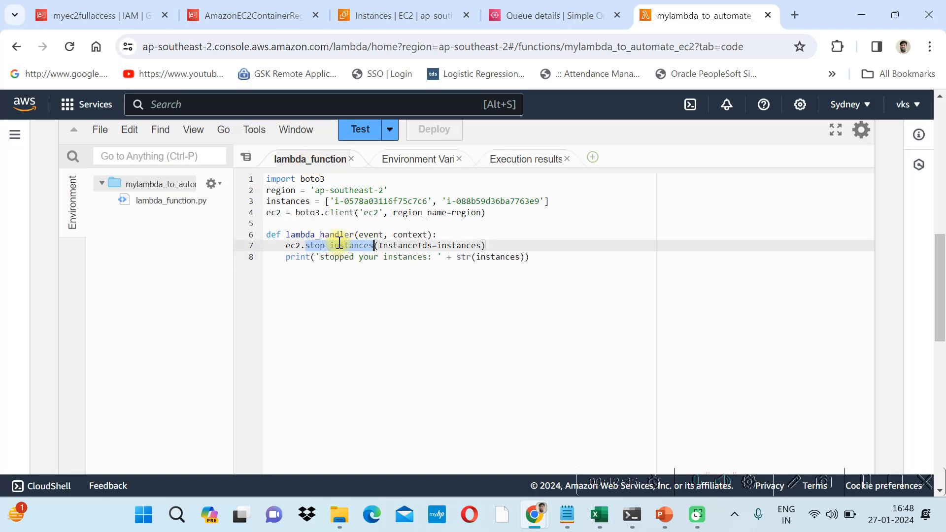
pyautogui.write('start_instances')
pyautogui.click(436, 129)
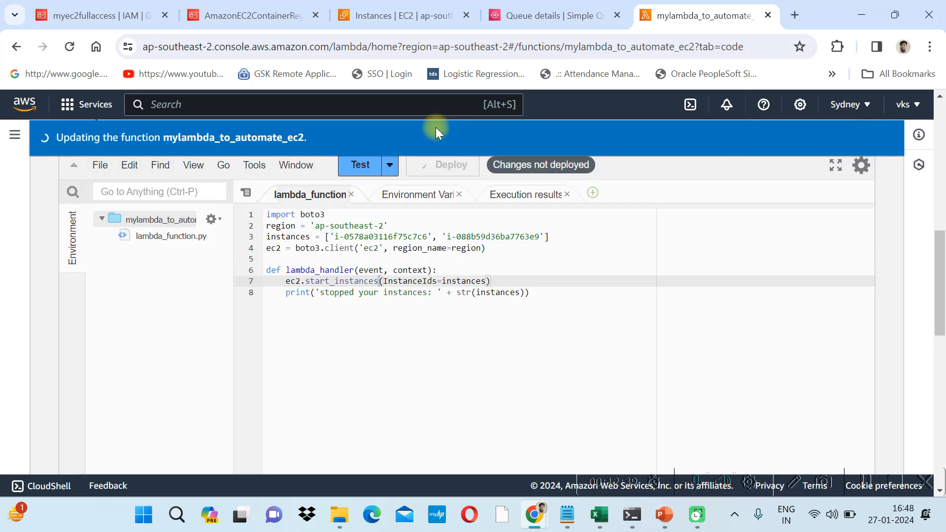
# Run the updated function with the mytest1 event, checking the EC2 instance states before and after, and return to the function.
pyautogui.click(397, 15)
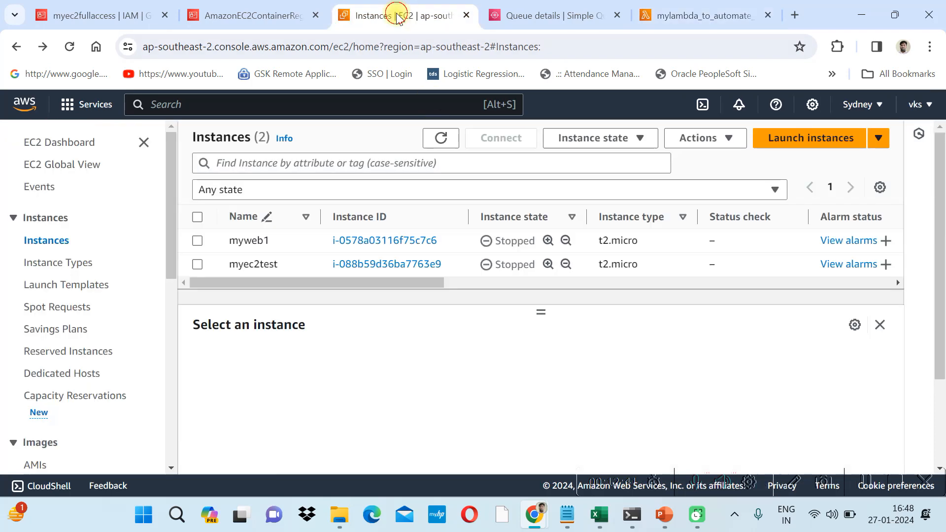
pyautogui.click(441, 138)
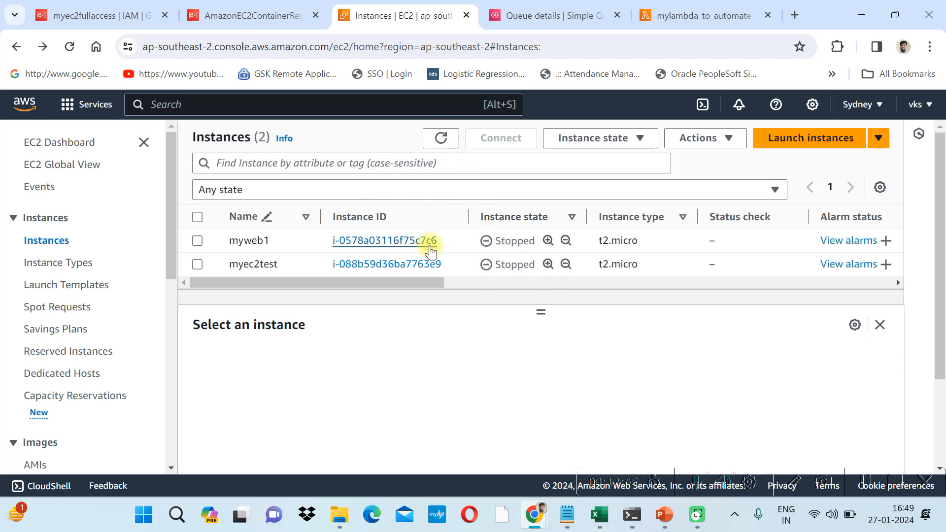
pyautogui.click(670, 22)
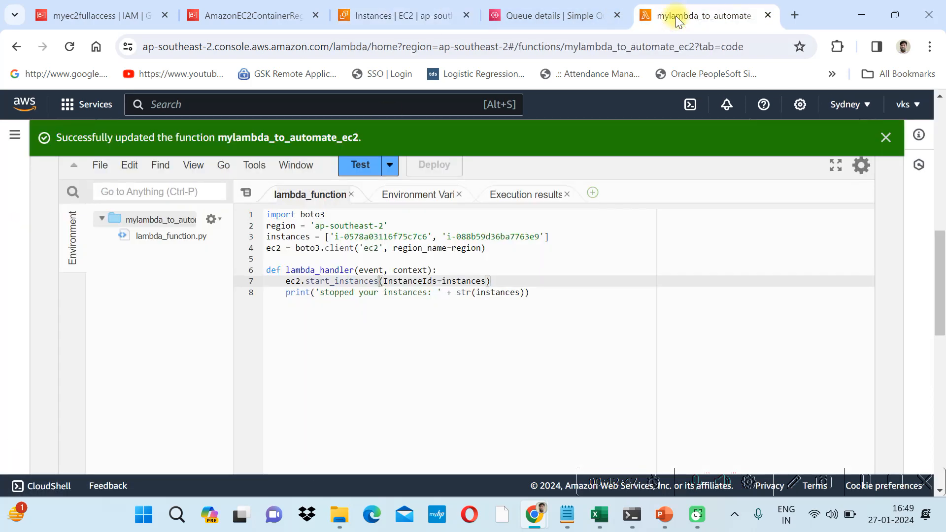
pyautogui.click(362, 165)
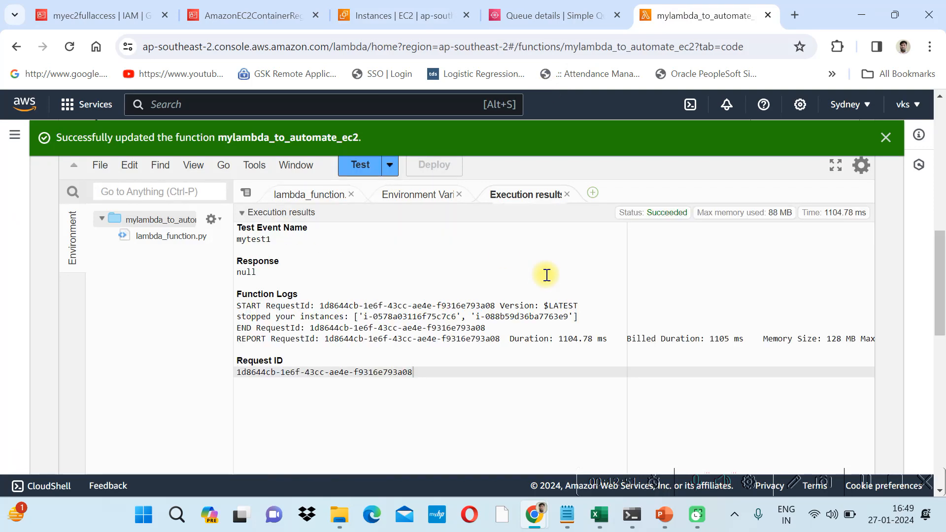
pyautogui.click(379, 16)
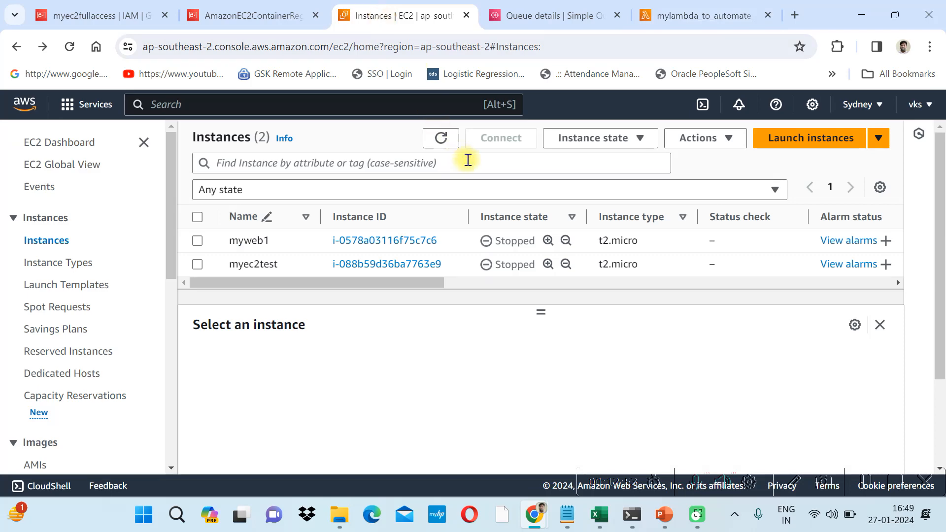
pyautogui.click(428, 141)
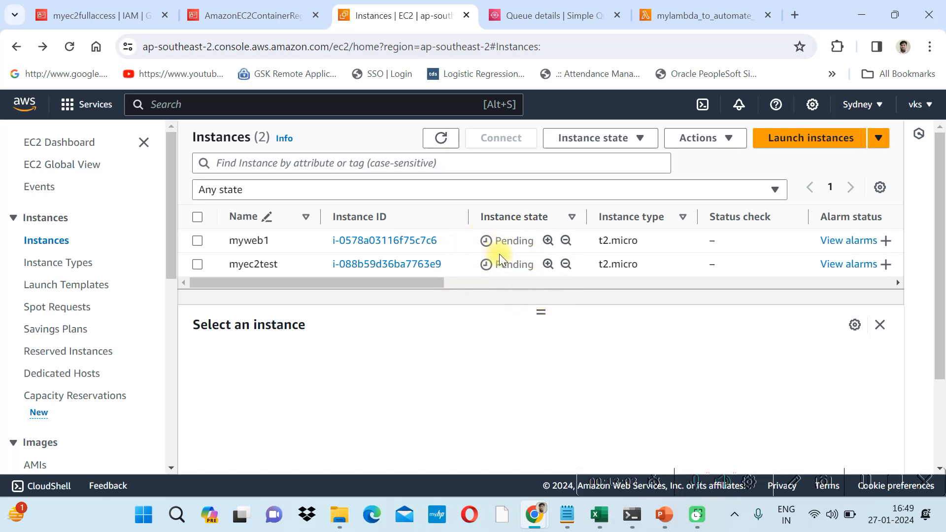
pyautogui.click(441, 140)
pyautogui.click(700, 23)
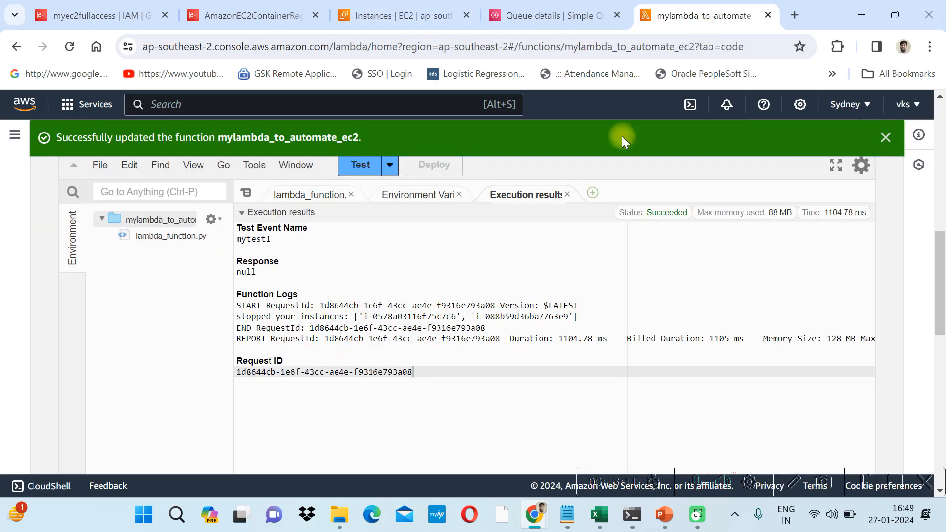
# Return to the lambda_function code and copy the two lines that define region and instances.
pyautogui.click(446, 257)
pyautogui.moveTo(937, 285)
pyautogui.mouseDown()
pyautogui.moveTo(938, 264)
pyautogui.moveTo(938, 276)
pyautogui.mouseUp()
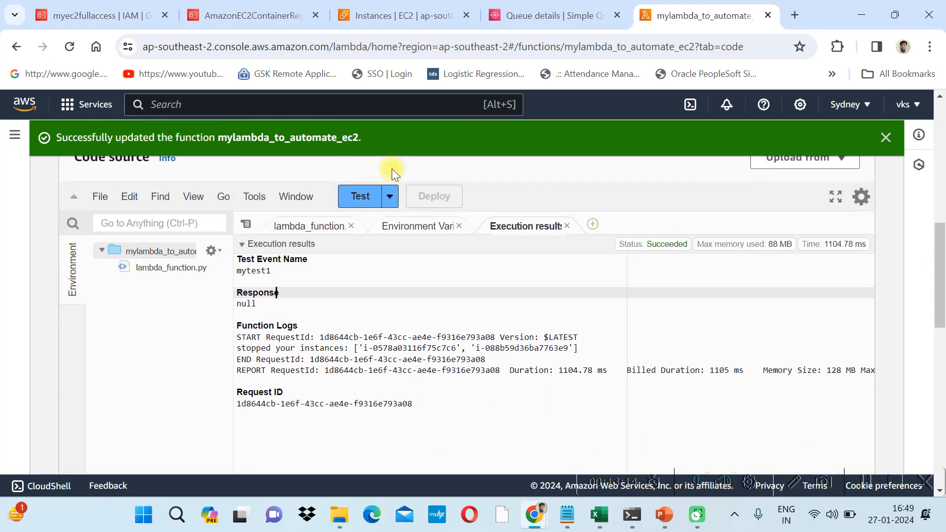
pyautogui.click(300, 228)
pyautogui.click(474, 353)
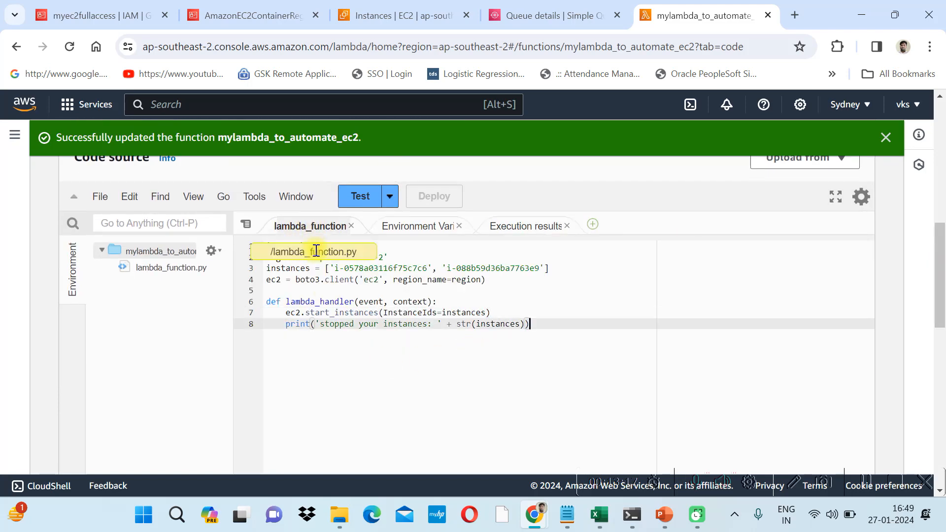
pyautogui.moveTo(556, 269); pyautogui.dragTo(271, 260)
pyautogui.hotkey('ctrl', 'c')
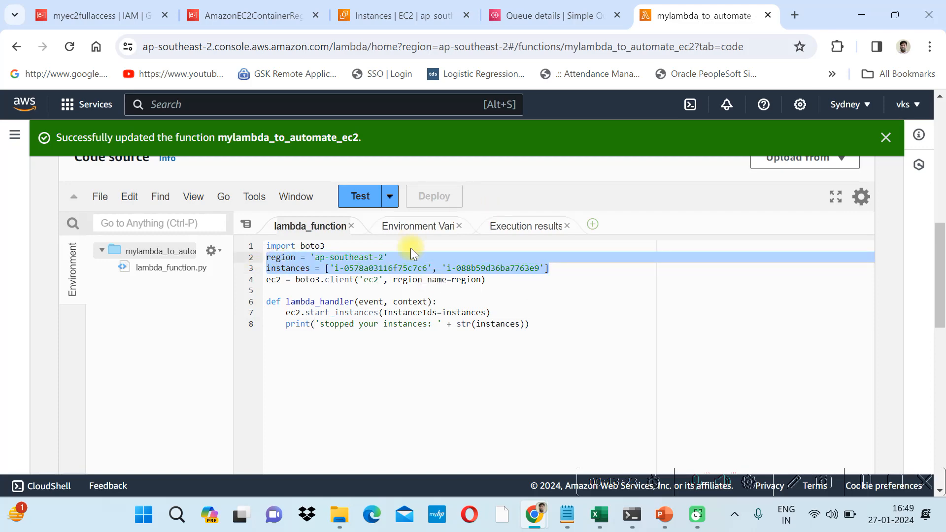
# Open the saved mytest1 test event and replace its key/value pairs with the copied region and instances lines.
pyautogui.click(389, 197)
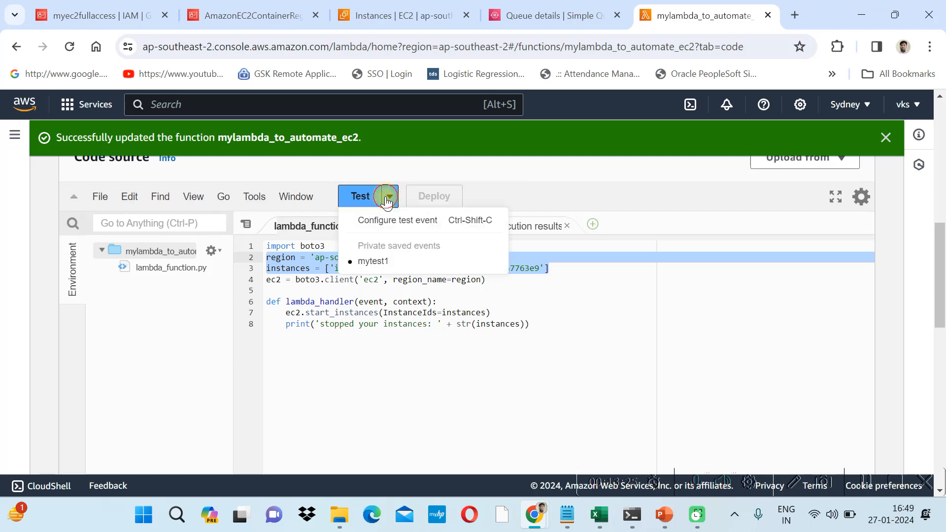
pyautogui.click(397, 220)
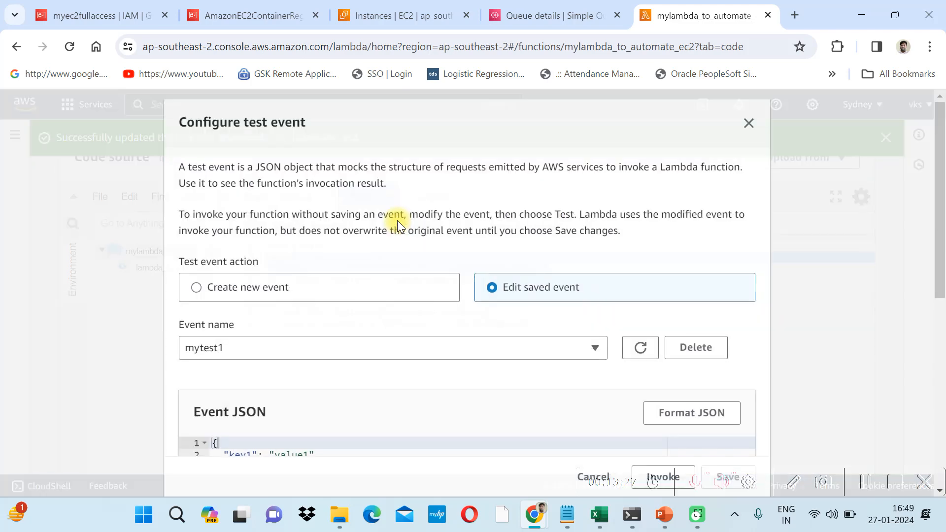
pyautogui.moveTo(939, 286); pyautogui.dragTo(939, 392)
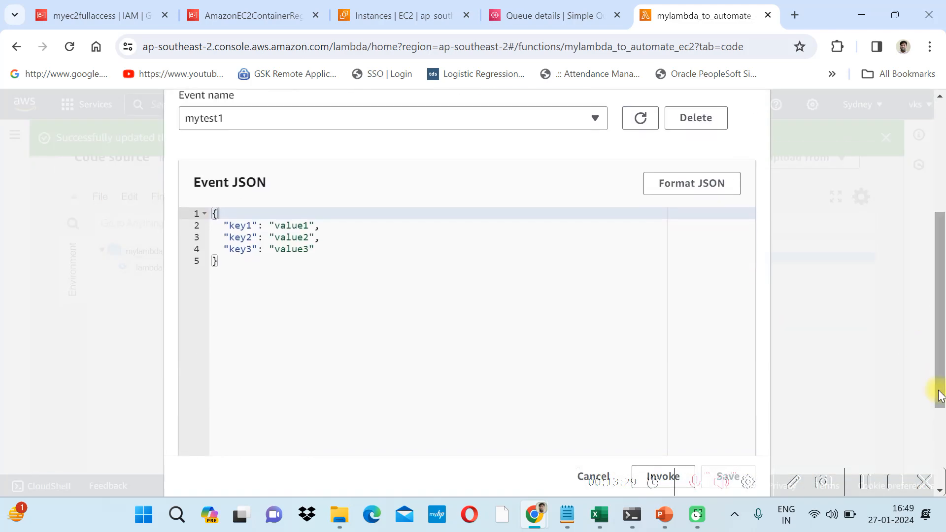
pyautogui.click(241, 261)
pyautogui.moveTo(217, 224); pyautogui.dragTo(330, 248)
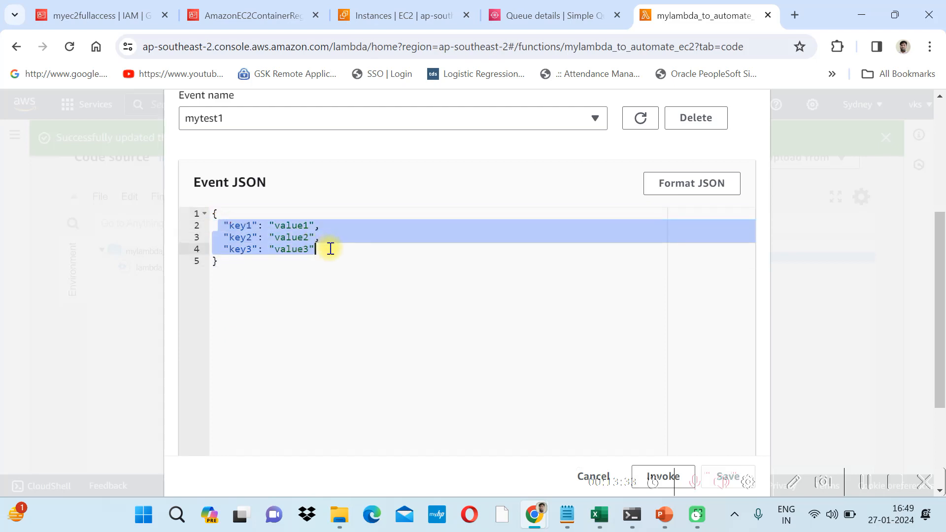
pyautogui.hotkey('ctrl', 'v')
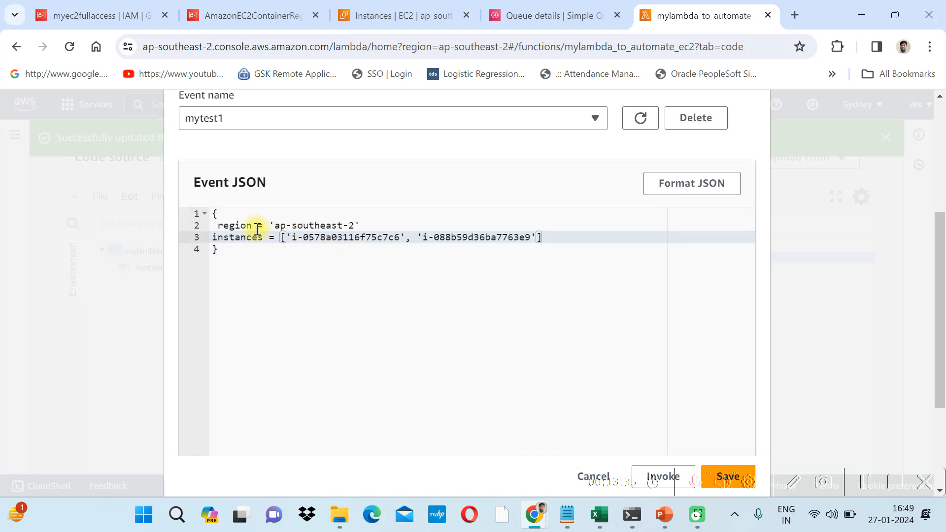
# Rewrite the region line of the event JSON as "region" : "ap-southeast-2" followed by a comma.
pyautogui.doubleClick(231, 226)
pyautogui.write('"')
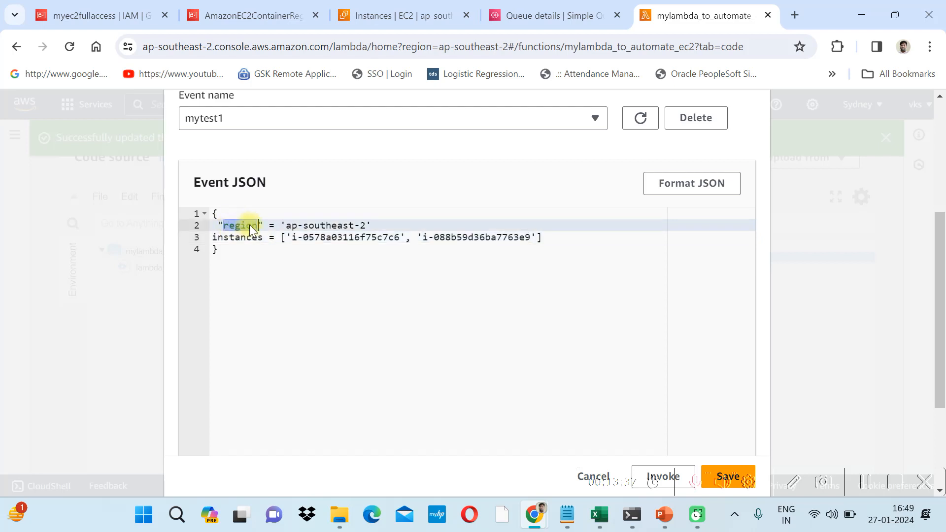
pyautogui.click(286, 223)
pyautogui.press('BackSpace')
pyautogui.press('BackSpace')
pyautogui.press('BackSpace')
pyautogui.write(': "')
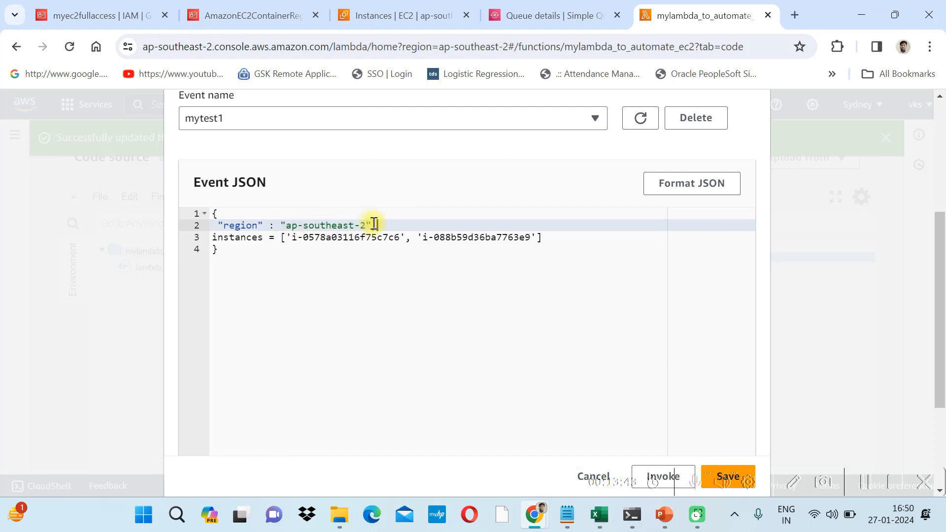
# Put the instances key of the event JSON in double quotes and replace its equals sign with a colon.
pyautogui.doubleClick(224, 237)
pyautogui.write('"')
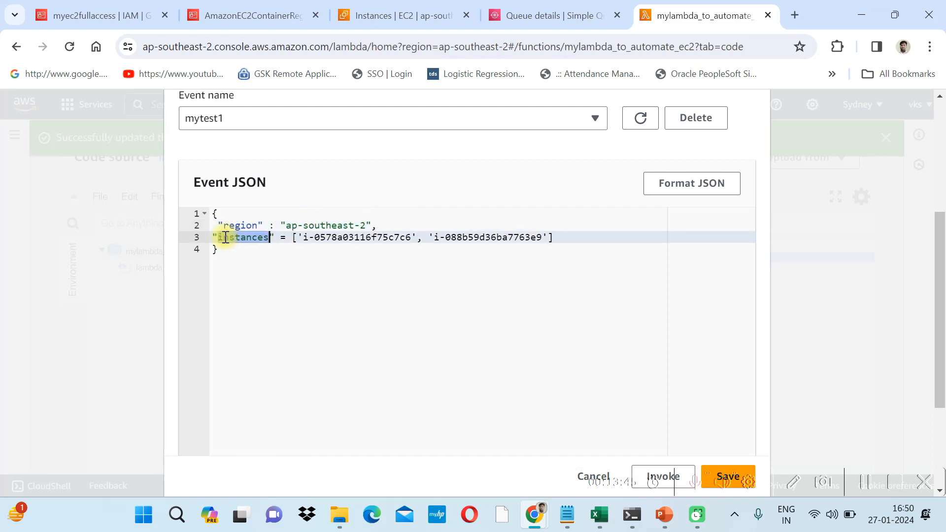
pyautogui.click(355, 275)
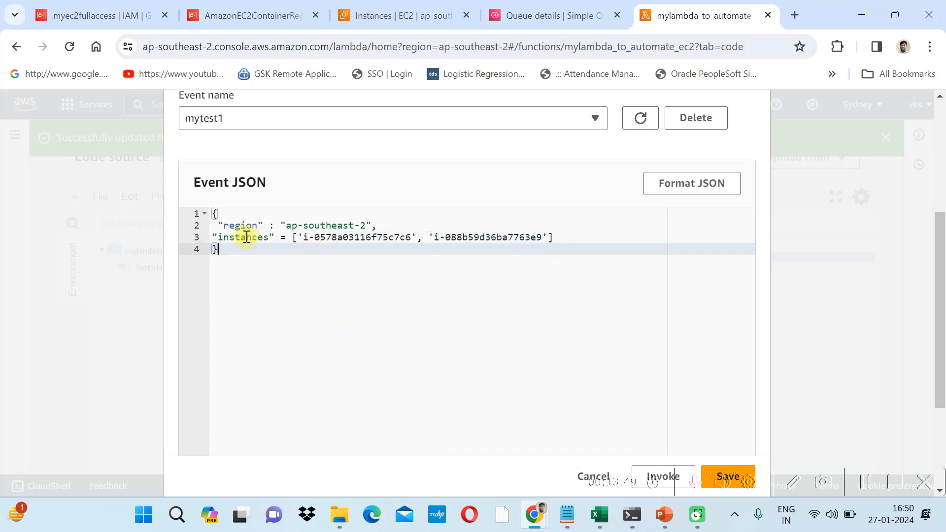
pyautogui.click(291, 242)
pyautogui.press('BackSpace')
pyautogui.press('BackSpace')
pyautogui.write(':')
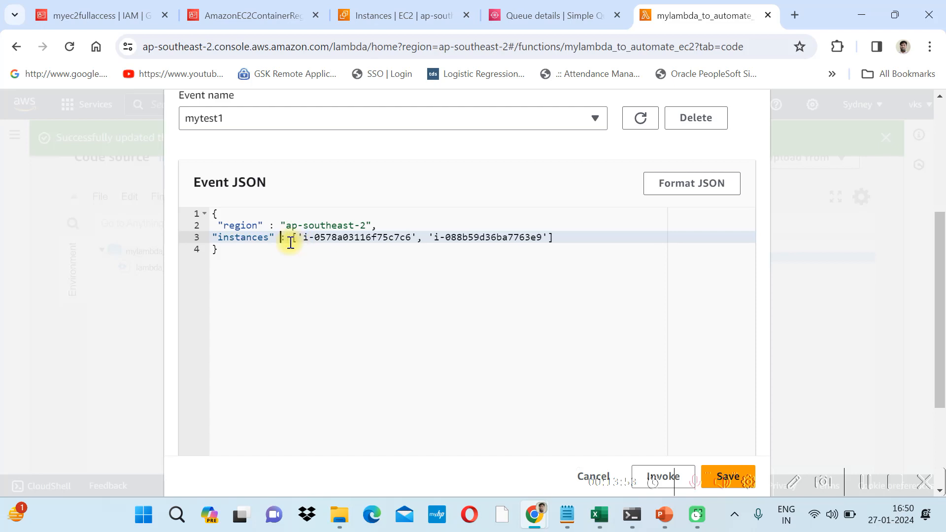
# Try to save the edited mytest1 test event and check the validation feedback below the JSON.
pyautogui.click(366, 285)
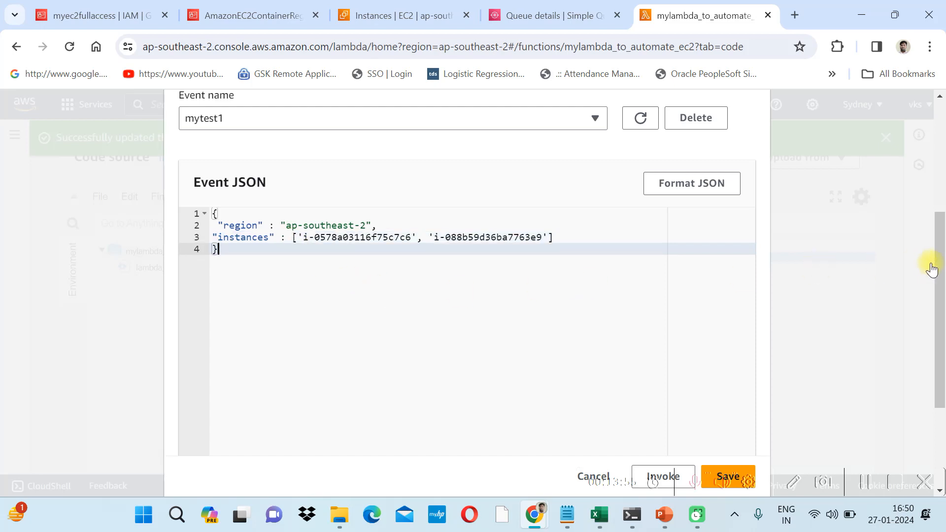
pyautogui.moveTo(930, 264); pyautogui.dragTo(941, 406)
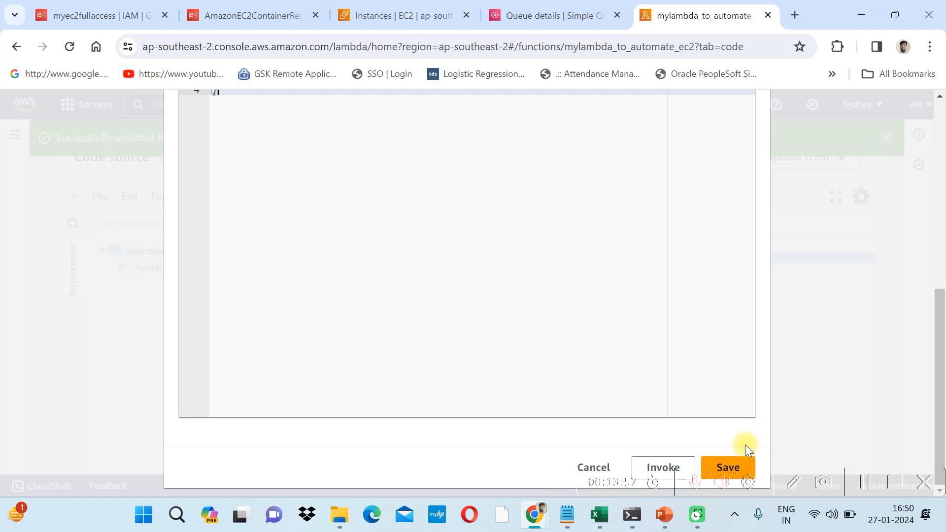
pyautogui.click(728, 467)
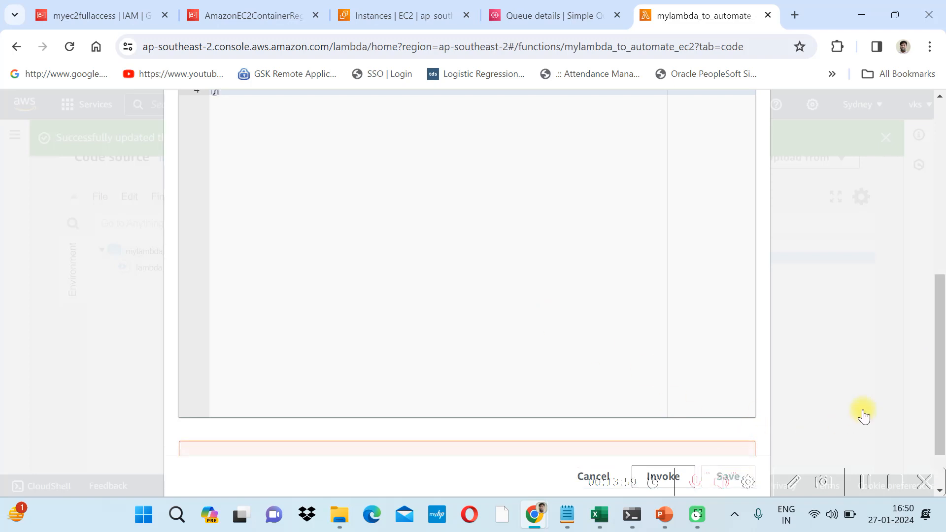
pyautogui.click(940, 490)
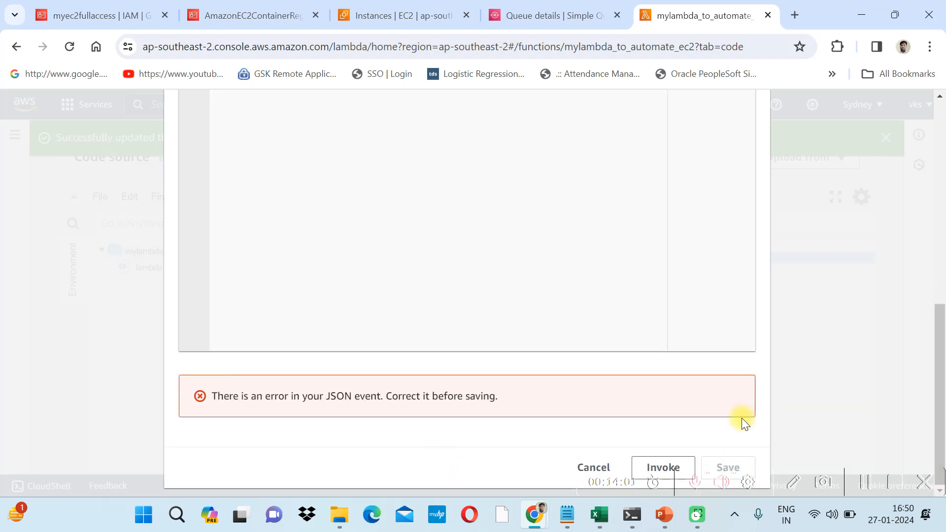
# Replace the single quotes around the first instance ID in the event JSON with double quotes.
pyautogui.moveTo(936, 380); pyautogui.dragTo(932, 258)
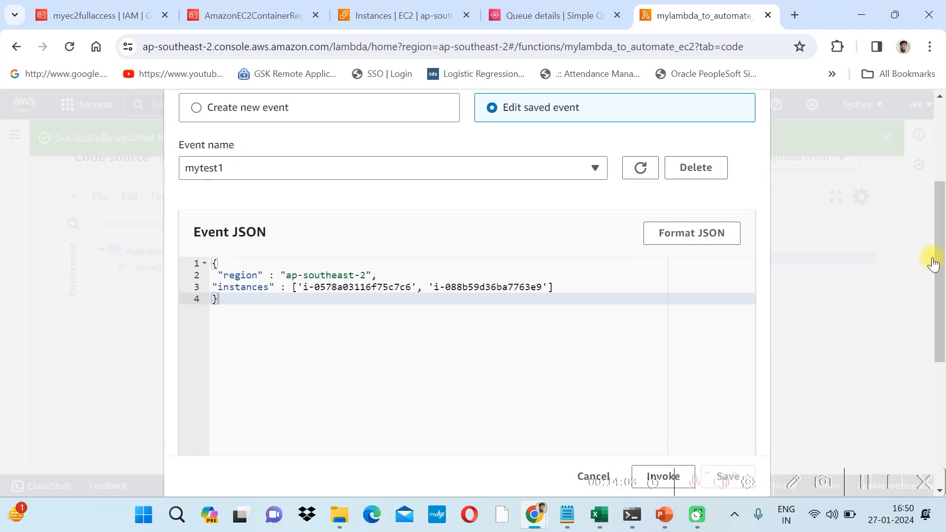
pyautogui.click(303, 287)
pyautogui.press('BackSpace')
pyautogui.write('"')
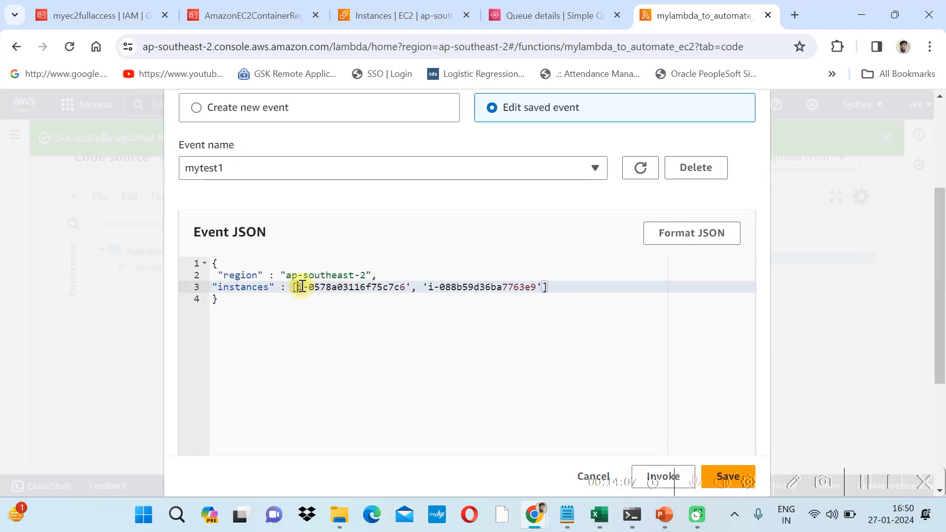
pyautogui.click(417, 286)
pyautogui.press('BackSpace')
pyautogui.write('"')
# Replace the single quotes around the second instance ID with double quotes and save the mytest1 event.
pyautogui.click(437, 286)
pyautogui.press('BackSpace')
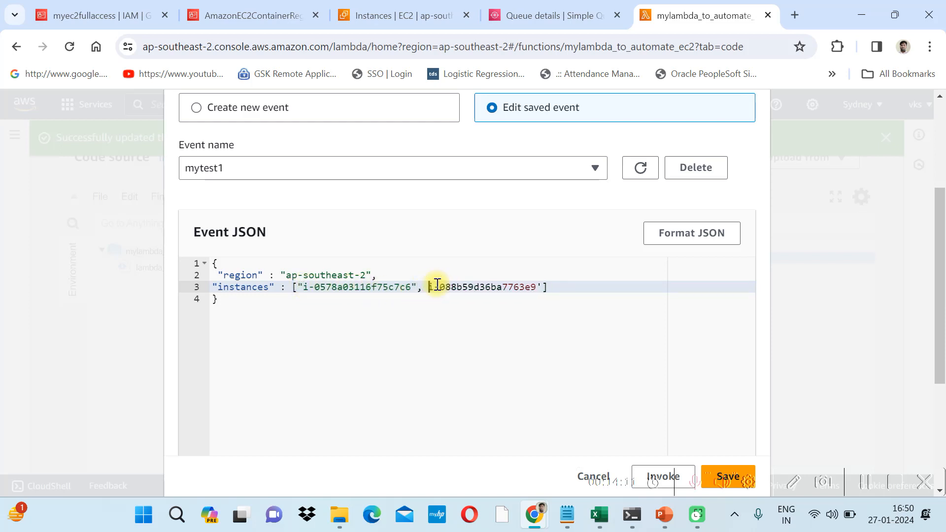
pyautogui.write('"')
pyautogui.click(548, 285)
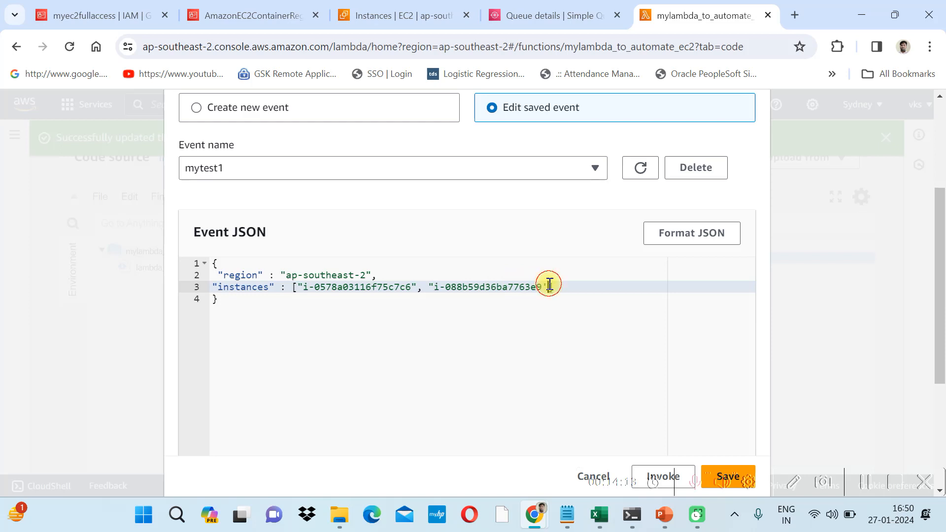
pyautogui.write('"')
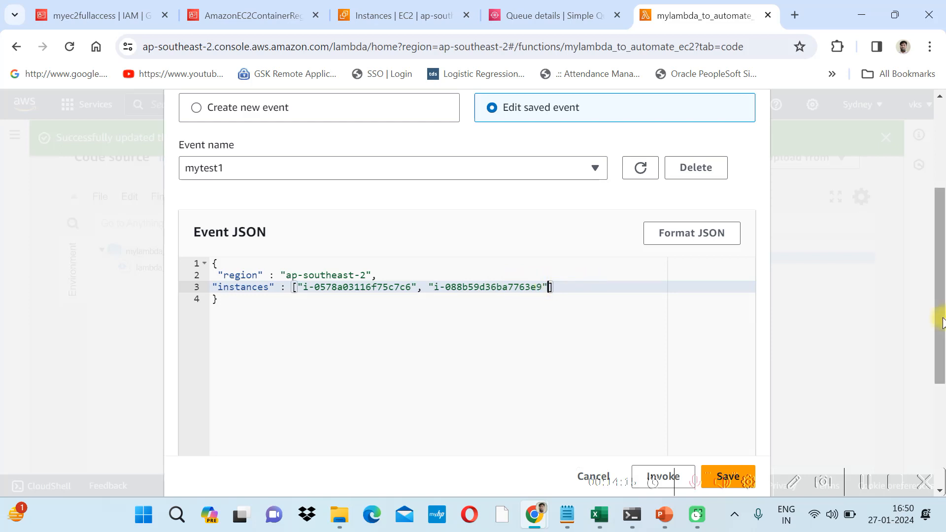
pyautogui.moveTo(941, 323); pyautogui.dragTo(941, 424)
pyautogui.click(716, 457)
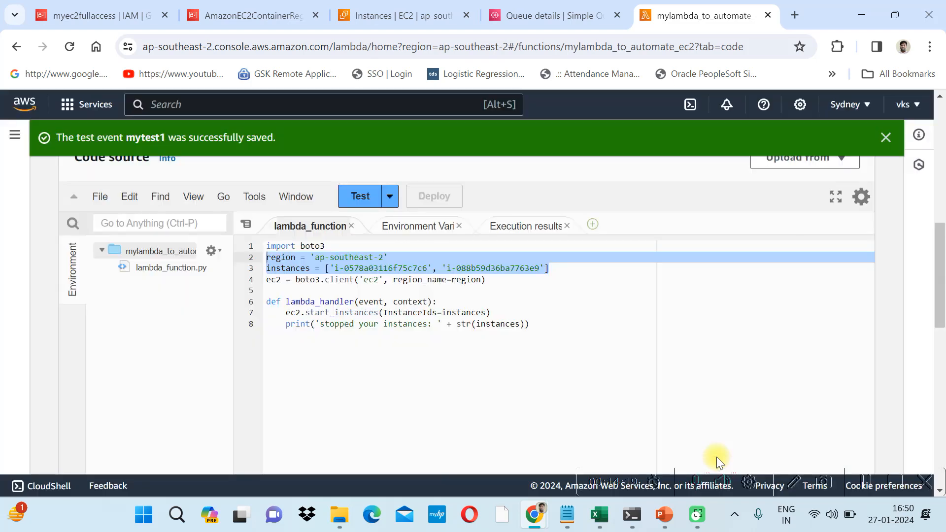
# Change the handler's print statement to output str(event) instead of str(instances) and deploy the function.
pyautogui.click(450, 382)
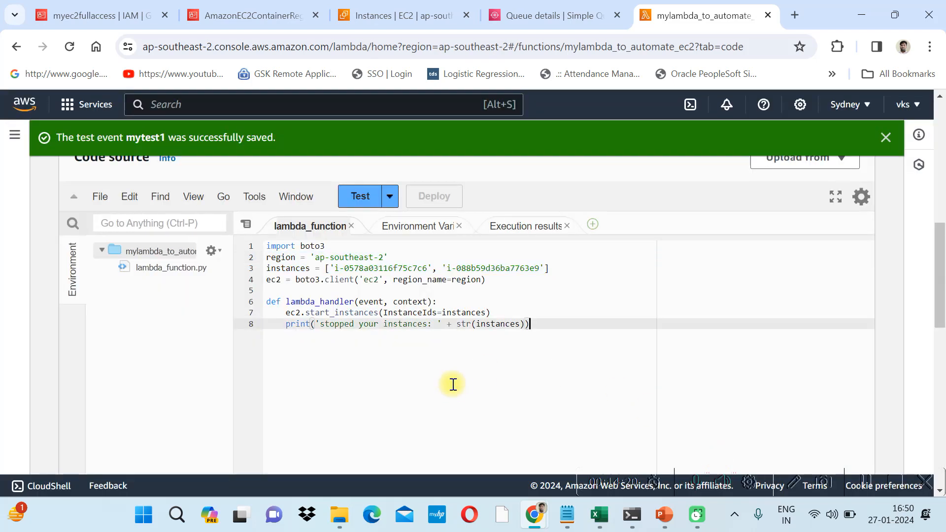
pyautogui.click(439, 303)
pyautogui.press('Return')
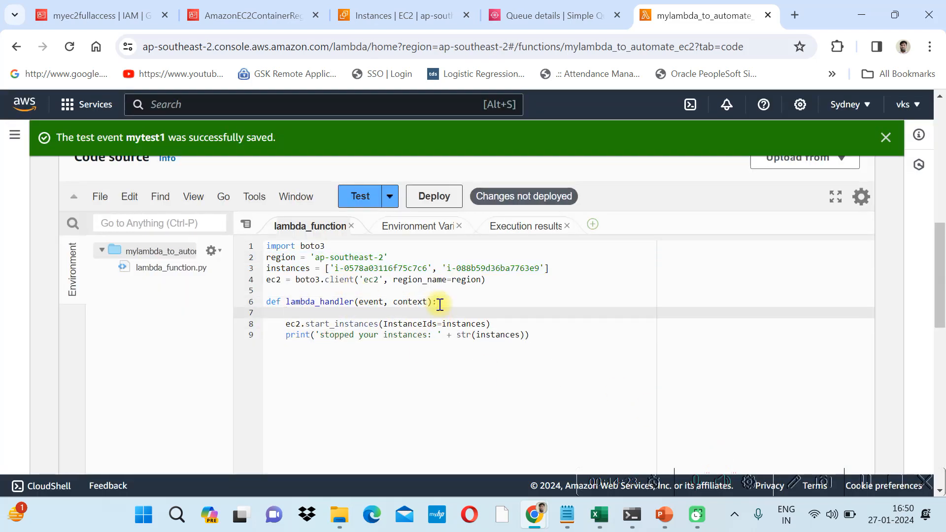
pyautogui.press('BackSpace')
pyautogui.press('BackSpace')
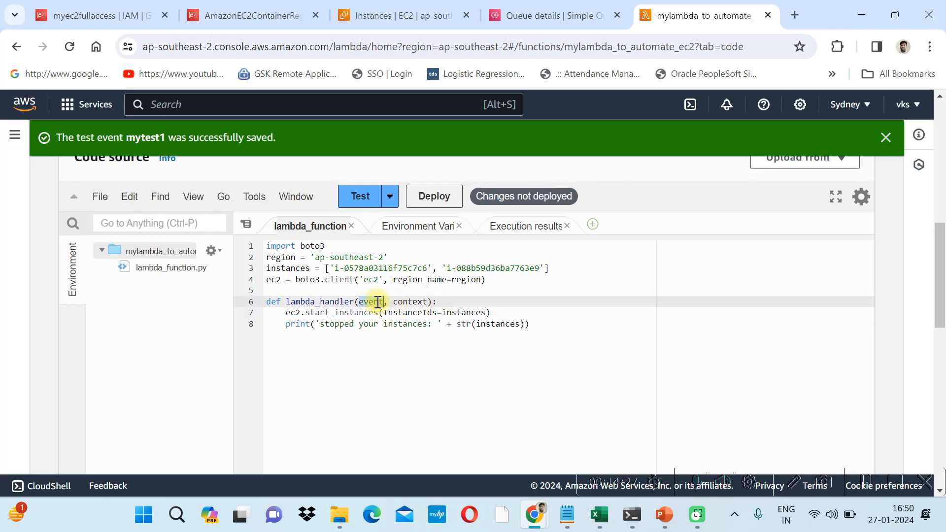
pyautogui.doubleClick(496, 324)
pyautogui.write('event')
pyautogui.click(549, 300)
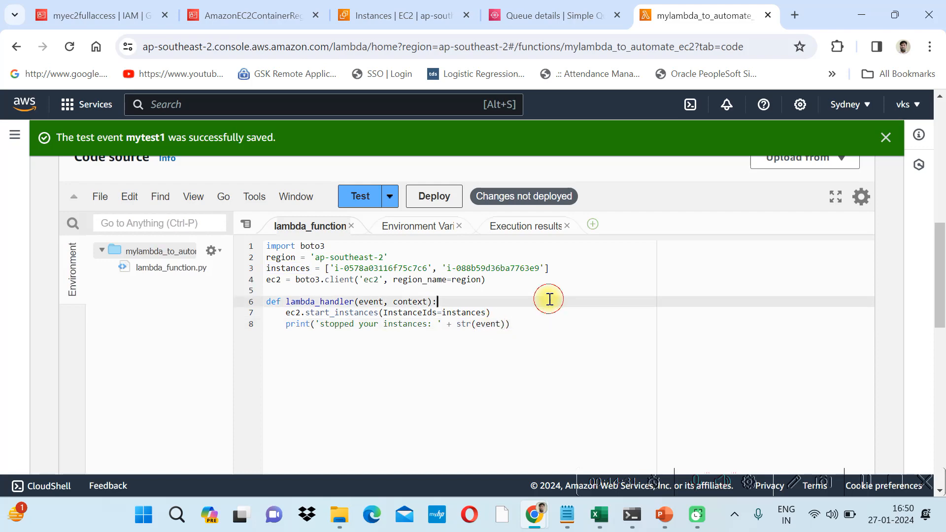
pyautogui.click(433, 195)
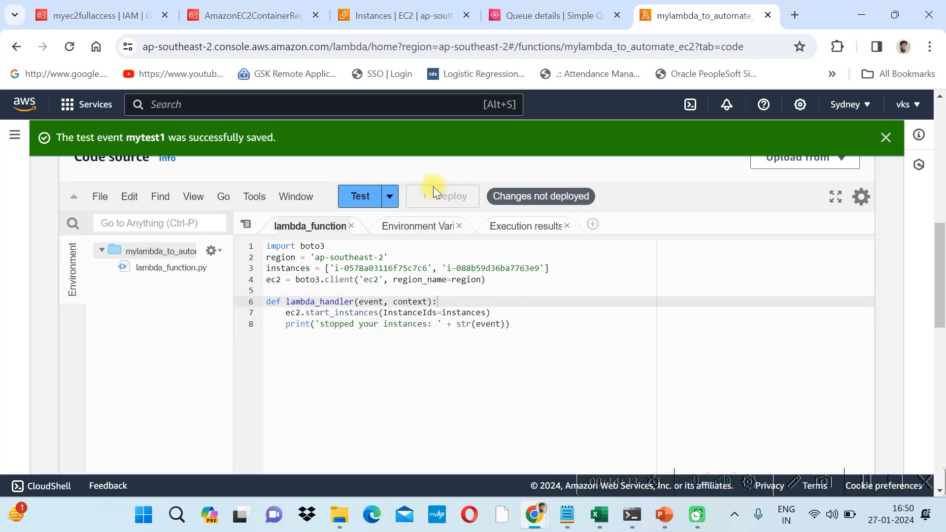
# Run the function with the mytest1 event and examine the printed event data in the function logs.
pyautogui.click(356, 199)
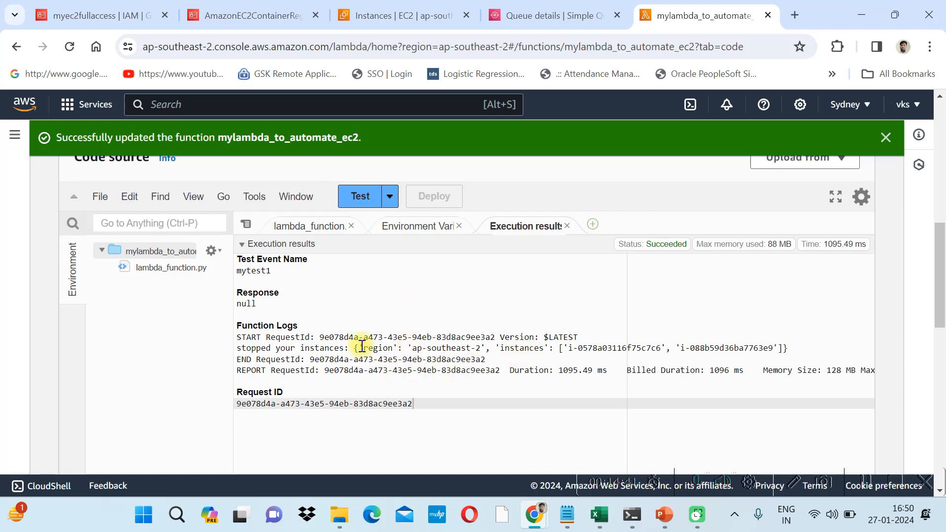
pyautogui.moveTo(356, 348); pyautogui.dragTo(780, 350)
pyautogui.click(576, 313)
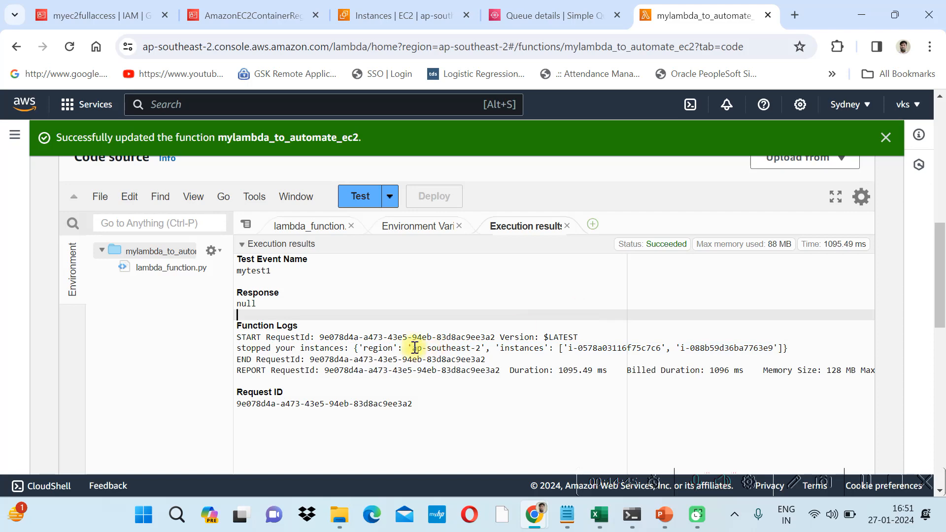
# Delete the hard-coded region and instances lines from the lambda_function code.
pyautogui.click(304, 222)
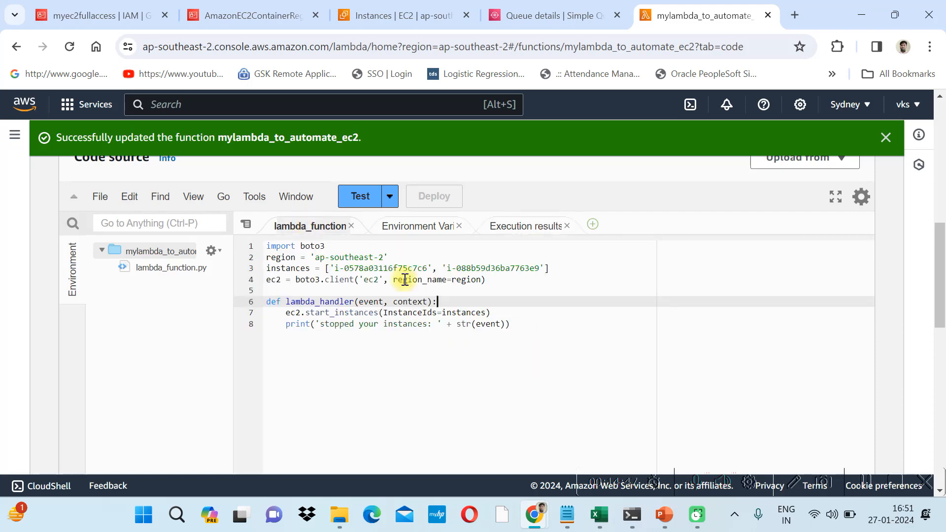
pyautogui.moveTo(560, 270); pyautogui.dragTo(249, 256)
pyautogui.press('BackSpace')
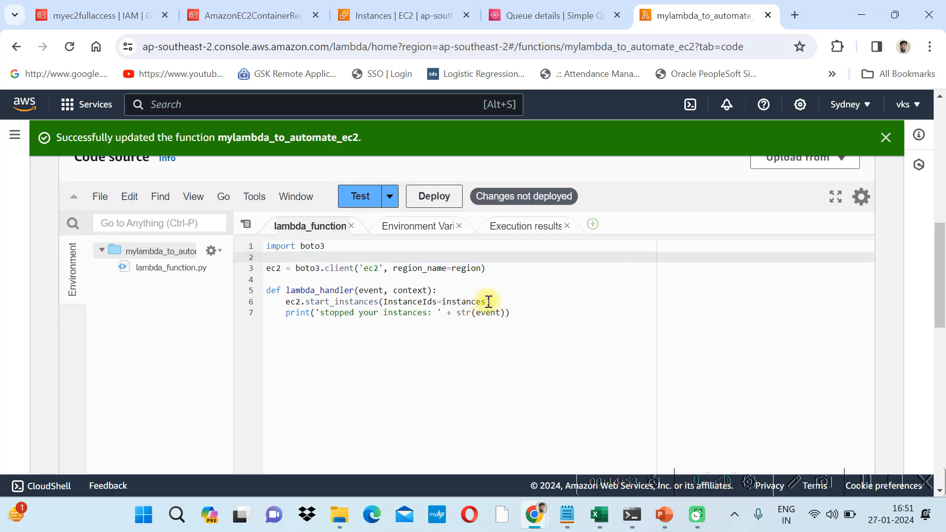
# Change the InstanceIds argument of the start_instances call to event['instances'], taking the key name from the execution results.
pyautogui.doubleClick(461, 302)
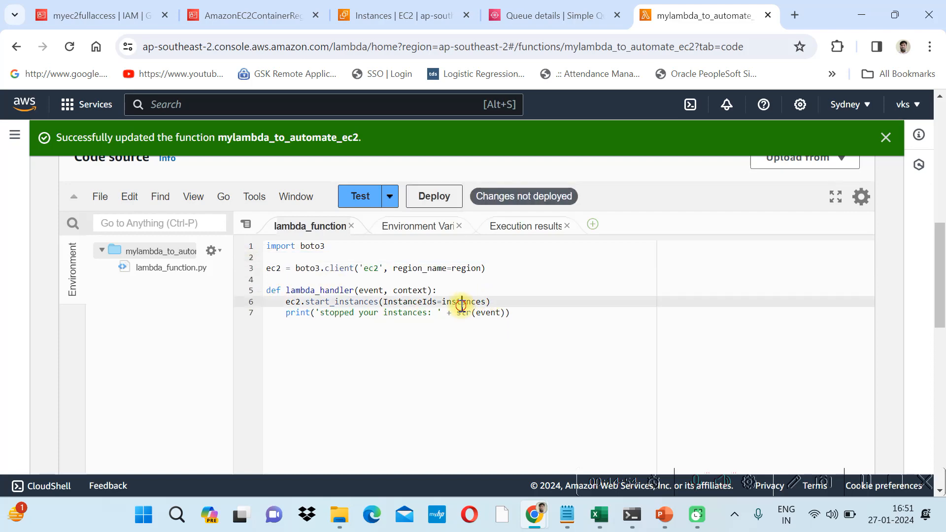
pyautogui.doubleClick(376, 291)
pyautogui.hotkey('ctrl', 'c')
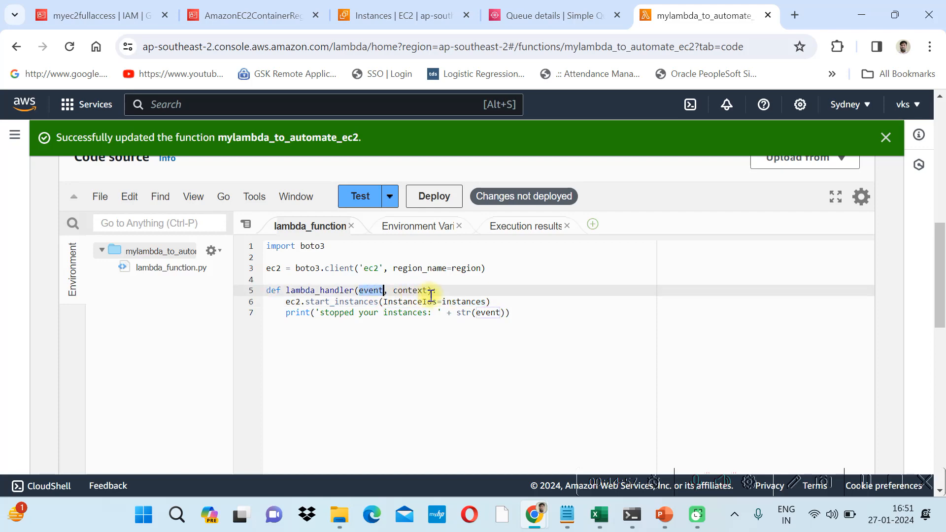
pyautogui.doubleClick(452, 302)
pyautogui.hotkey('ctrl', 'v')
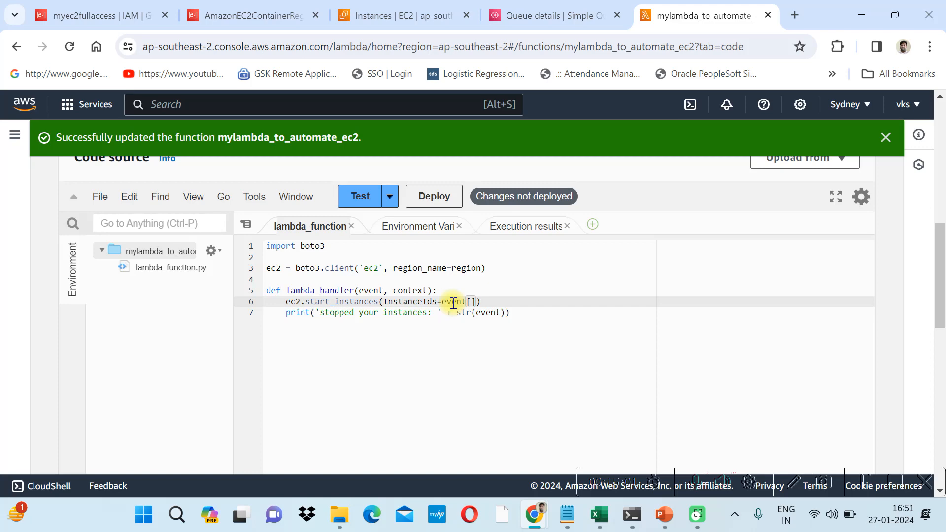
pyautogui.click(415, 222)
pyautogui.click(508, 229)
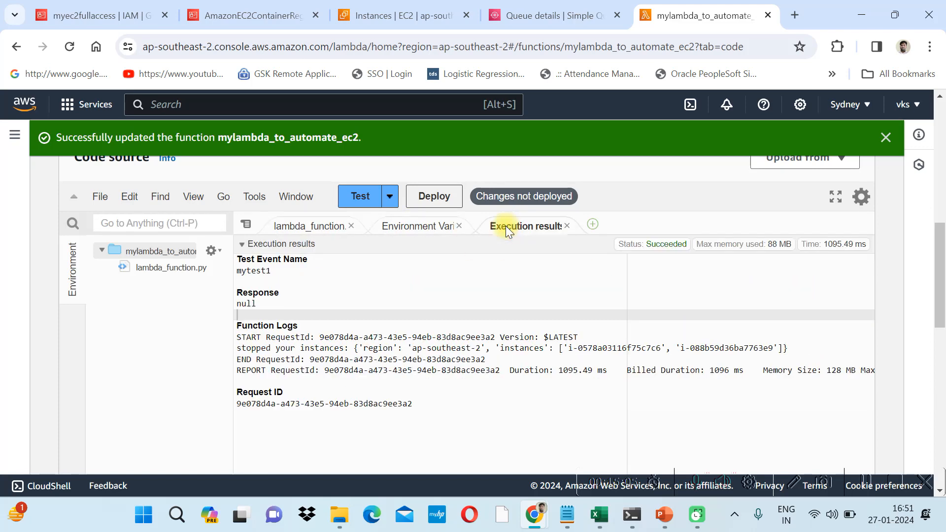
pyautogui.doubleClick(527, 350)
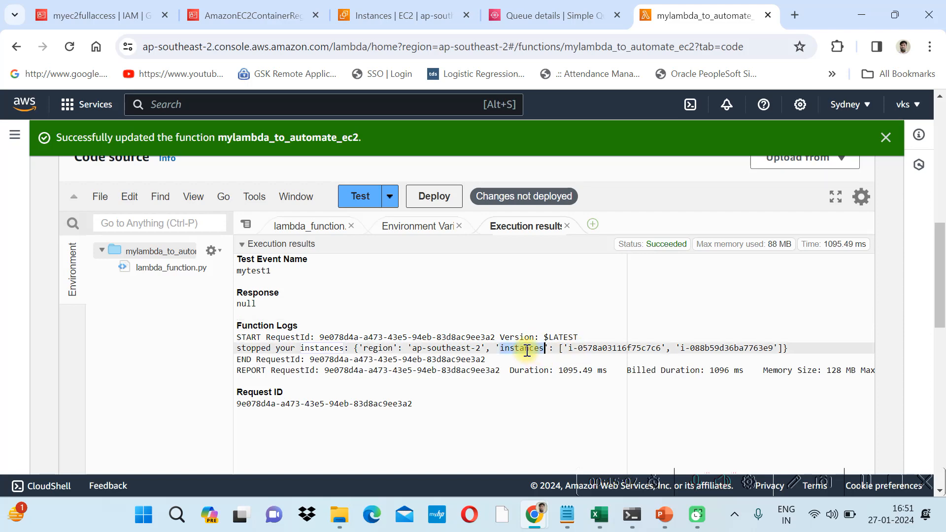
pyautogui.click(312, 223)
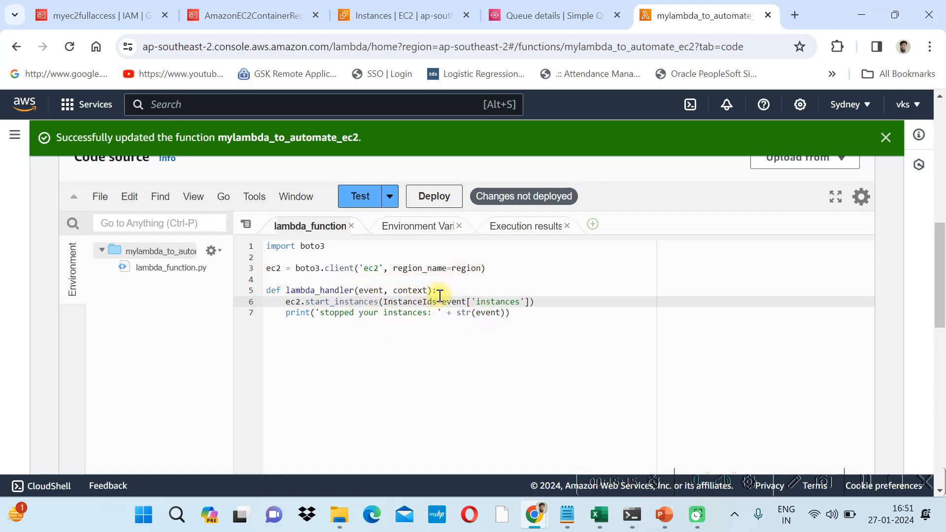
# Move the ec2 = boto3.client line from above the function to the first line inside lambda_handler.
pyautogui.moveTo(489, 268); pyautogui.dragTo(255, 272)
pyautogui.hotkey('ctrl', 'c')
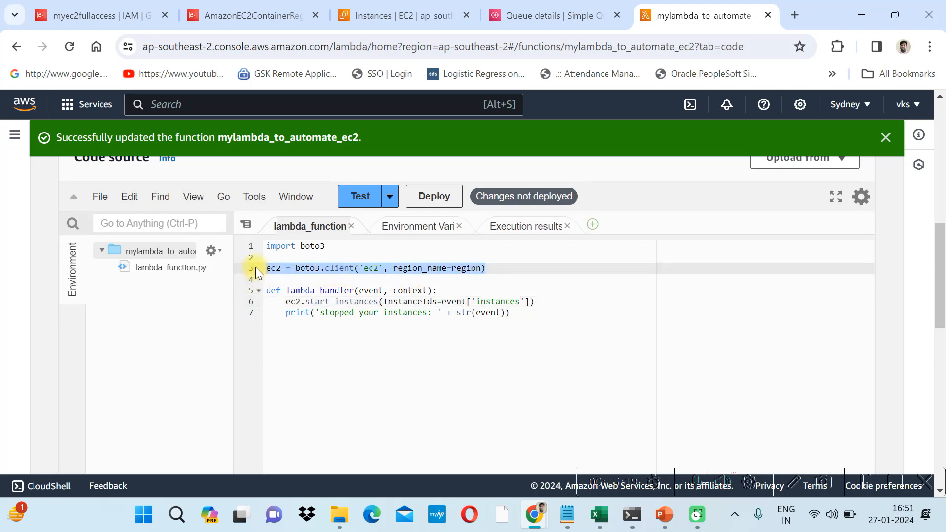
pyautogui.press('BackSpace')
pyautogui.press('BackSpace')
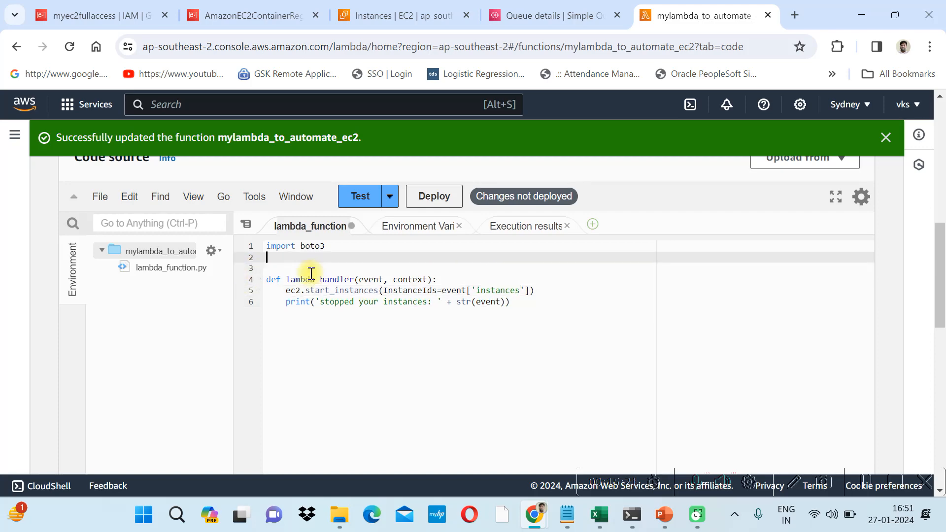
pyautogui.click(444, 279)
pyautogui.press('Return')
pyautogui.hotkey('ctrl', 'v')
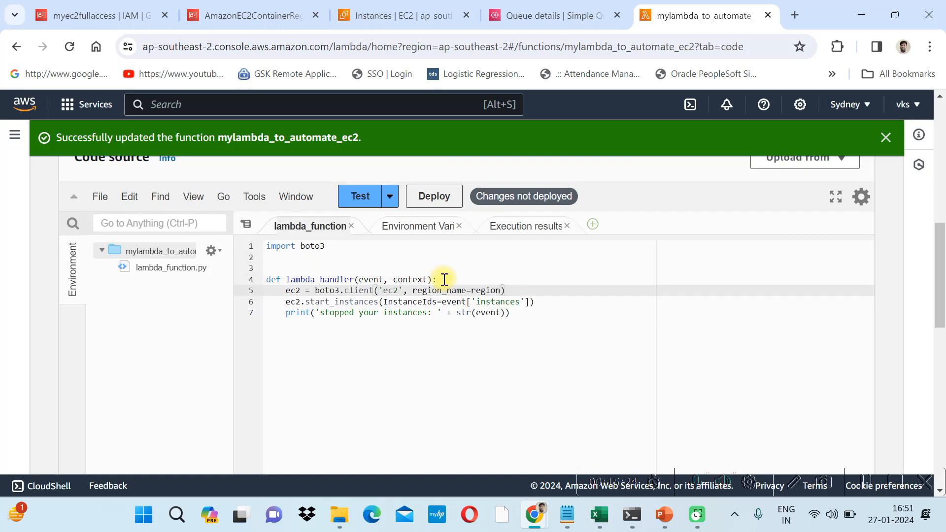
# Set region_name in the boto3.client call to event['region'] and deploy the function.
pyautogui.click(463, 301)
pyautogui.doubleClick(457, 301)
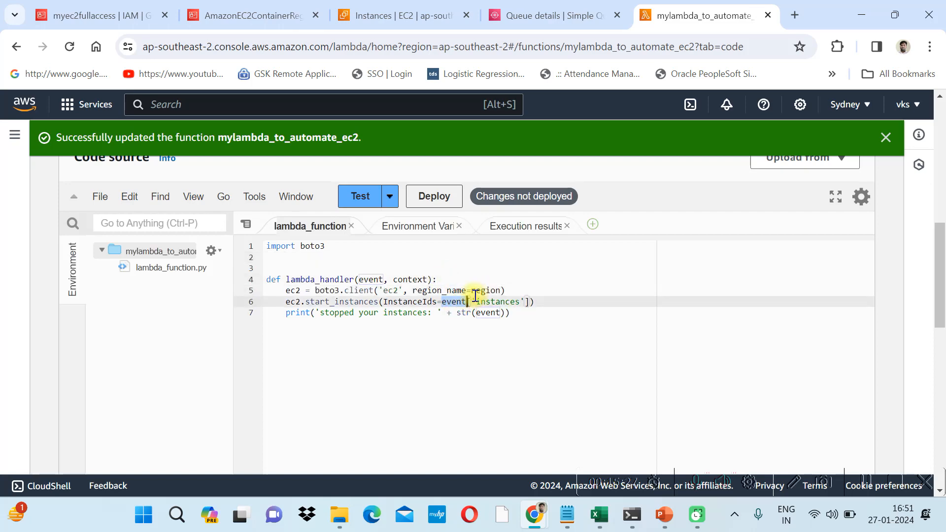
pyautogui.doubleClick(482, 291)
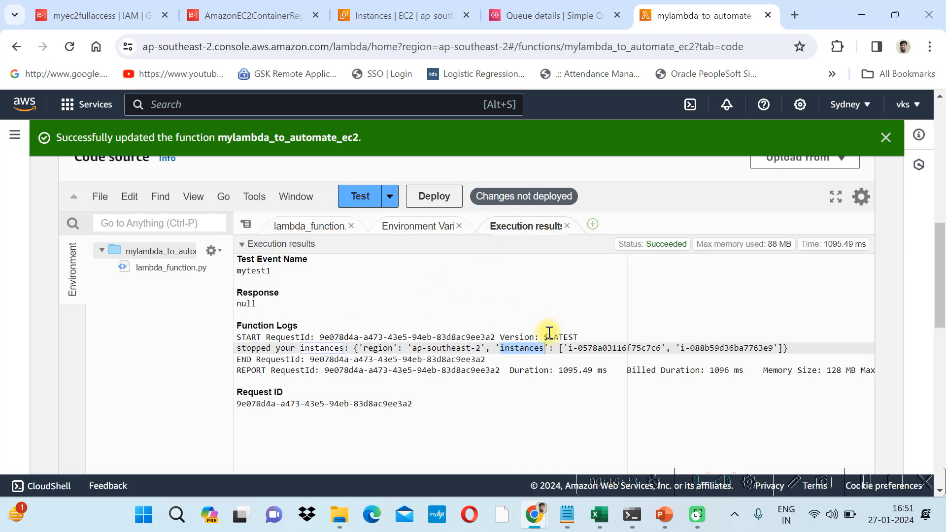
pyautogui.doubleClick(375, 347)
pyautogui.hotkey('ctrl', 'c')
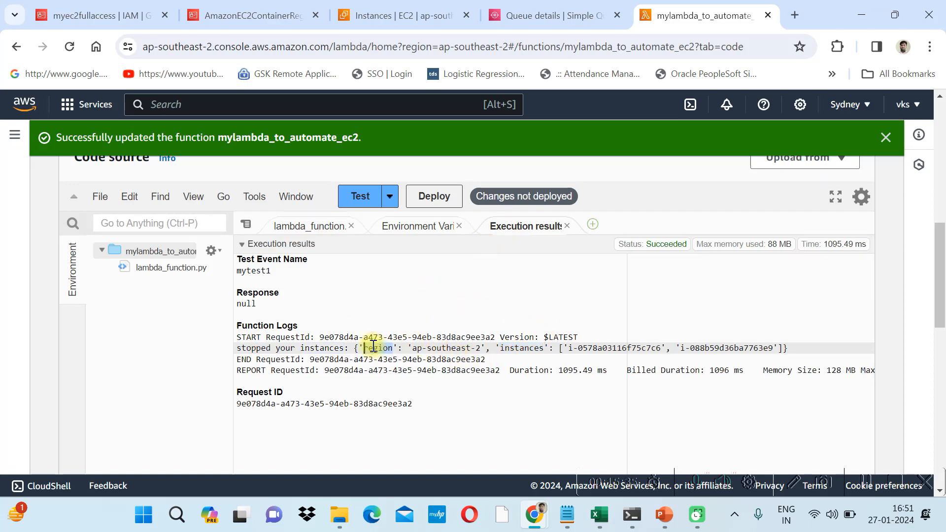
pyautogui.click(315, 226)
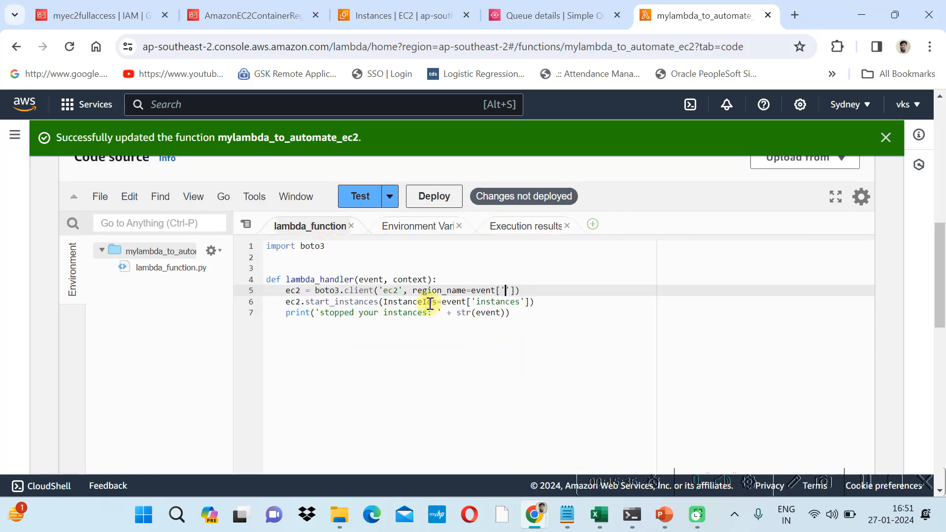
pyautogui.click(506, 290)
pyautogui.hotkey('ctrl', 'v')
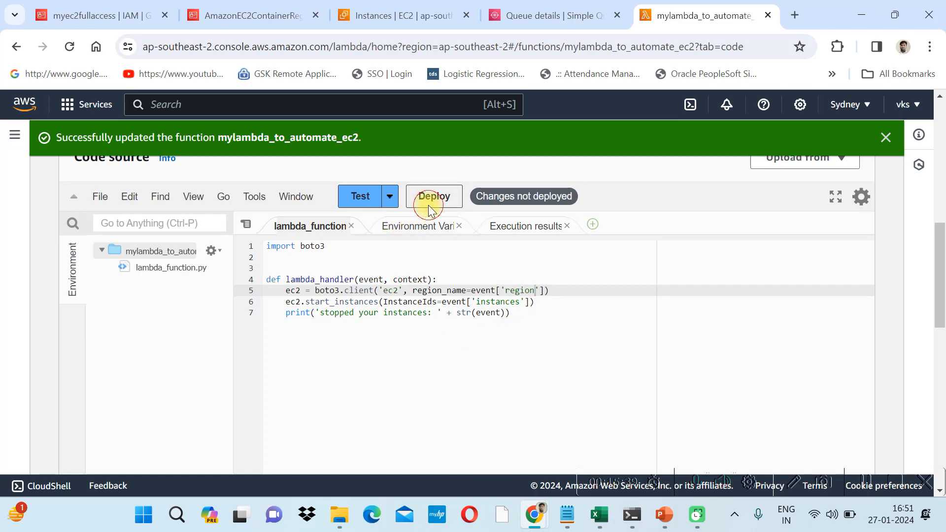
pyautogui.click(427, 202)
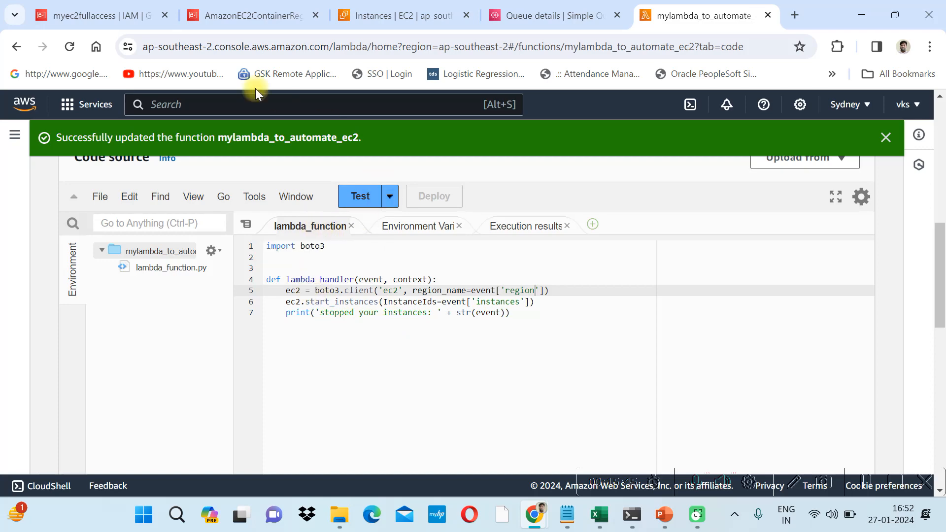
# Refresh the EC2 instances list, check the state of both instances, and return to the Lambda function.
pyautogui.click(368, 15)
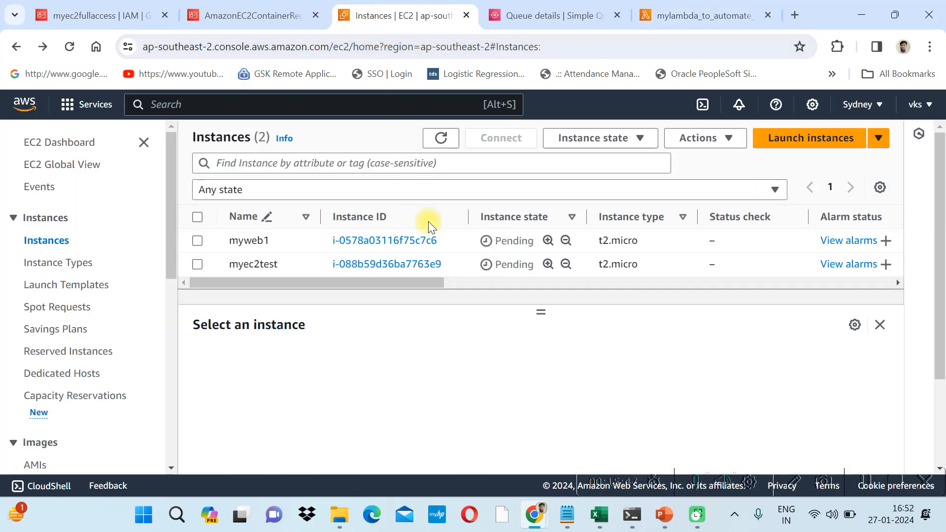
pyautogui.click(440, 139)
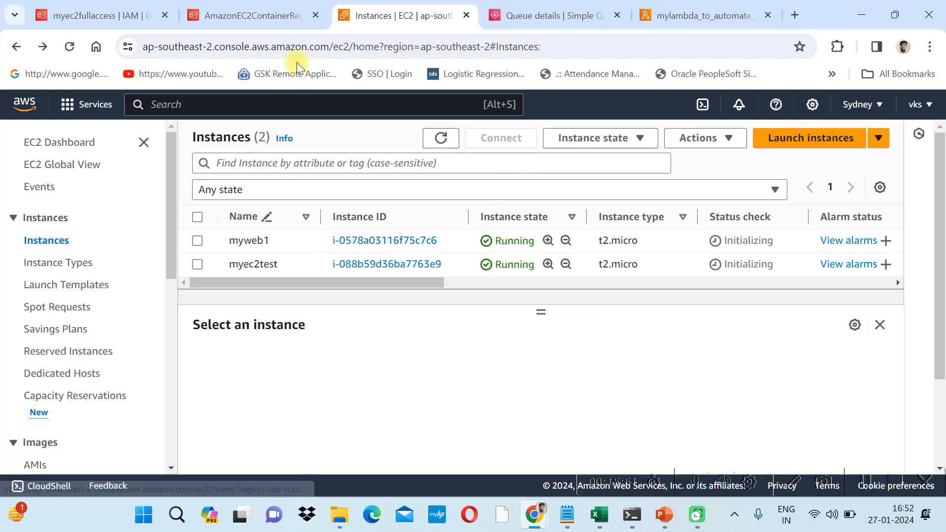
pyautogui.click(649, 17)
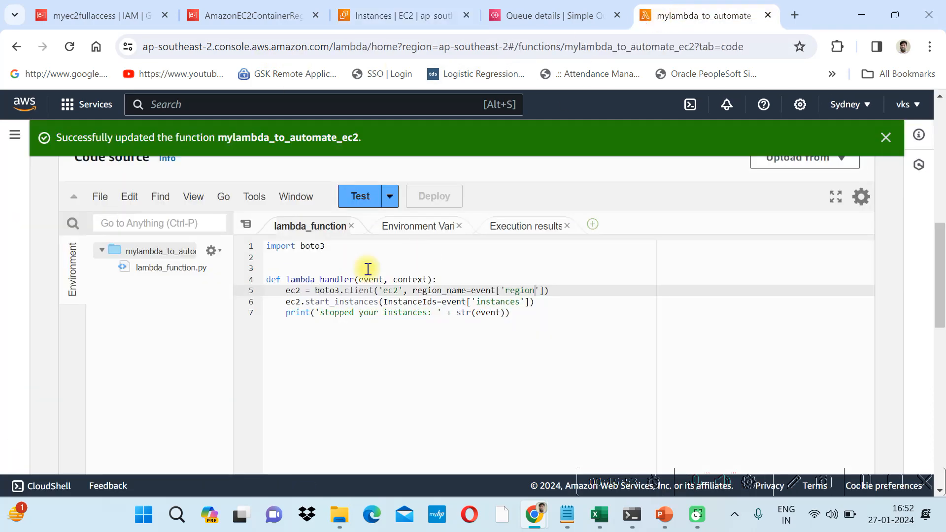
# Change the handler's start_instances call to stop_instances and deploy the function.
pyautogui.click(328, 310)
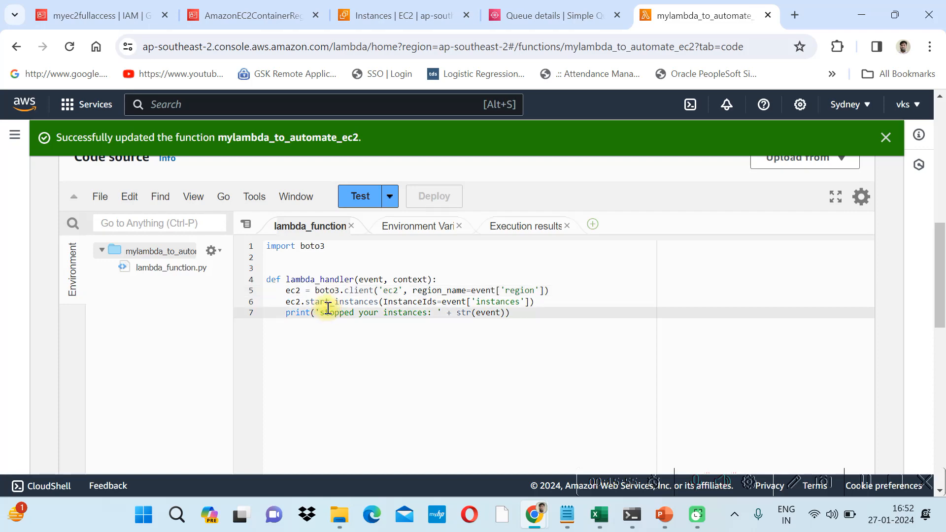
pyautogui.click(327, 303)
pyautogui.press('BackSpace')
pyautogui.press('BackSpace')
pyautogui.press('BackSpace')
pyautogui.press('BackSpace')
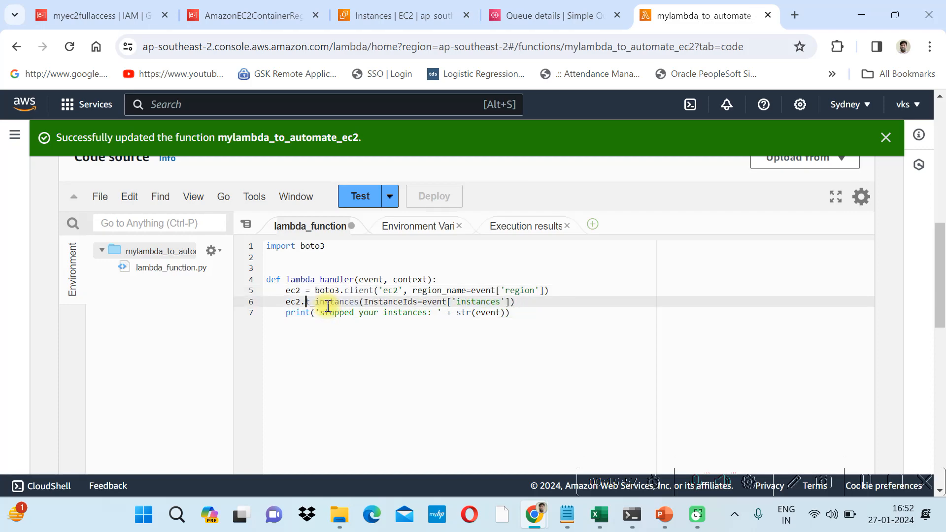
pyautogui.write('st')
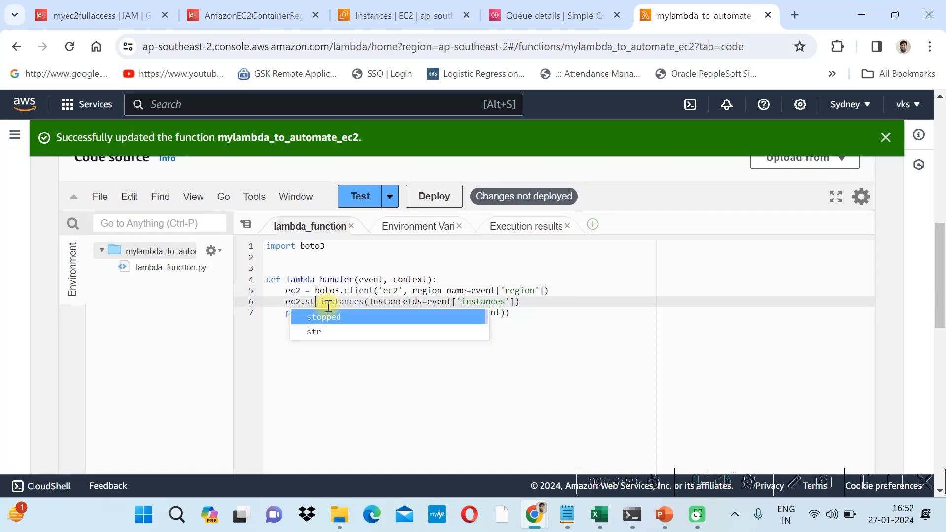
pyautogui.write('op')
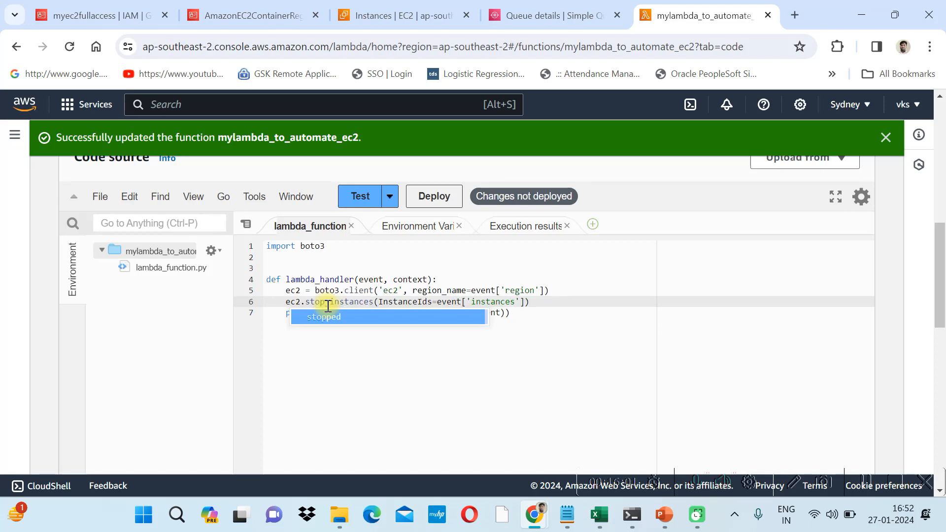
pyautogui.click(365, 384)
pyautogui.click(449, 193)
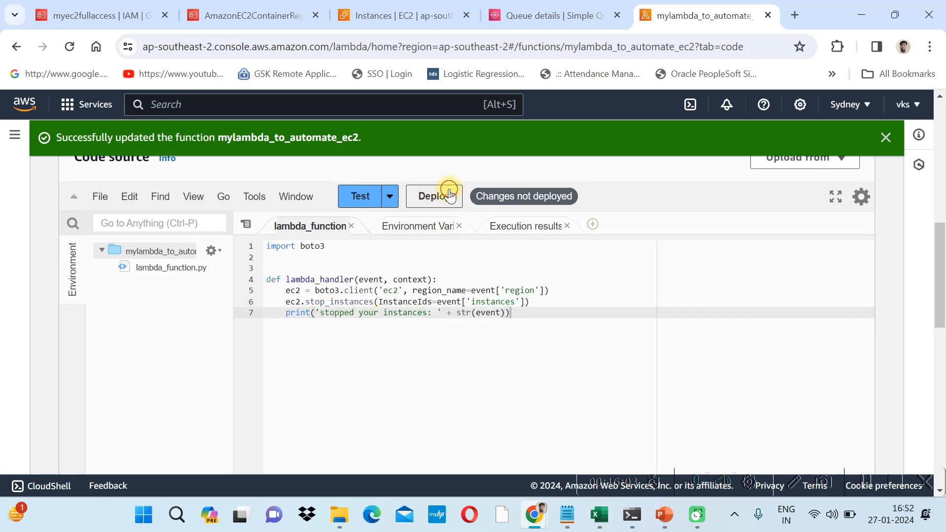
# Run the function with the mytest1 event and examine the response and function logs.
pyautogui.click(360, 203)
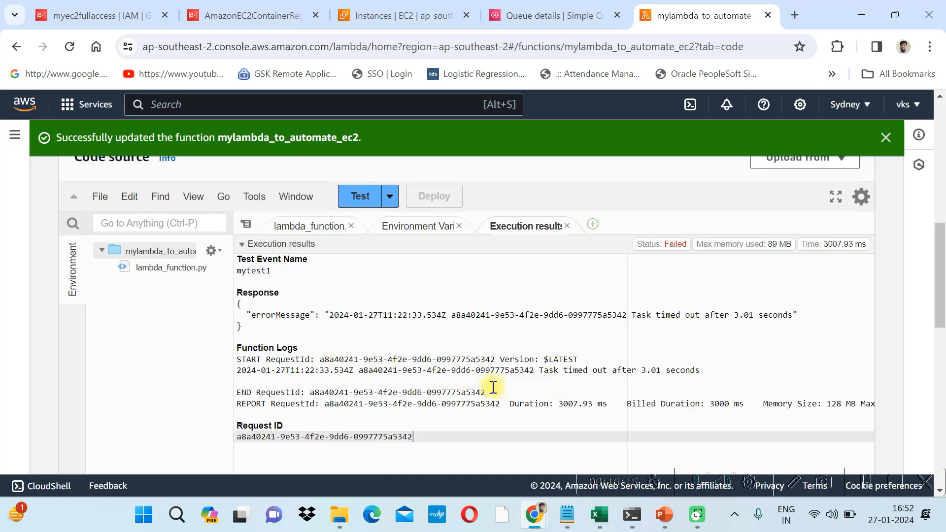
pyautogui.click(421, 380)
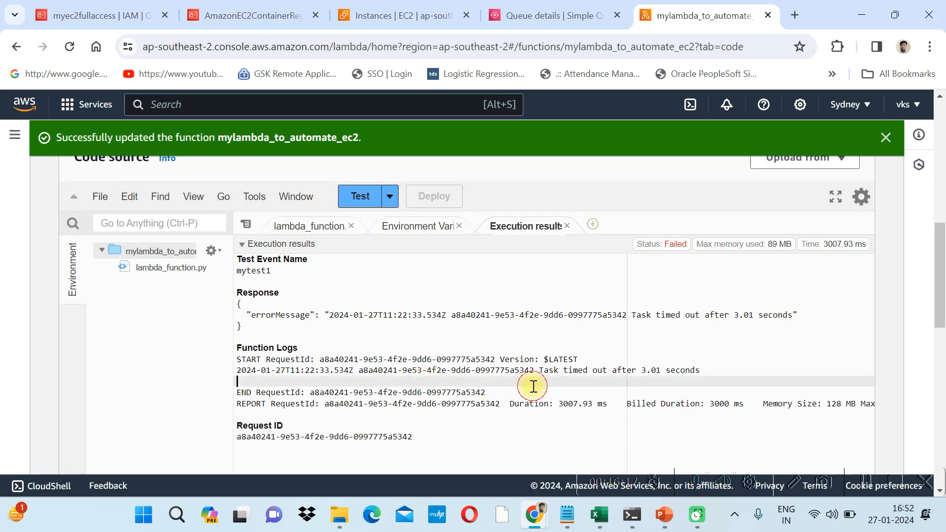
pyautogui.moveTo(533, 387); pyautogui.dragTo(506, 342)
pyautogui.click(506, 341)
pyautogui.press('Down')
pyautogui.press('Down')
pyautogui.press('Down')
pyautogui.press('Down')
pyautogui.press('Down')
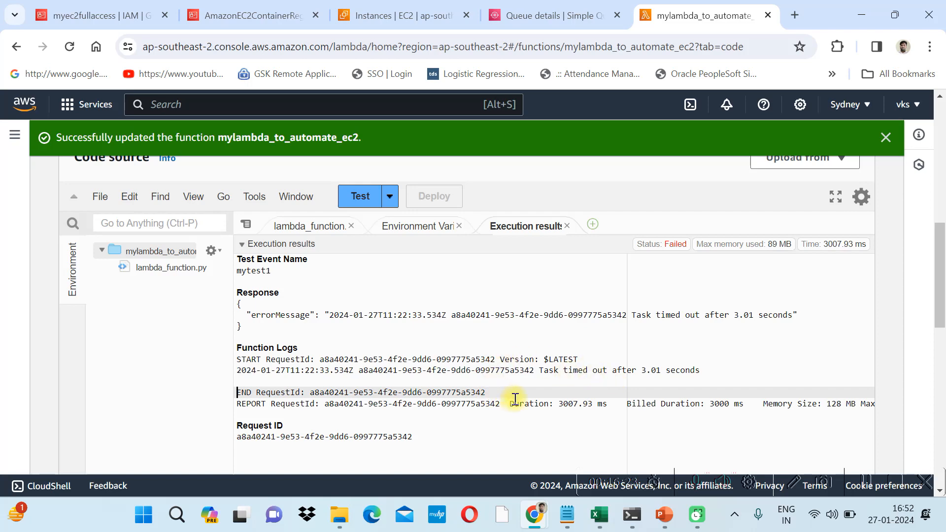
pyautogui.doubleClick(273, 361)
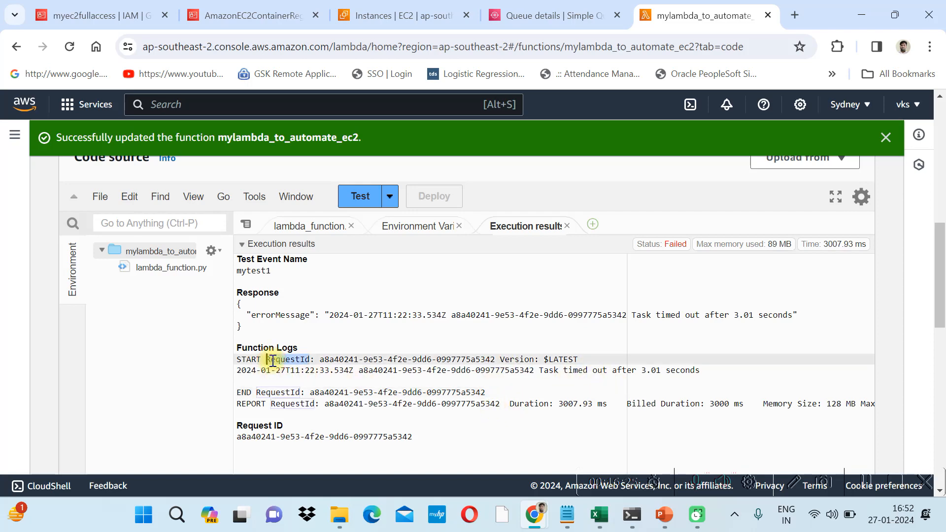
pyautogui.click(518, 428)
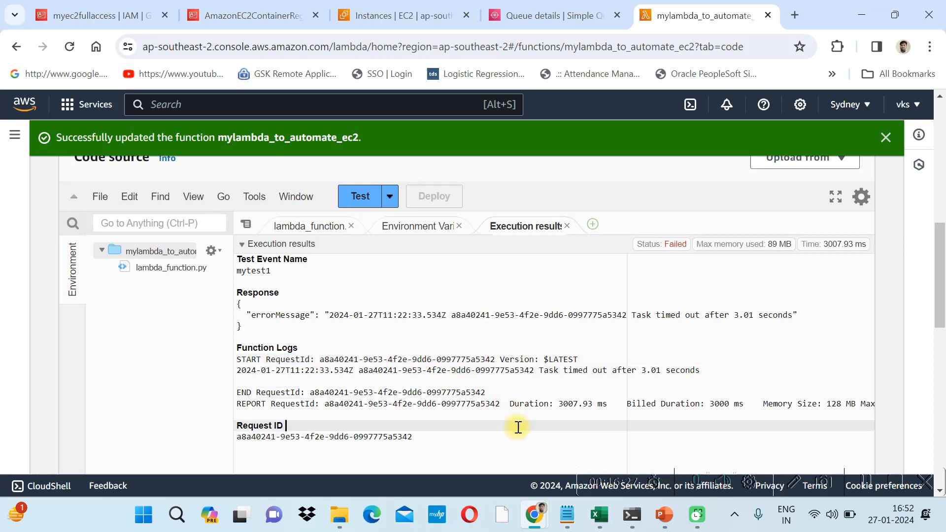
pyautogui.click(489, 337)
# Compare the handler's stop_instances call with the stop code in the AWS re:Post article, and return to the Lambda code.
pyautogui.click(322, 227)
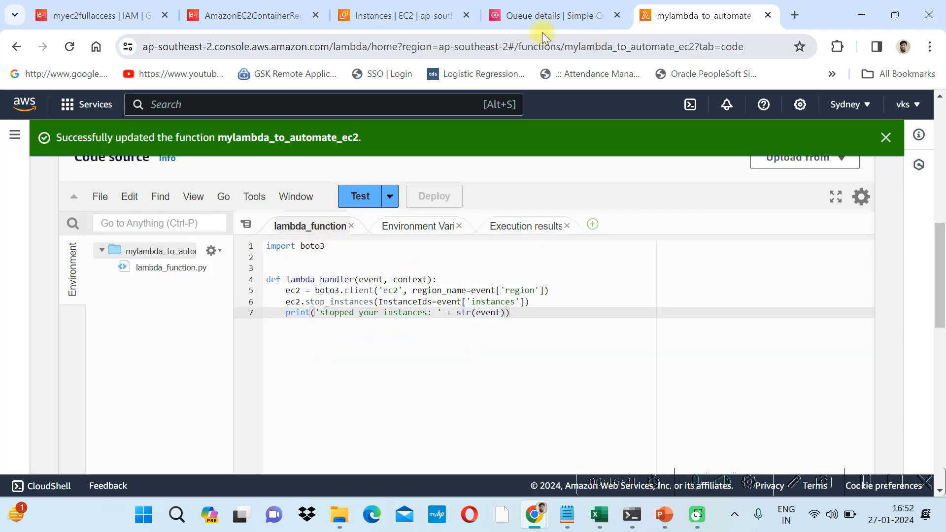
pyautogui.hotkey('alt', 'Tab')
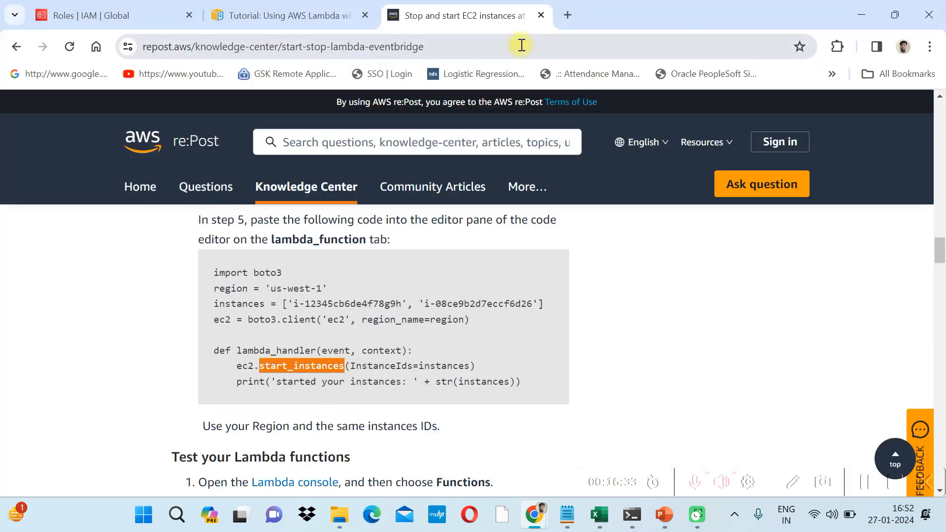
pyautogui.click(503, 334)
pyautogui.scroll(3, 501, 332)
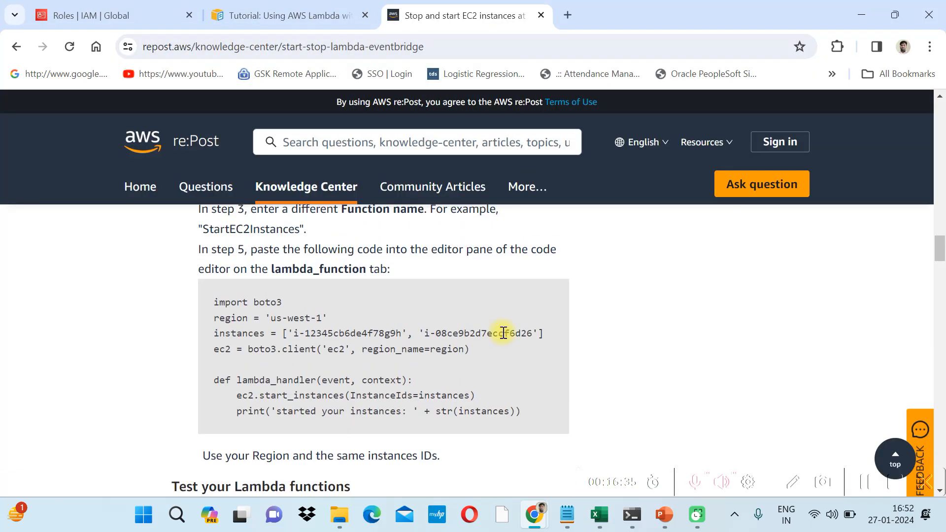
pyautogui.scroll(5, 501, 333)
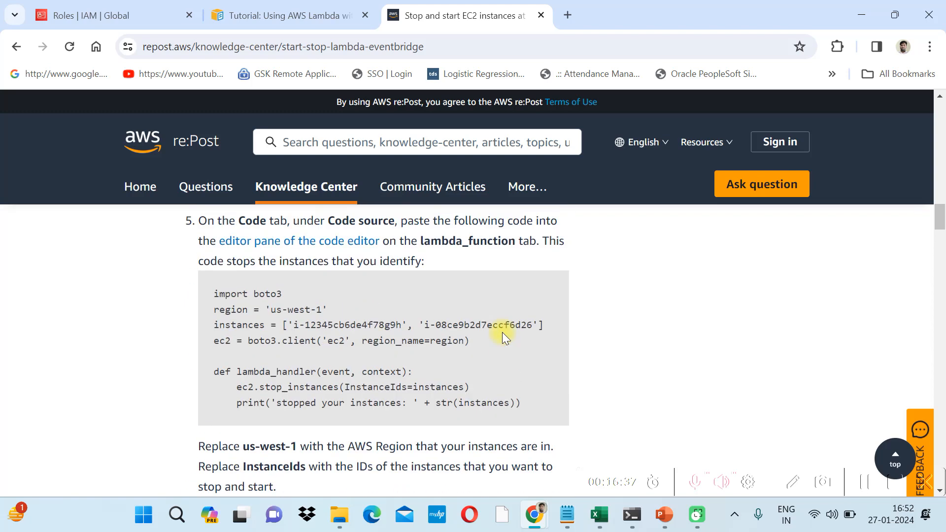
pyautogui.doubleClick(272, 388)
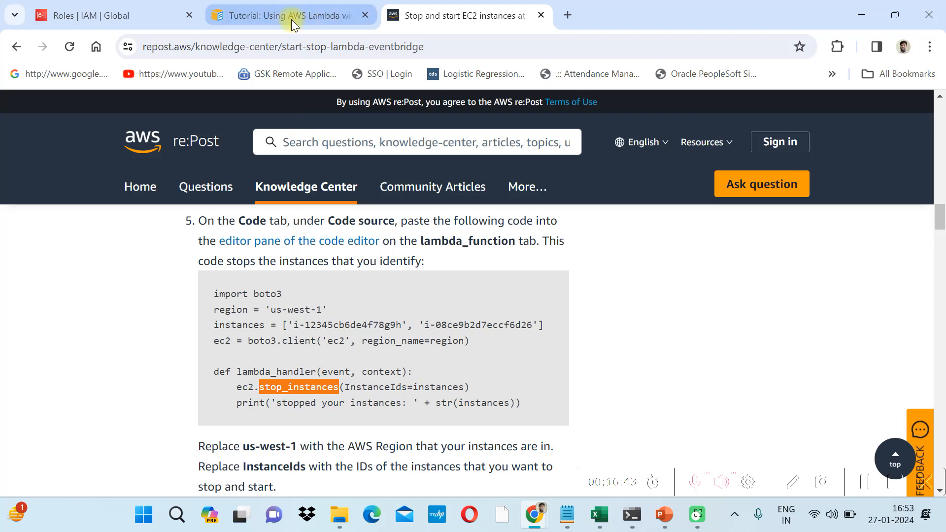
pyautogui.hotkey('alt', 'Tab')
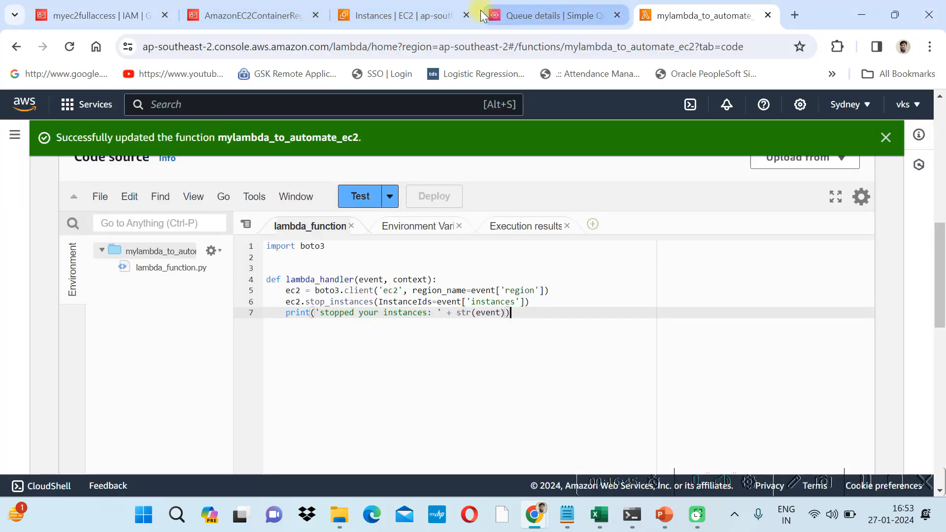
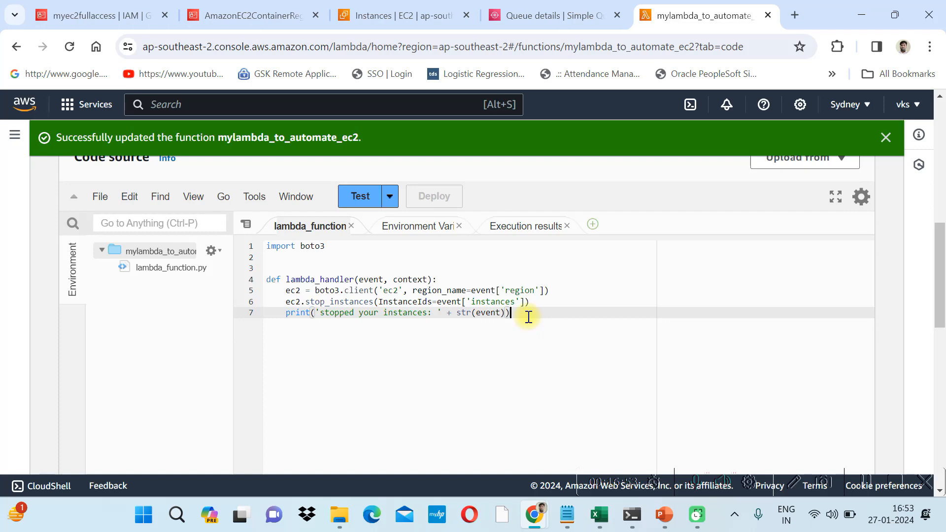
# Check the region and instances keys in the handler, run the function with the mytest1 event, and examine the execution results.
pyautogui.doubleClick(516, 289)
pyautogui.doubleClick(487, 301)
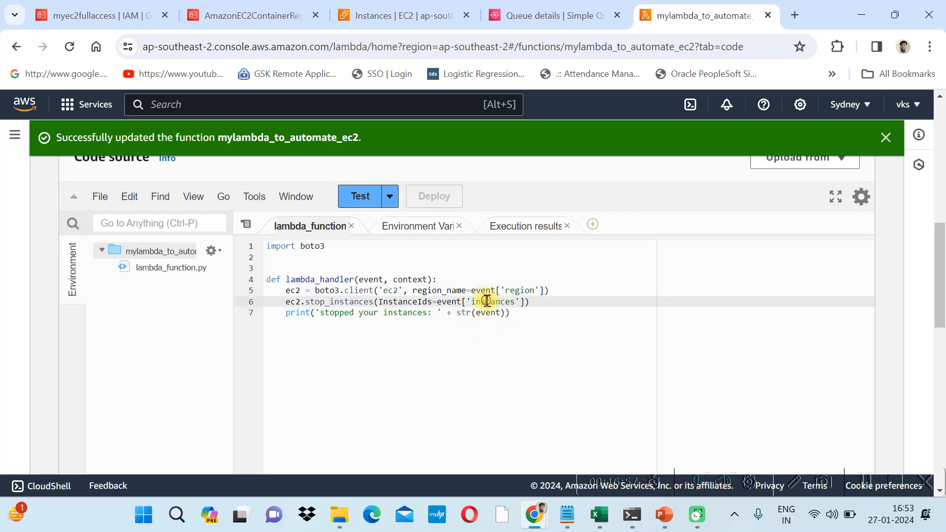
pyautogui.click(373, 202)
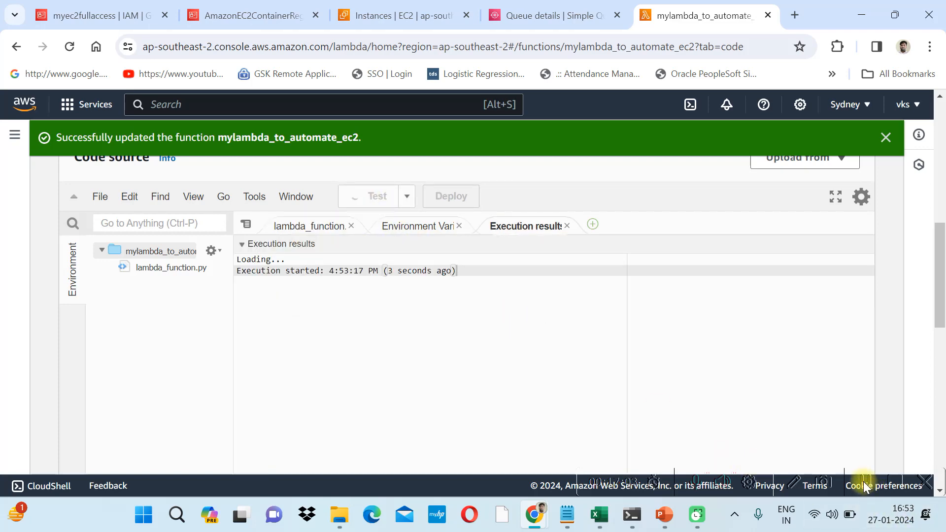
pyautogui.click(294, 227)
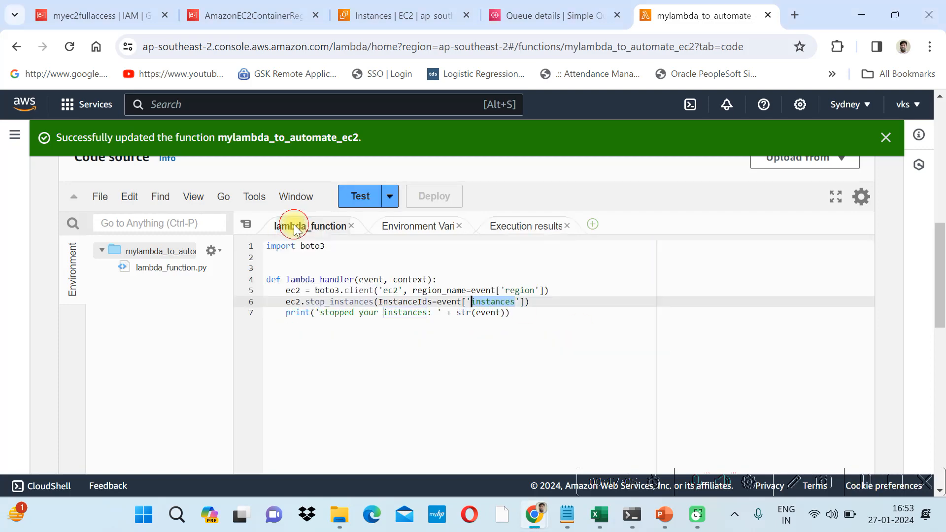
pyautogui.click(363, 196)
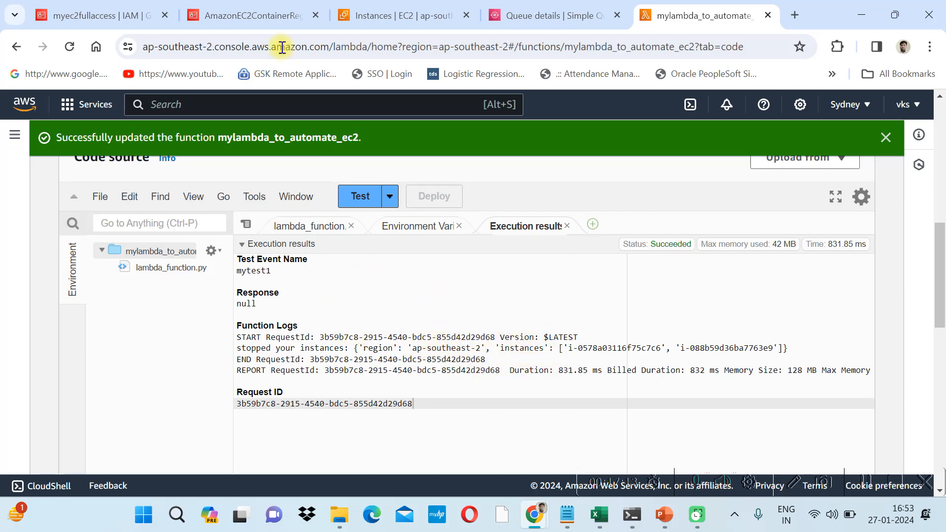
# Refresh the EC2 instances list to check both instances' states, and consult the Steps slide in PowerPoint before returning to the AWS console.
pyautogui.click(372, 14)
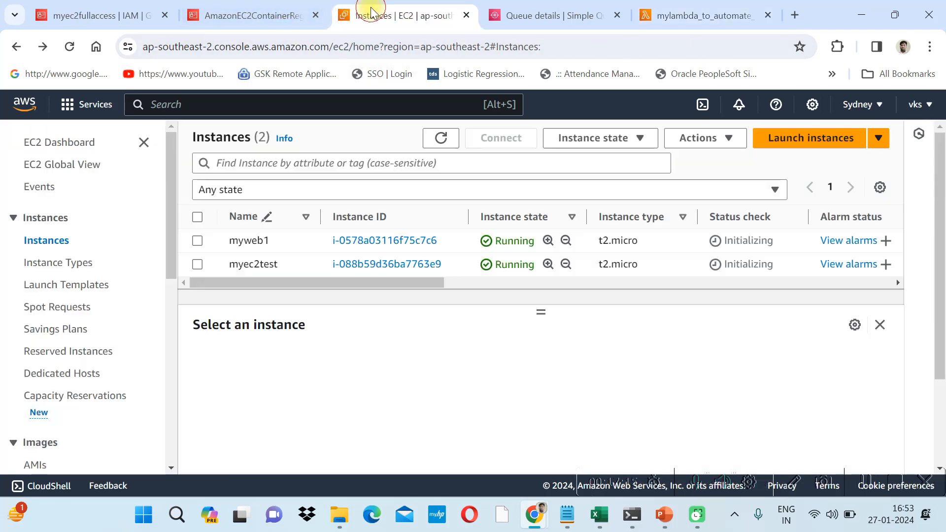
pyautogui.click(443, 140)
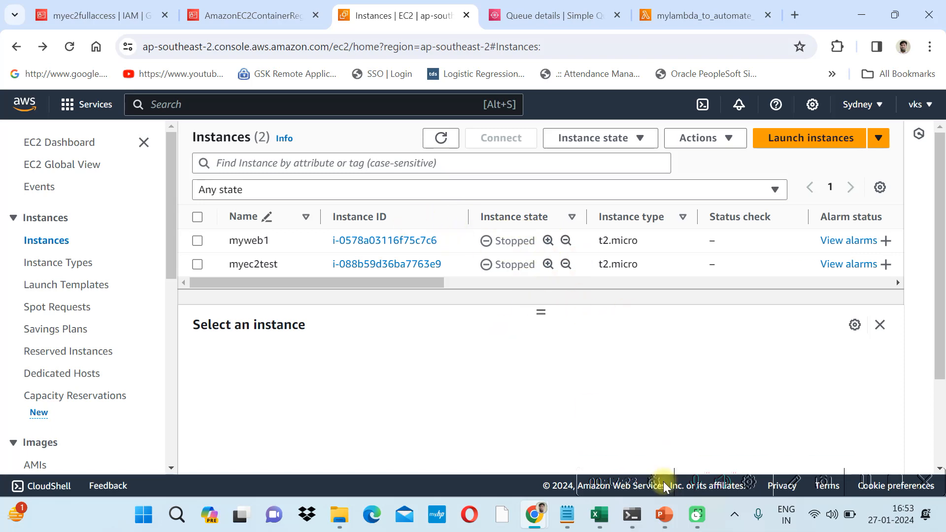
pyautogui.click(665, 515)
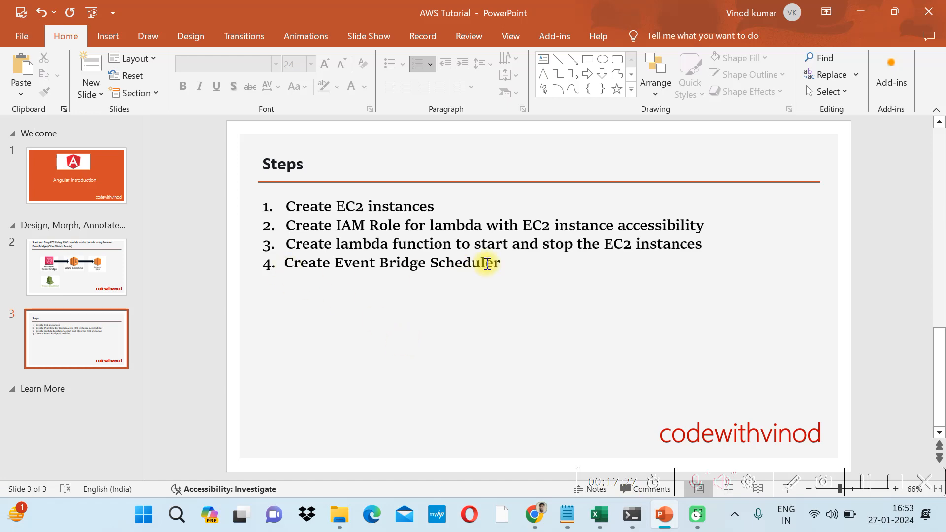
pyautogui.hotkey('alt', 'Tab')
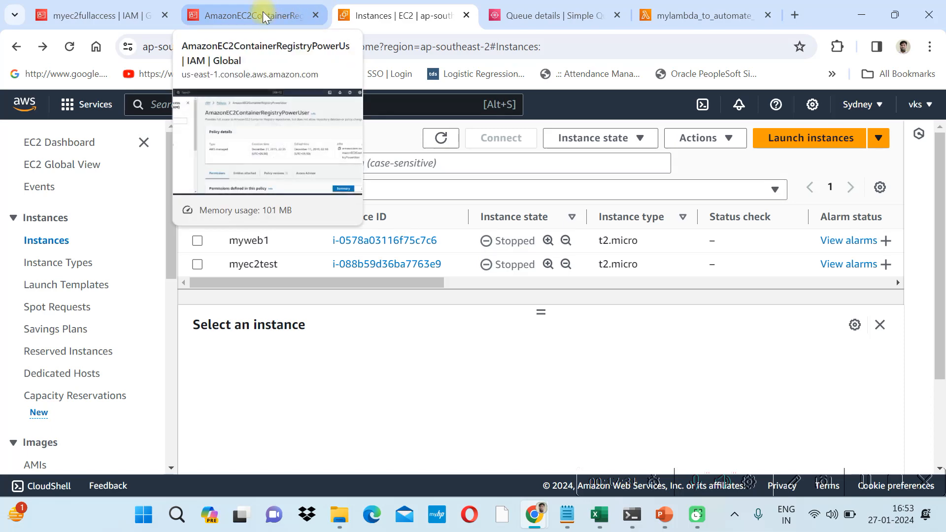
# Find the Amazon EventBridge service from the IAM role page by searching for "event brid" and open it.
pyautogui.click(103, 15)
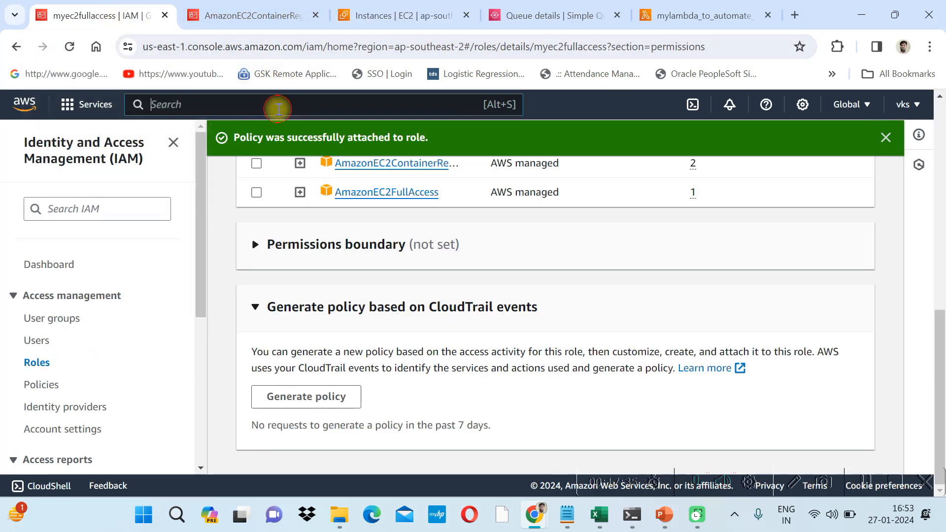
pyautogui.write('even')
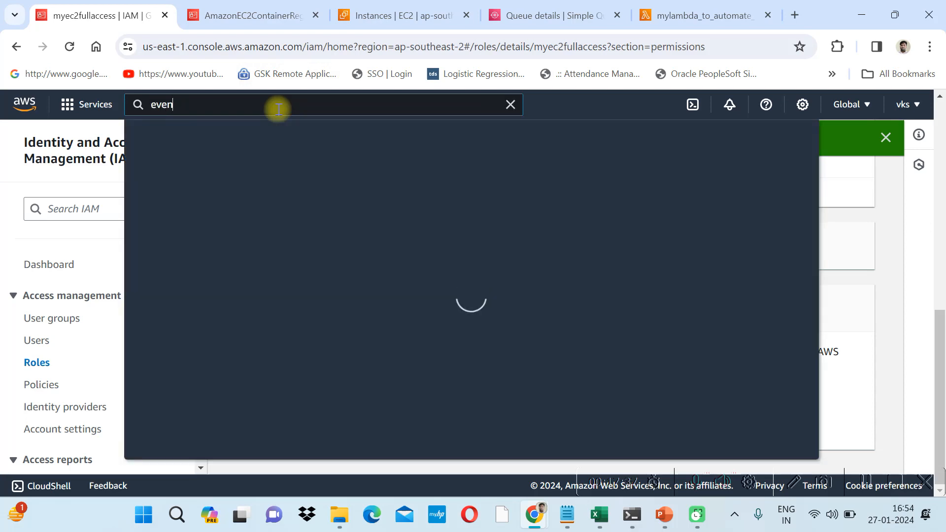
pyautogui.write('t brid')
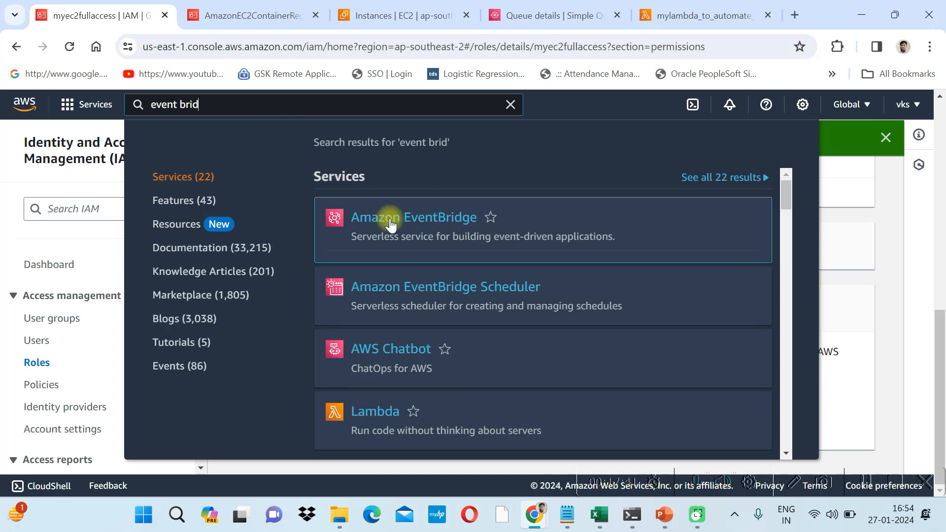
pyautogui.click(392, 218)
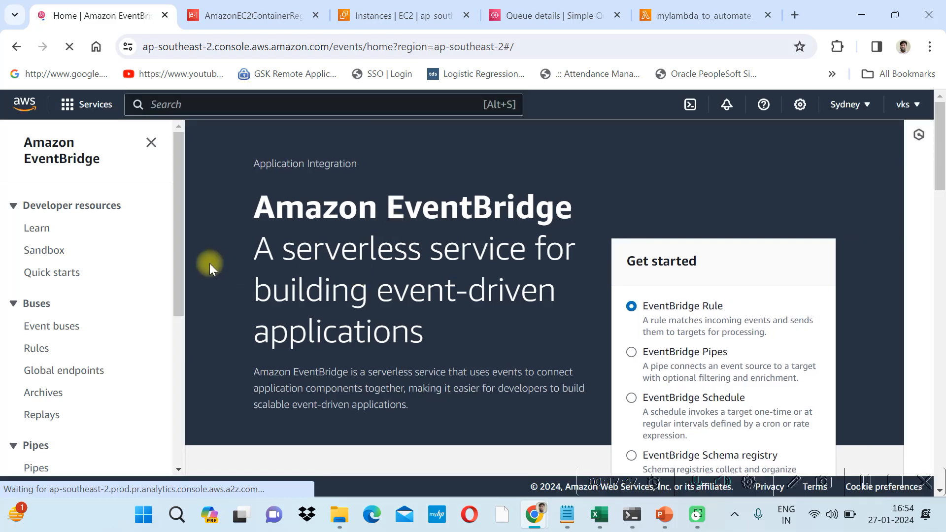
# Open the EventBridge Scheduler's schedules list and start creating a new schedule.
pyautogui.moveTo(173, 264); pyautogui.dragTo(185, 320)
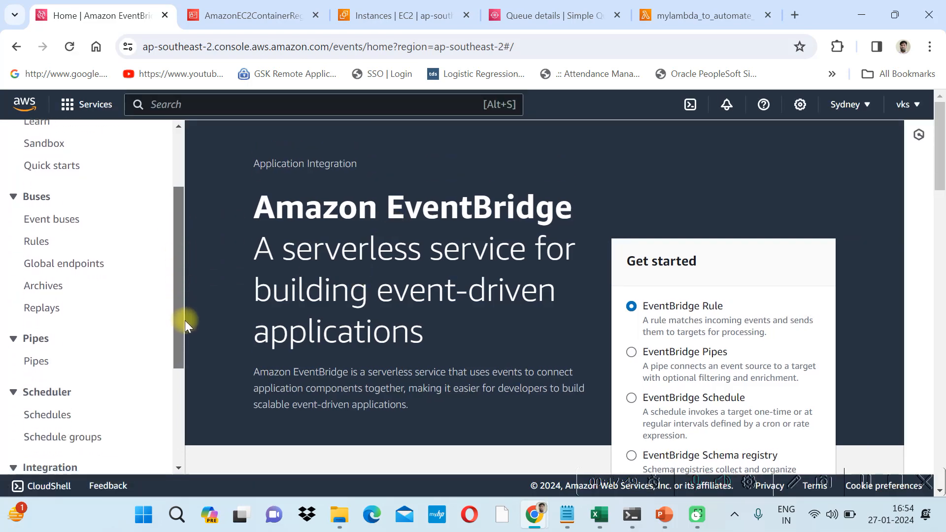
pyautogui.click(39, 242)
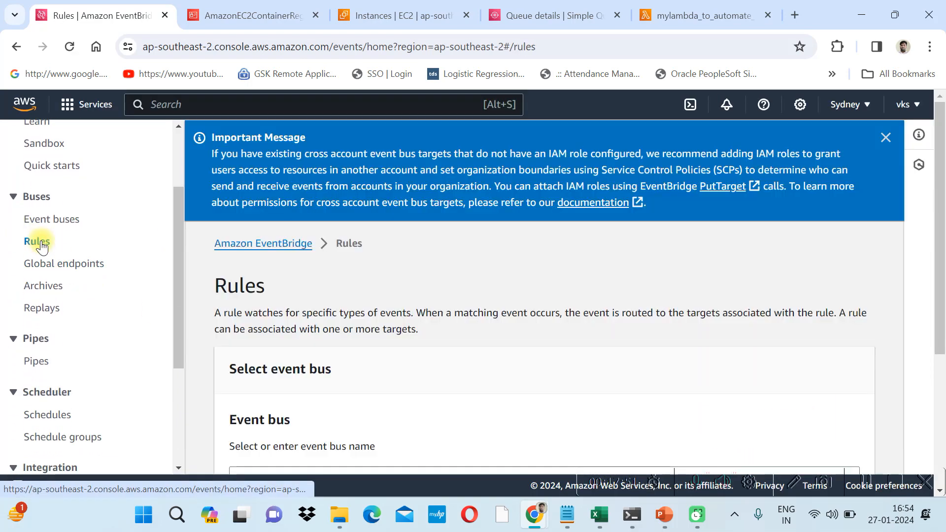
pyautogui.click(48, 417)
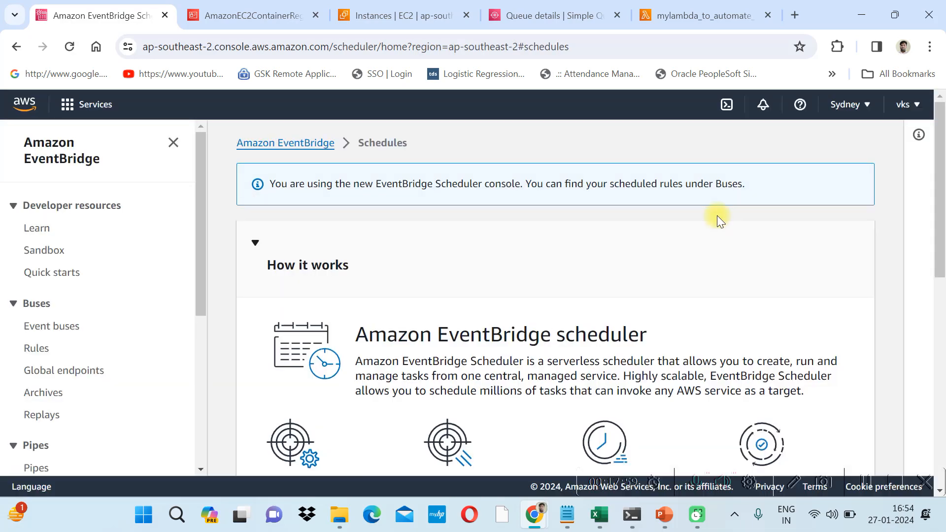
pyautogui.scroll(-9, 797, 306)
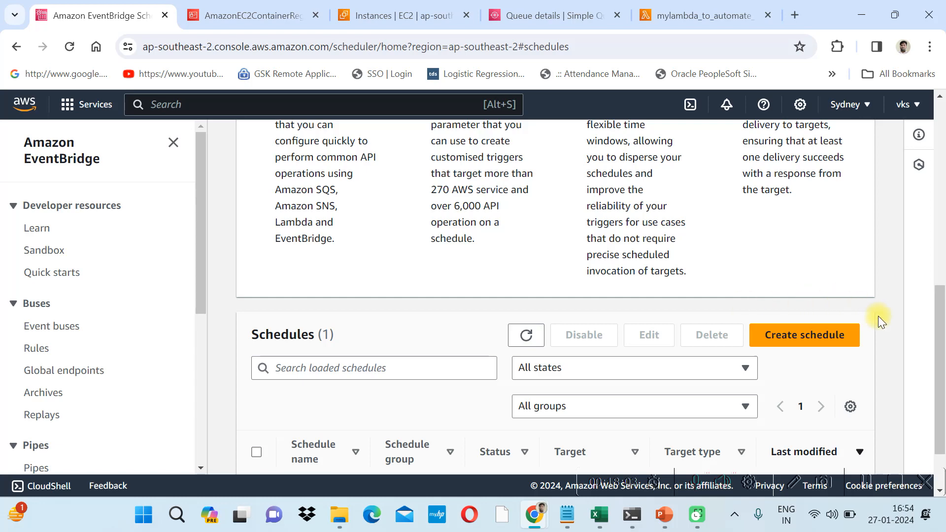
pyautogui.moveTo(944, 327); pyautogui.dragTo(943, 359)
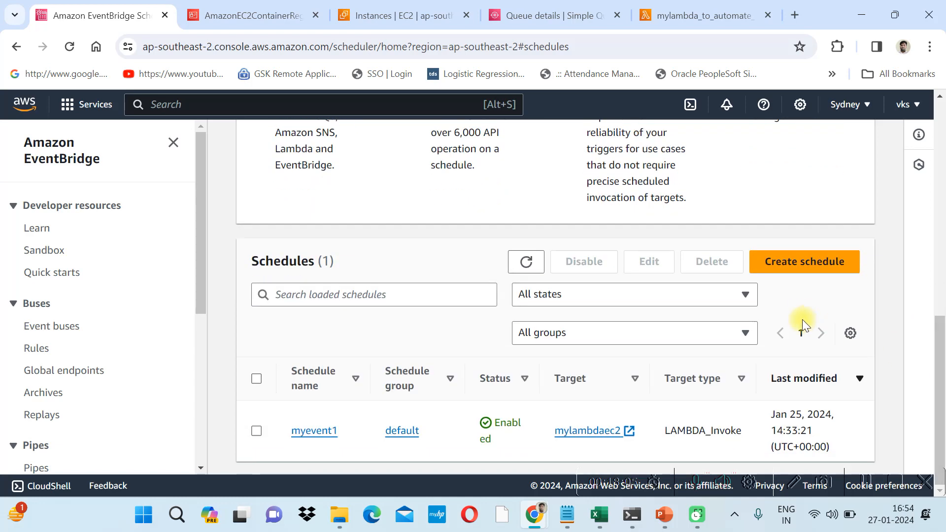
pyautogui.click(813, 263)
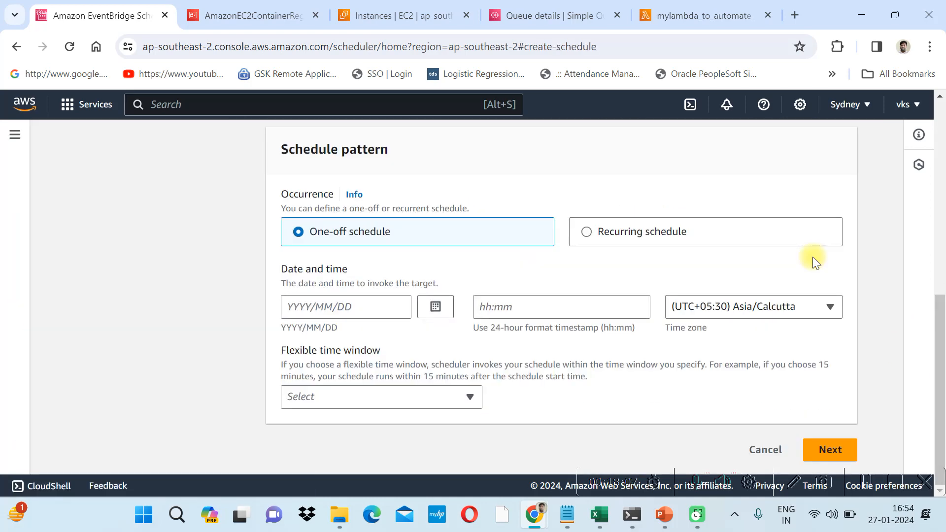
# Set the one-off schedule's invocation date to 2024/01/27 and its time to 16:57.
pyautogui.click(379, 307)
pyautogui.click(423, 310)
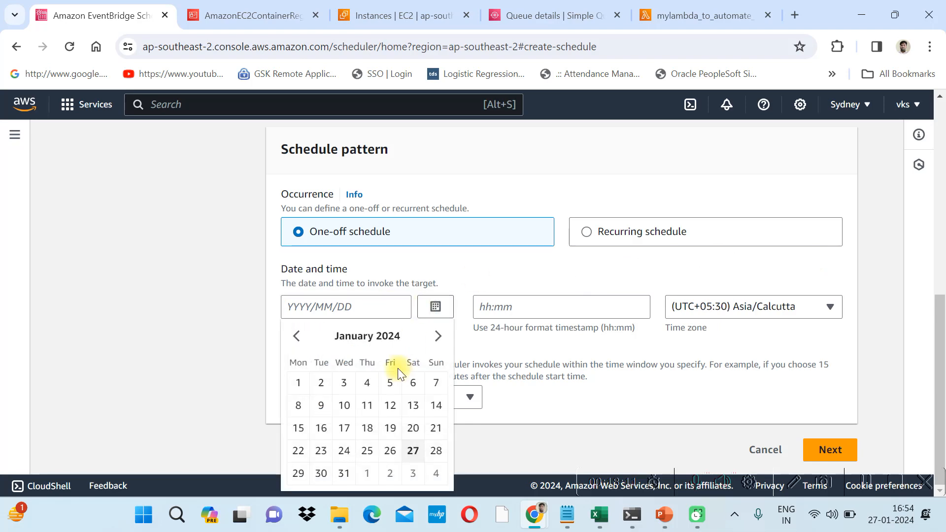
pyautogui.click(413, 451)
pyautogui.click(508, 311)
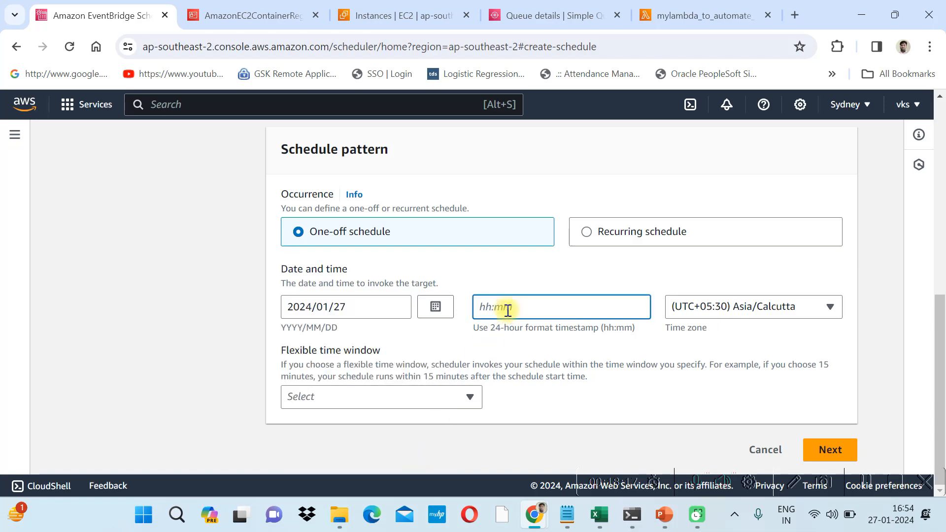
pyautogui.write('1')
pyautogui.press('BackSpace')
pyautogui.press('BackSpace')
pyautogui.press('BackSpace')
pyautogui.press('BackSpace')
pyautogui.press('BackSpace')
# Set the schedule's flexible time window to Off and try to proceed to target selection.
pyautogui.click(427, 397)
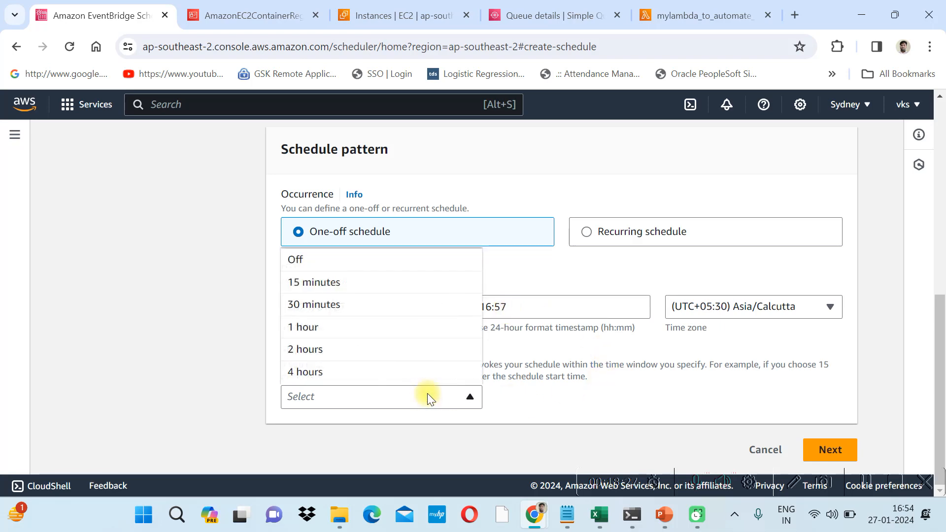
pyautogui.click(351, 269)
pyautogui.click(815, 449)
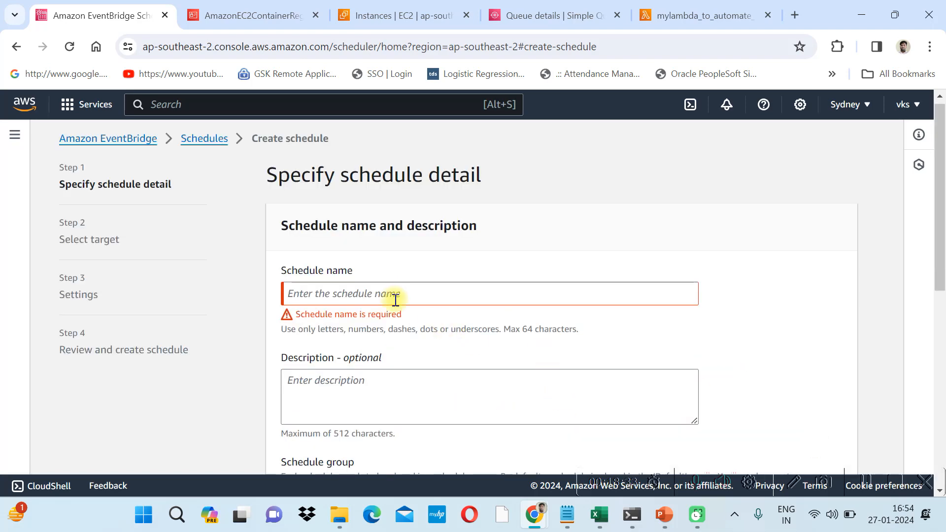
# Name the schedule myec2lambdaschedule, enter test as its description, and proceed to target selection.
pyautogui.click(358, 295)
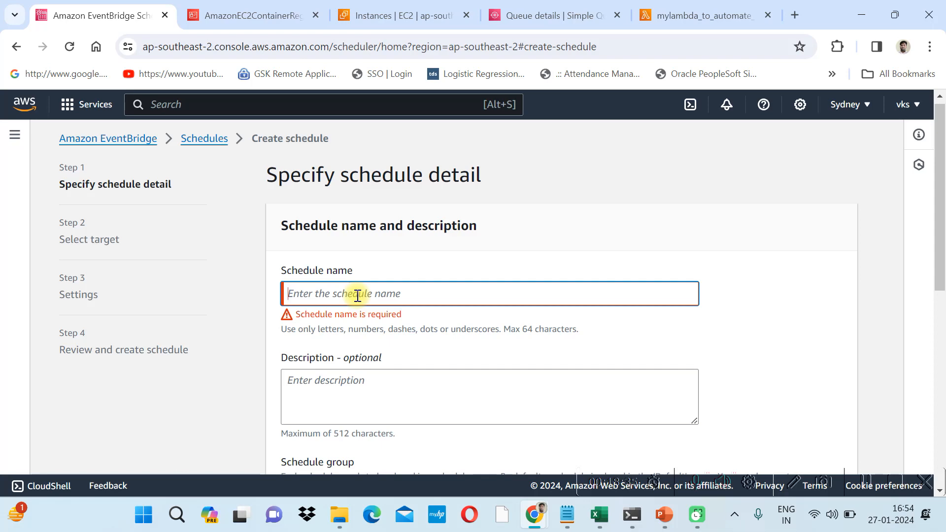
pyautogui.write('myec2lambdaschedula')
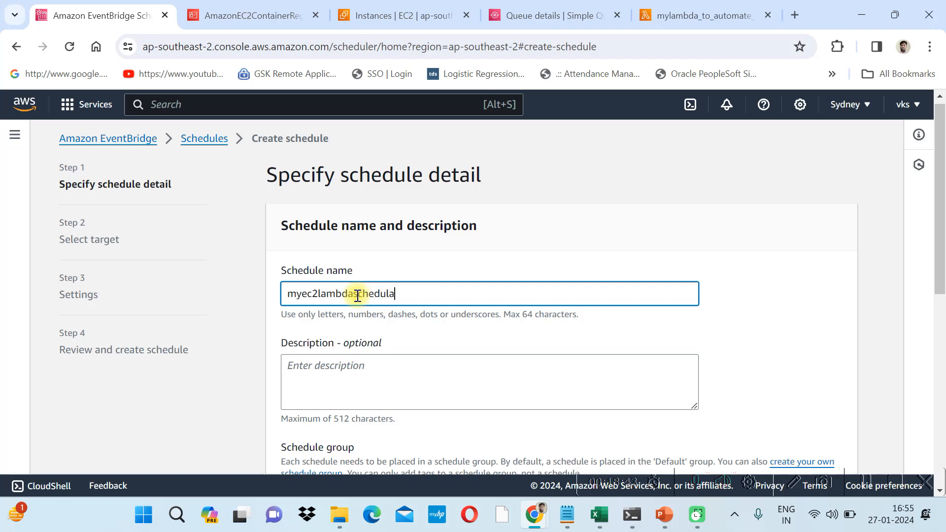
pyautogui.press('BackSpace')
pyautogui.press('BackSpace')
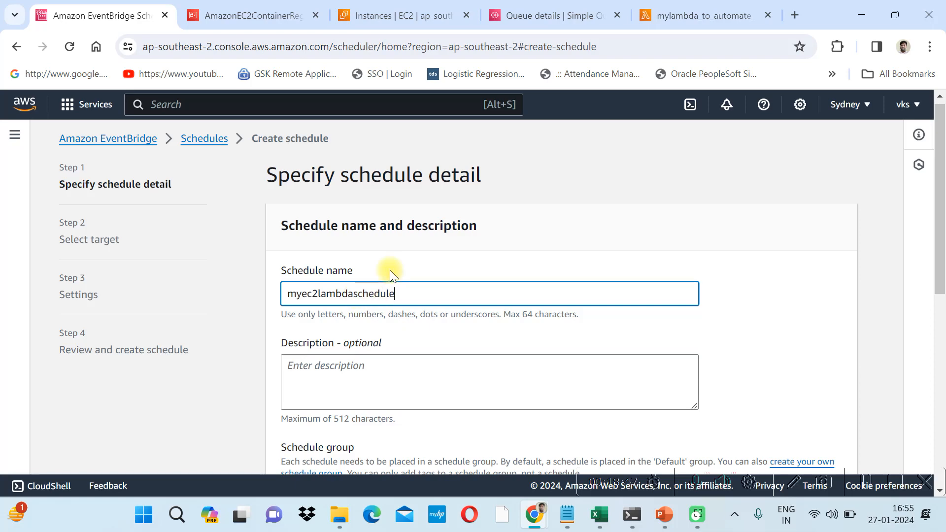
pyautogui.click(446, 393)
pyautogui.write('test')
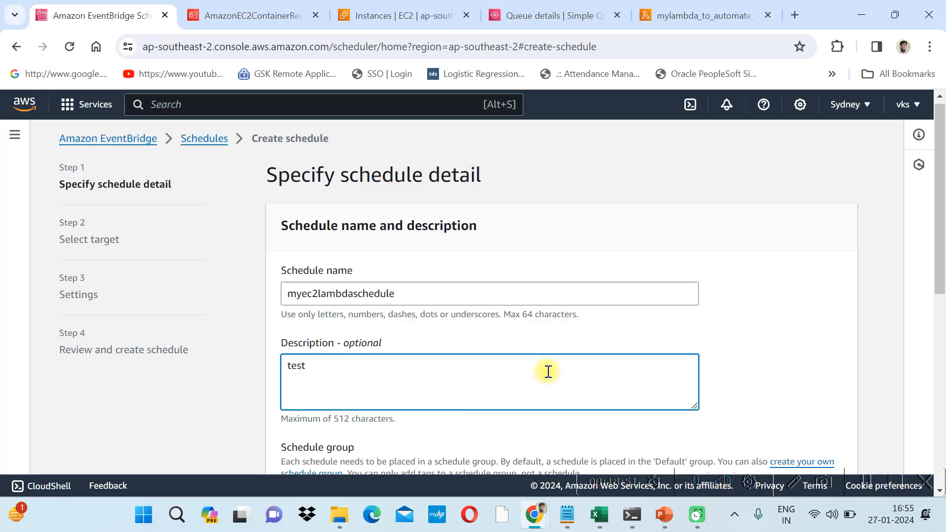
pyautogui.scroll(-1, 942, 256)
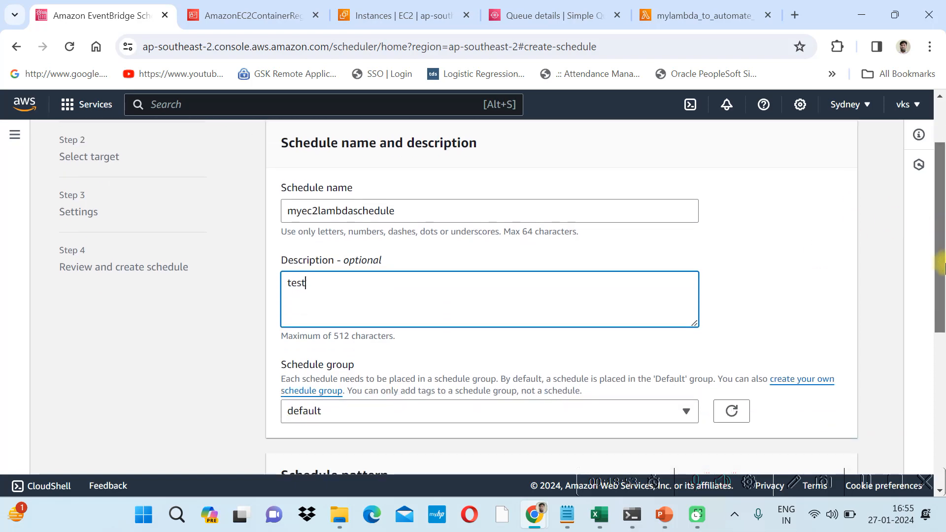
pyautogui.scroll(-3, 941, 266)
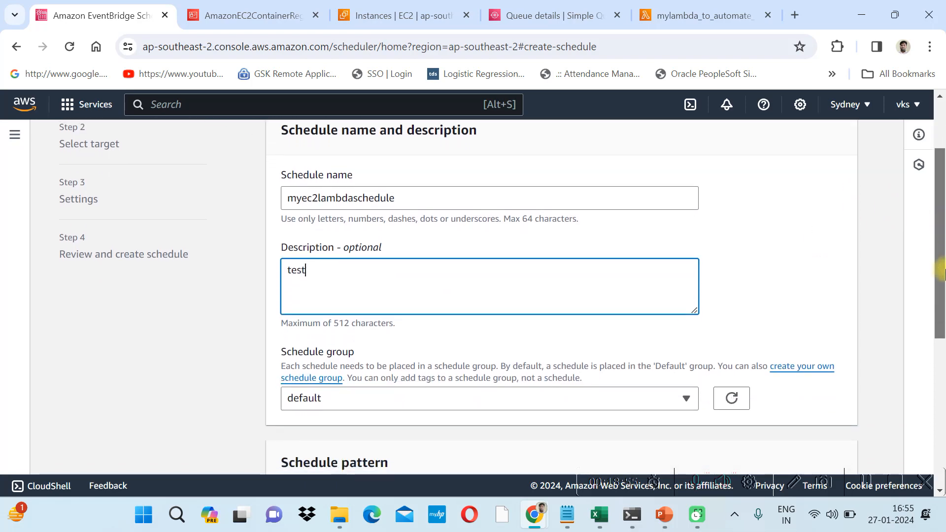
pyautogui.click(514, 265)
pyautogui.click(757, 349)
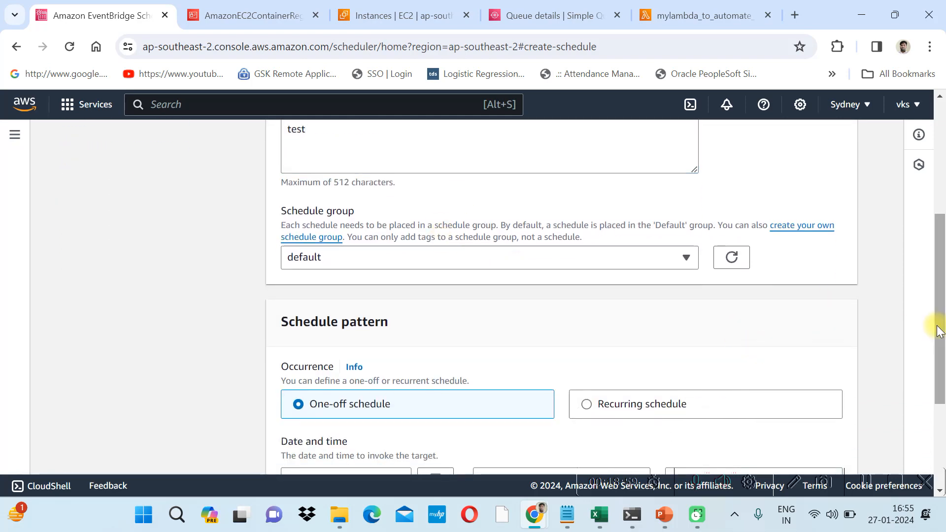
pyautogui.moveTo(940, 327); pyautogui.dragTo(942, 419)
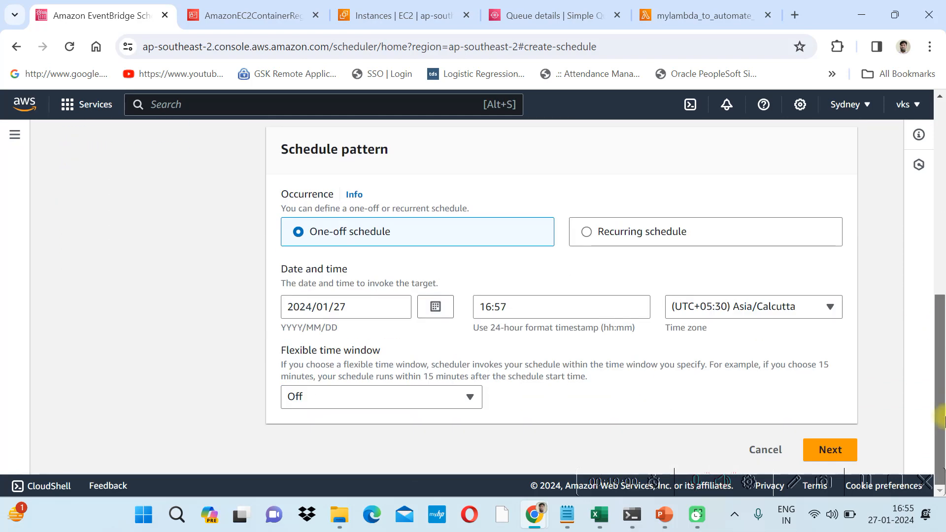
pyautogui.click(824, 449)
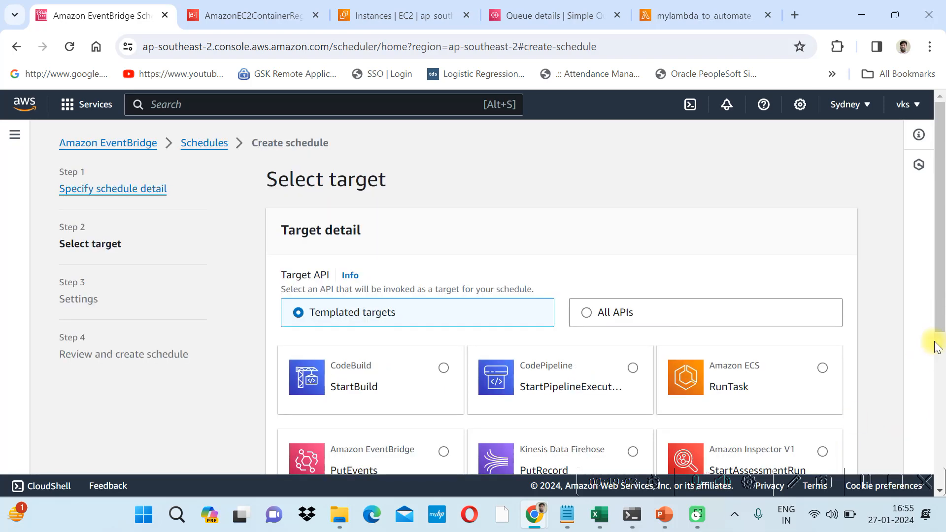
# Choose AWS Lambda Invoke as the schedule's target and select the mylambda_to_automate_ec2 function.
pyautogui.scroll(-4, 942, 313)
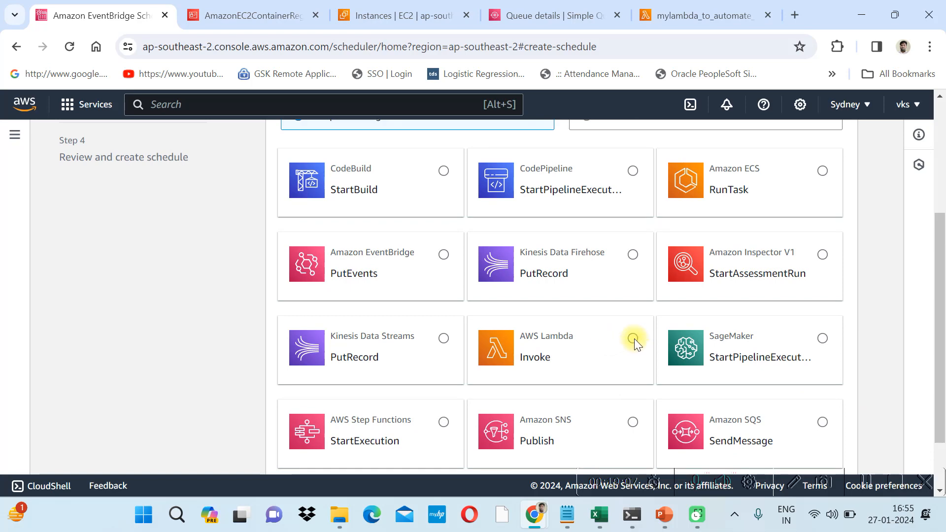
pyautogui.click(633, 338)
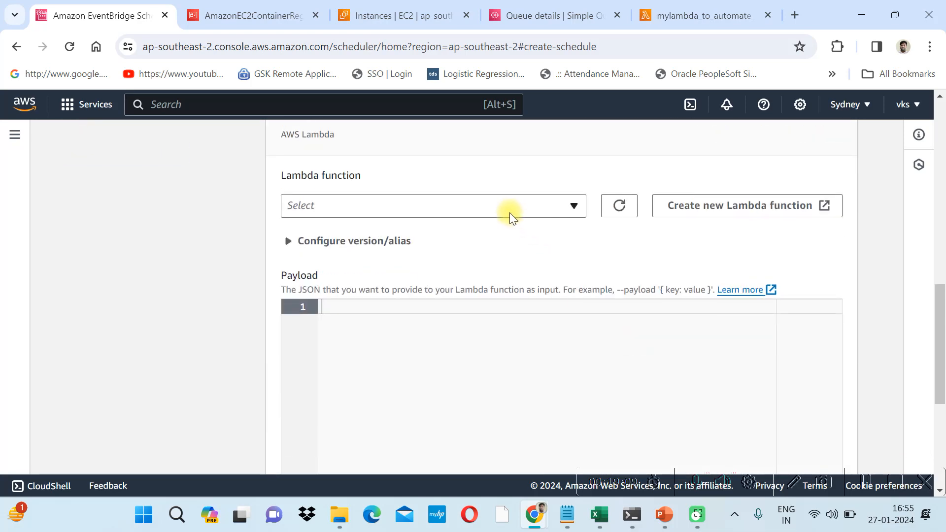
pyautogui.click(510, 212)
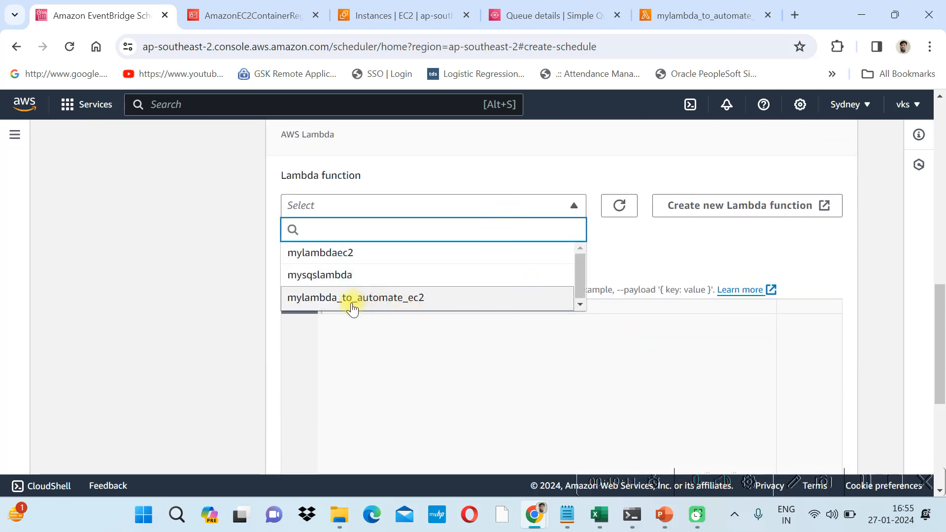
pyautogui.click(323, 299)
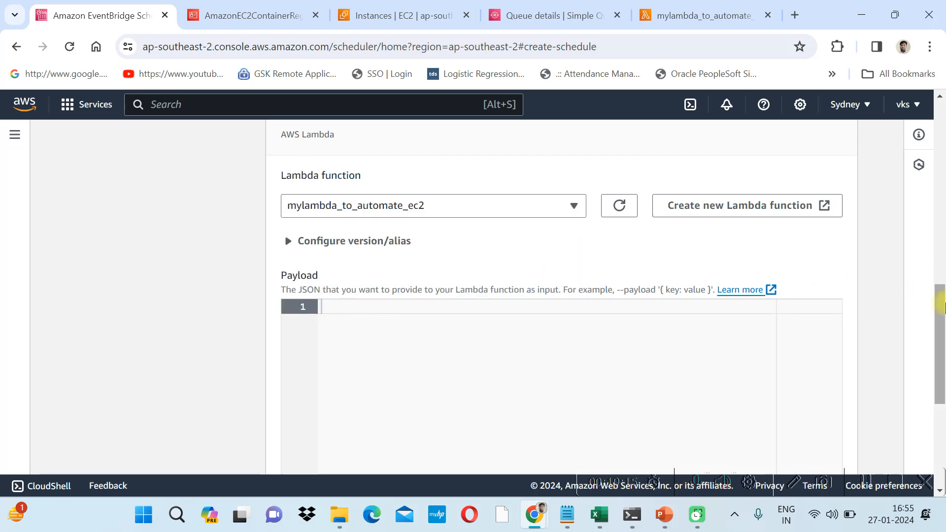
# Copy the full event JSON from the saved mytest1 test event of the mylambda_to_automate_ec2 function.
pyautogui.moveTo(942, 309)
pyautogui.mouseDown()
pyautogui.moveTo(943, 363)
pyautogui.moveTo(942, 323)
pyautogui.mouseUp()
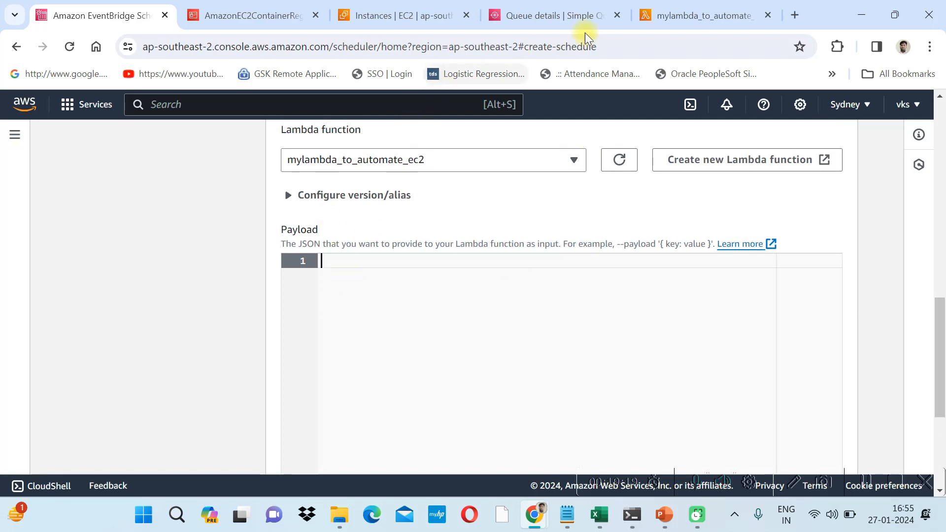
pyautogui.click(680, 8)
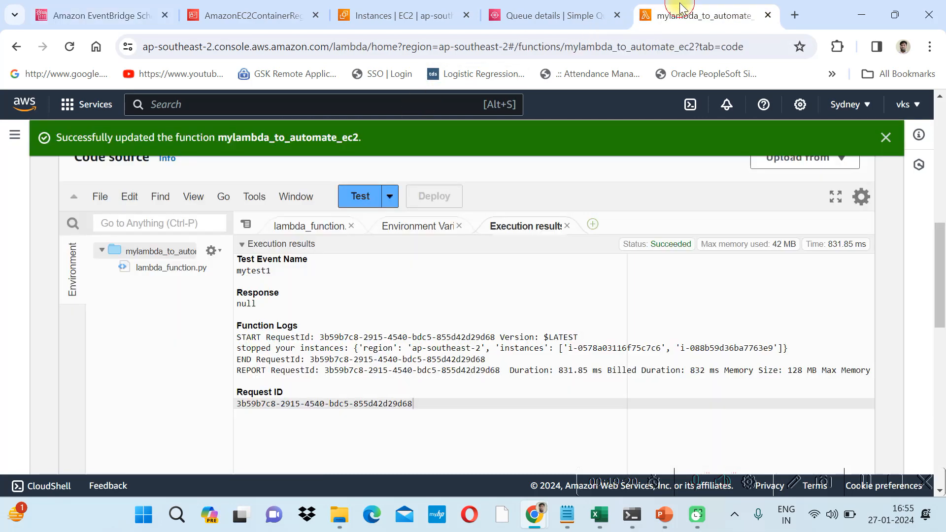
pyautogui.click(418, 229)
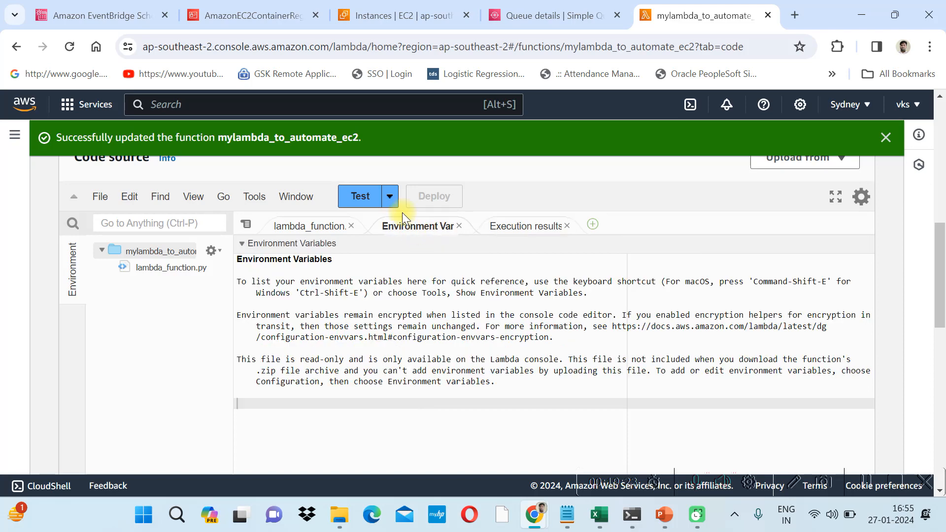
pyautogui.click(390, 196)
pyautogui.click(388, 222)
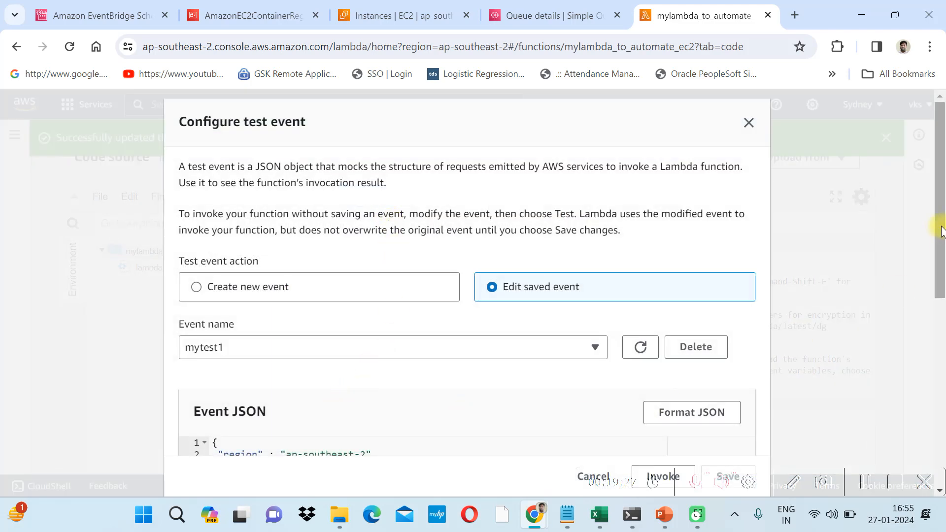
pyautogui.moveTo(940, 239); pyautogui.dragTo(920, 355)
pyautogui.click(538, 266)
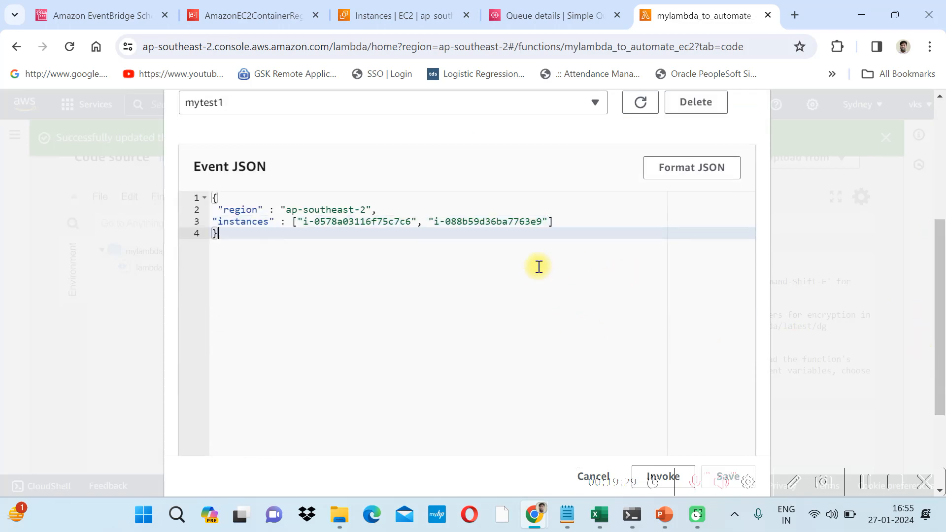
pyautogui.hotkey('ctrl', 'a')
pyautogui.hotkey('ctrl', 'c')
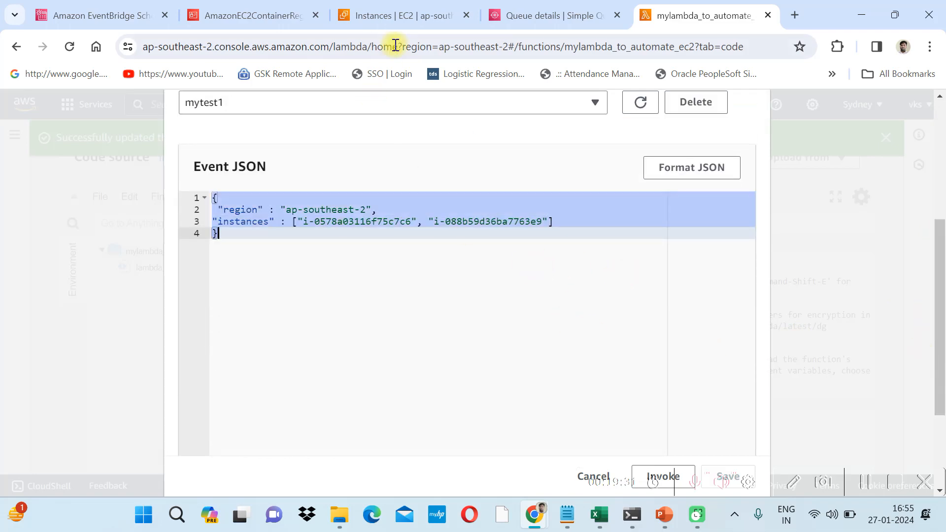
# Paste the copied region and instances JSON as the schedule's Lambda payload and proceed to the optional settings.
pyautogui.click(102, 19)
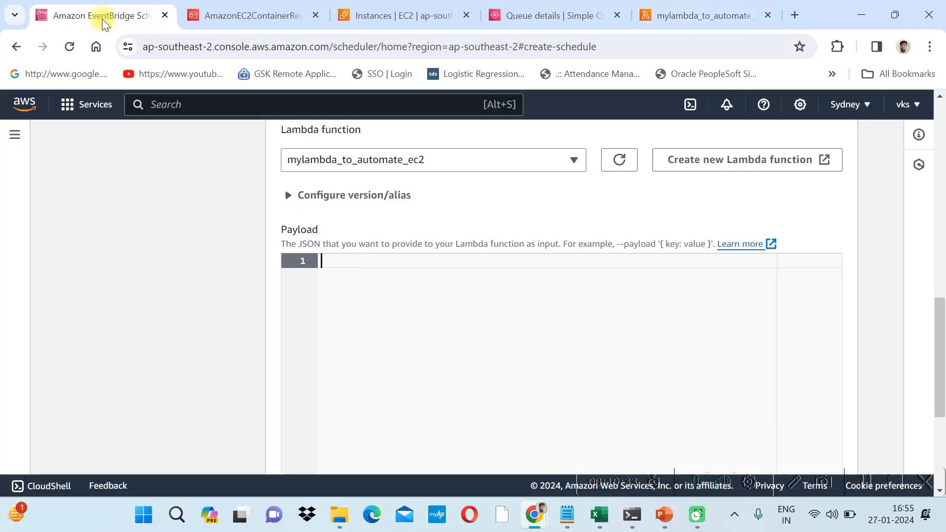
pyautogui.click(335, 271)
pyautogui.hotkey('ctrl', 'v')
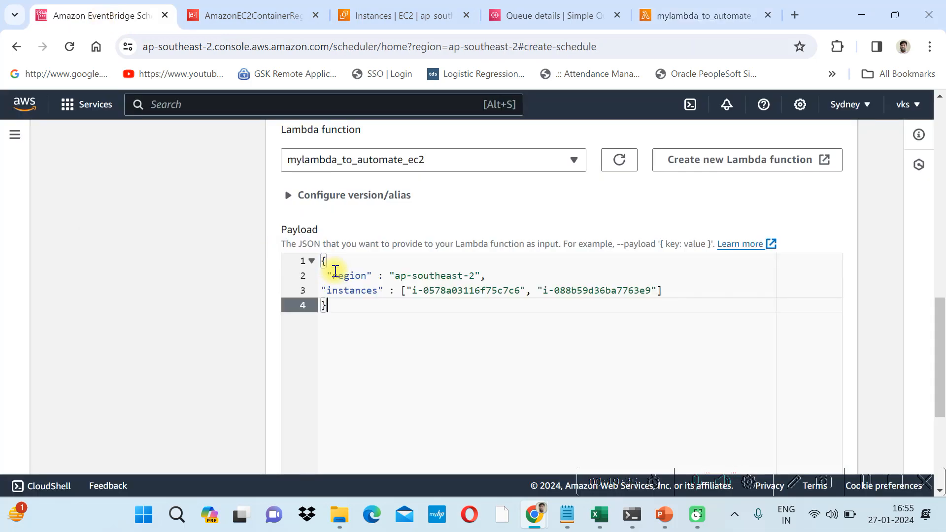
pyautogui.scroll(-5, 942, 318)
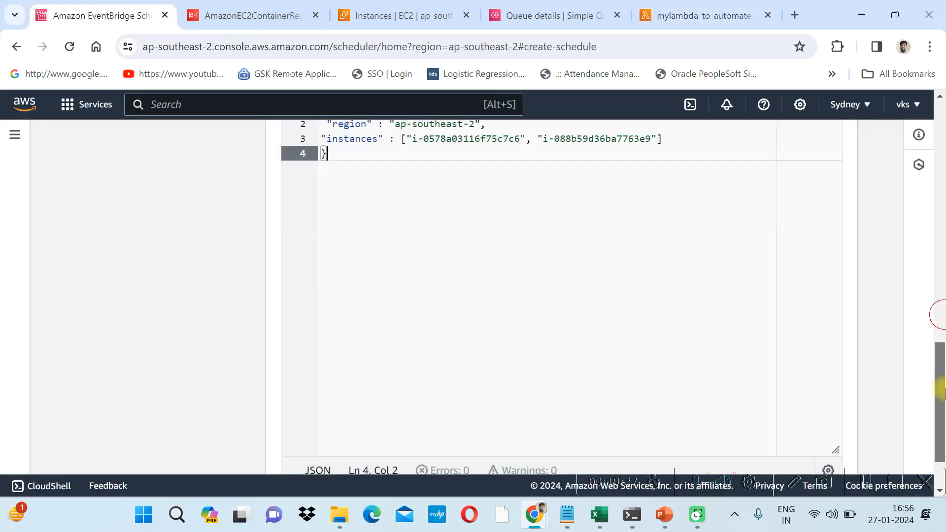
pyautogui.click(828, 451)
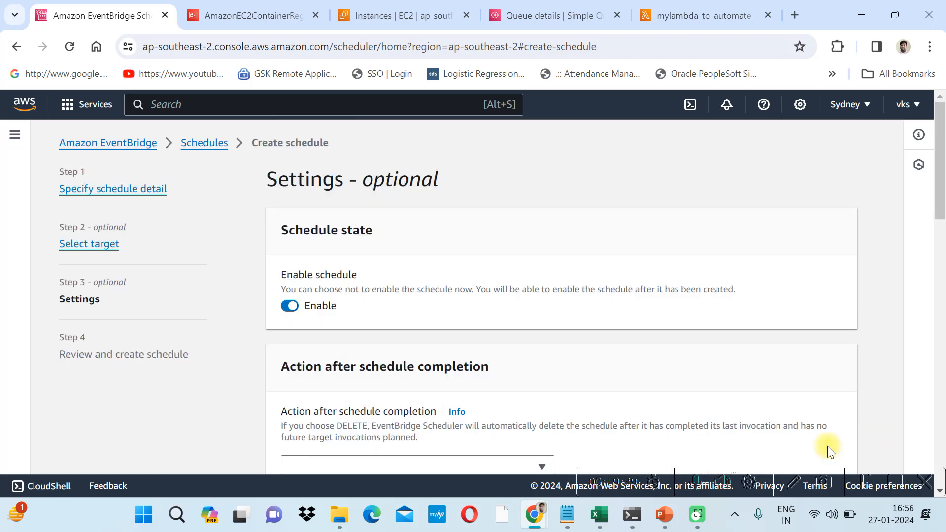
# Accept the default settings with a new execution role for the schedule, and create the schedule from the review page.
pyautogui.moveTo(940, 197); pyautogui.dragTo(941, 470)
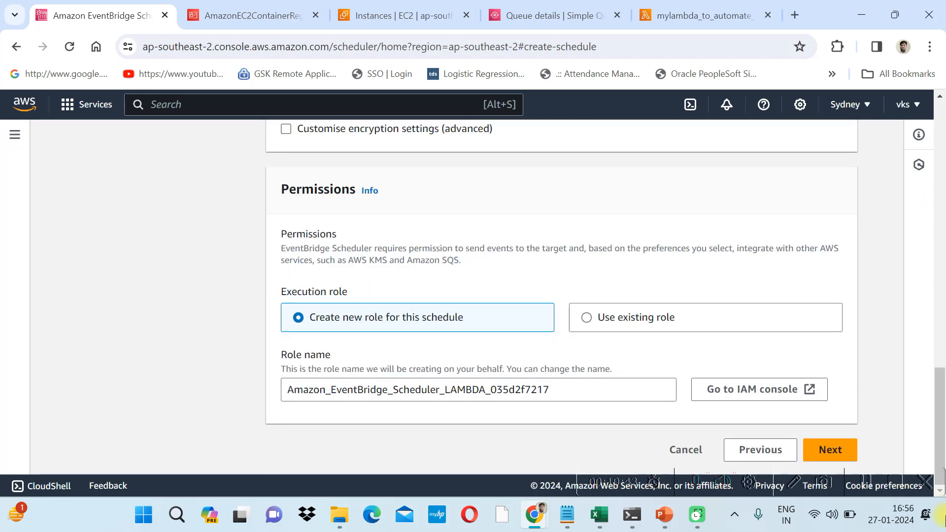
pyautogui.click(844, 460)
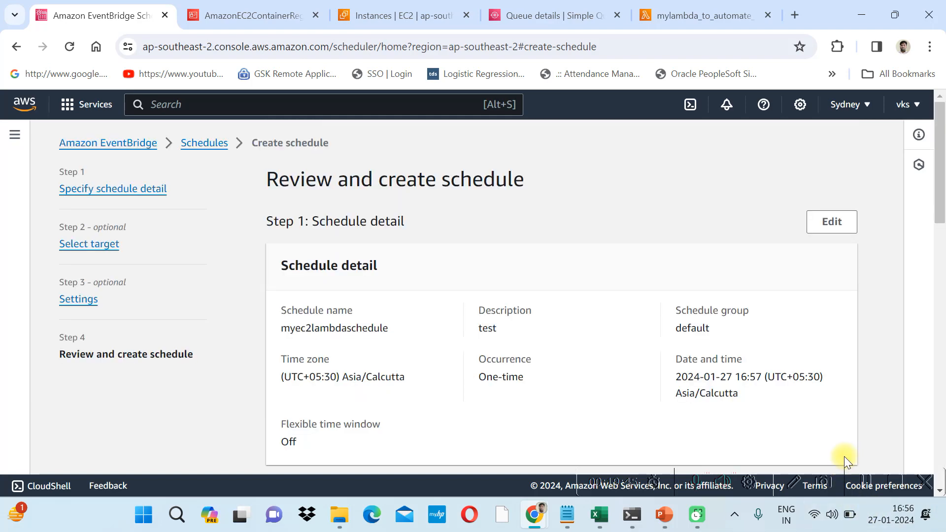
pyautogui.moveTo(942, 182); pyautogui.dragTo(939, 448)
pyautogui.click(804, 451)
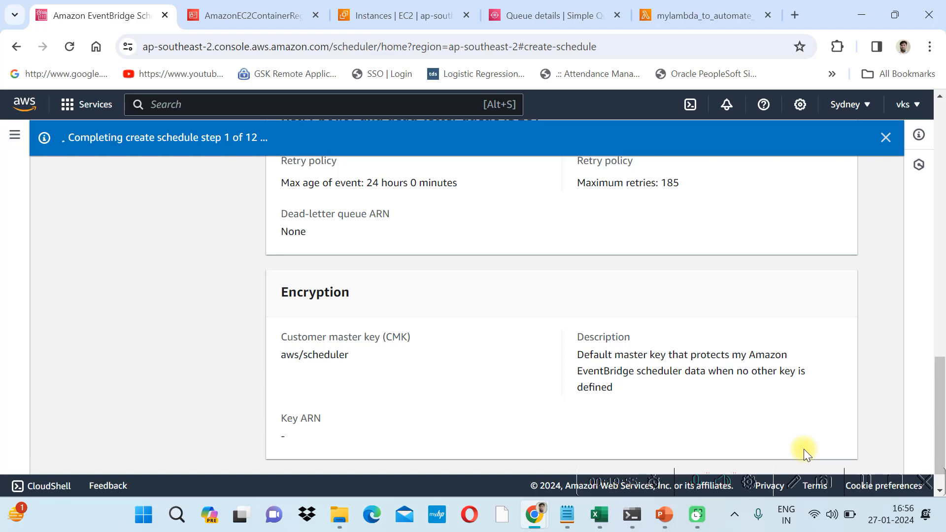
# Close the Lambda function's test event configuration and bring up the lambda_function code.
pyautogui.click(706, 15)
pyautogui.click(472, 277)
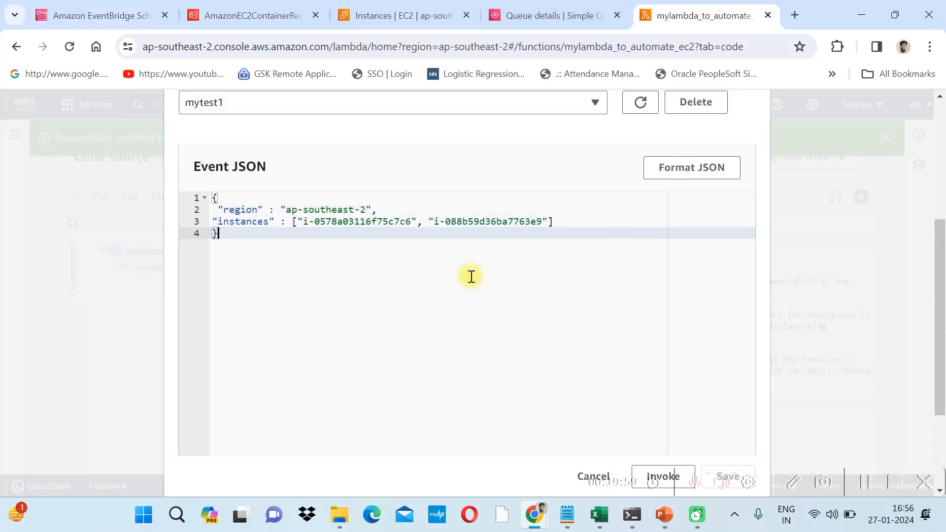
pyautogui.click(839, 195)
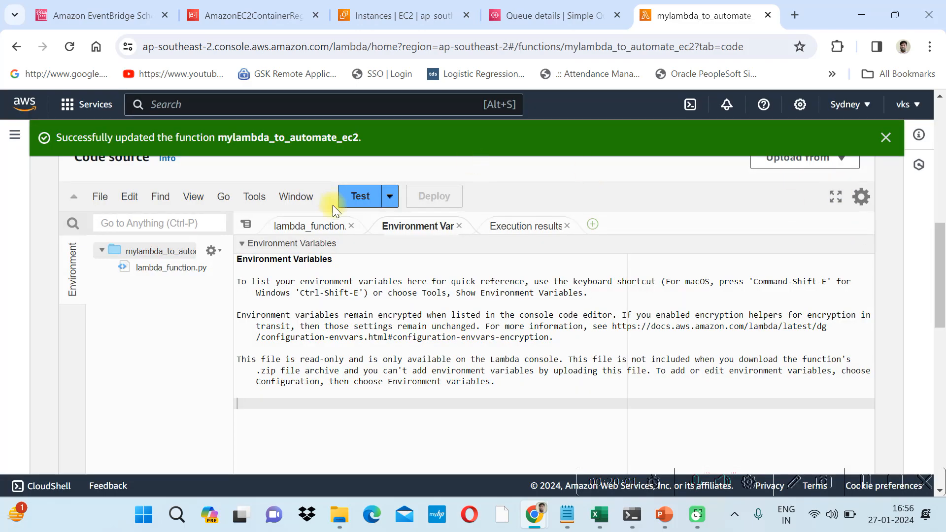
pyautogui.click(310, 226)
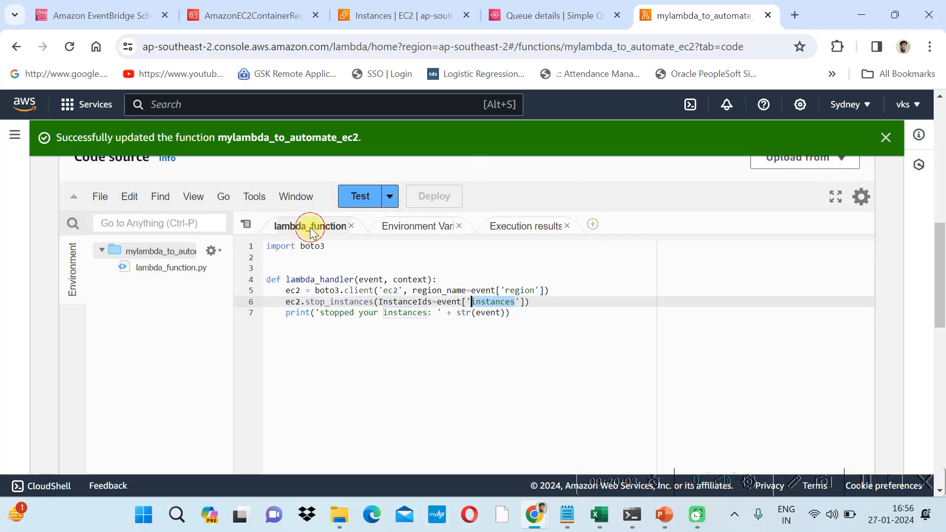
pyautogui.click(413, 339)
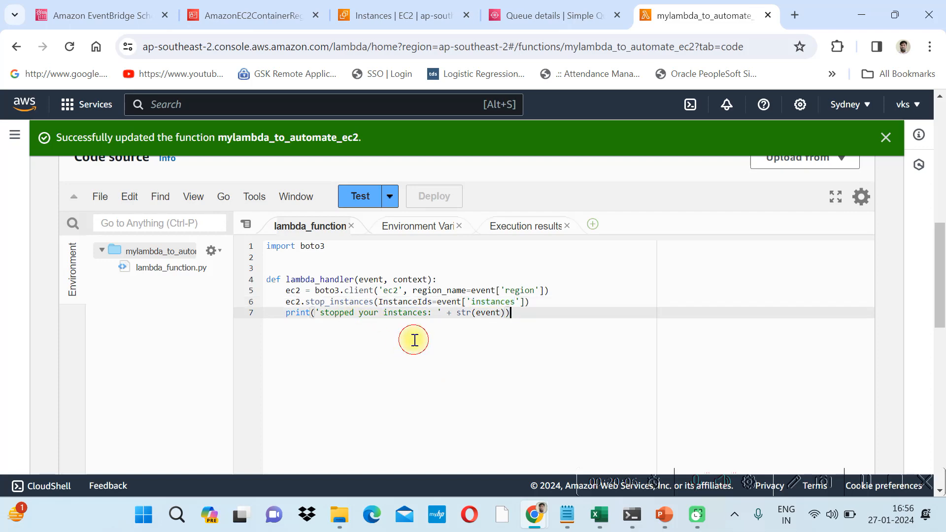
# Change the stop_instances call in the lambda_handler function to start_instances and deploy the code.
pyautogui.click(325, 302)
pyautogui.press('BackSpace')
pyautogui.press('BackSpace')
pyautogui.press('BackSpace')
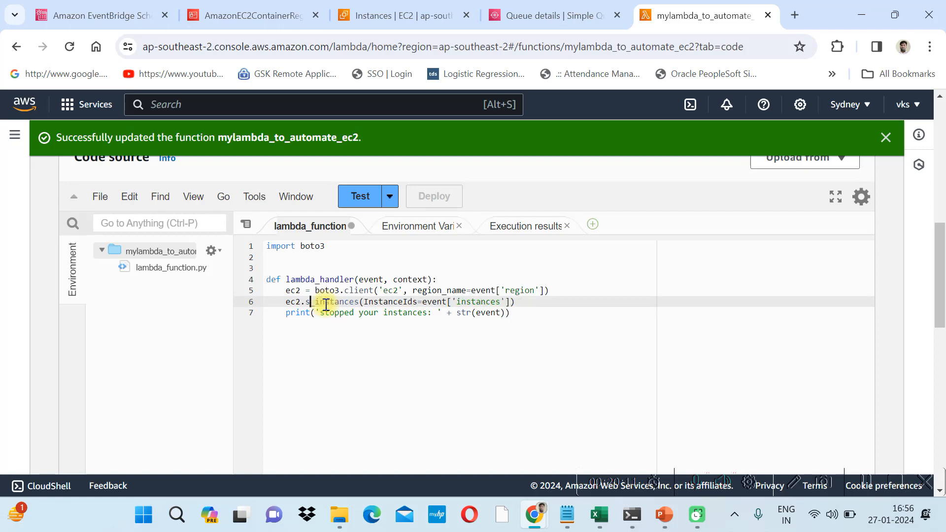
pyautogui.write('t')
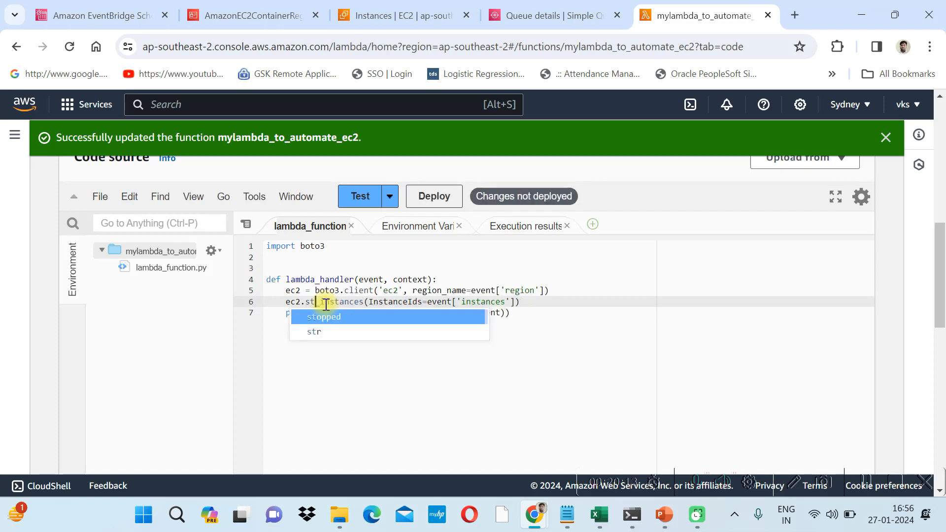
pyautogui.write('art')
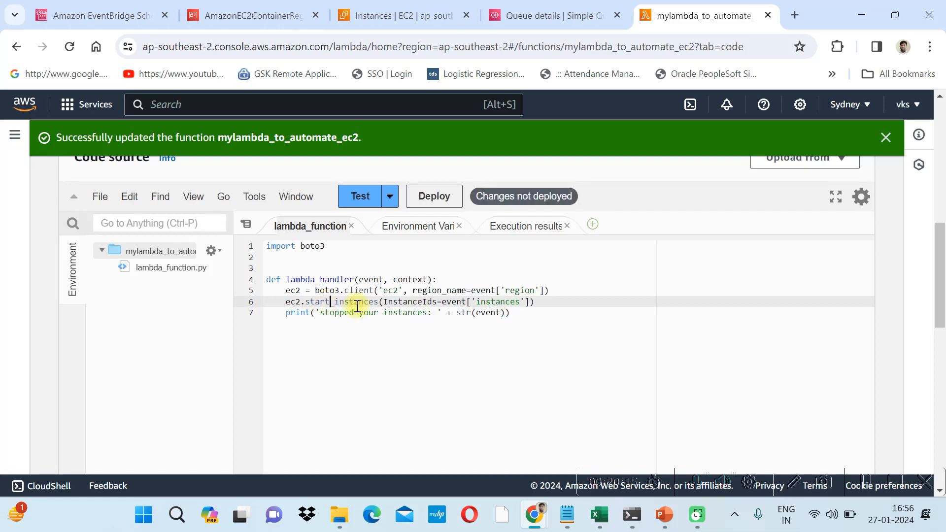
pyautogui.click(433, 199)
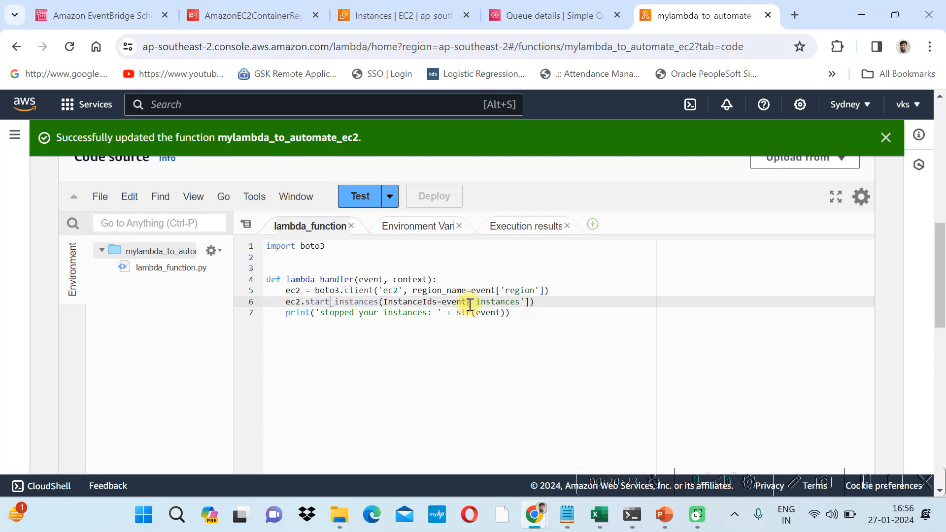
pyautogui.click(400, 373)
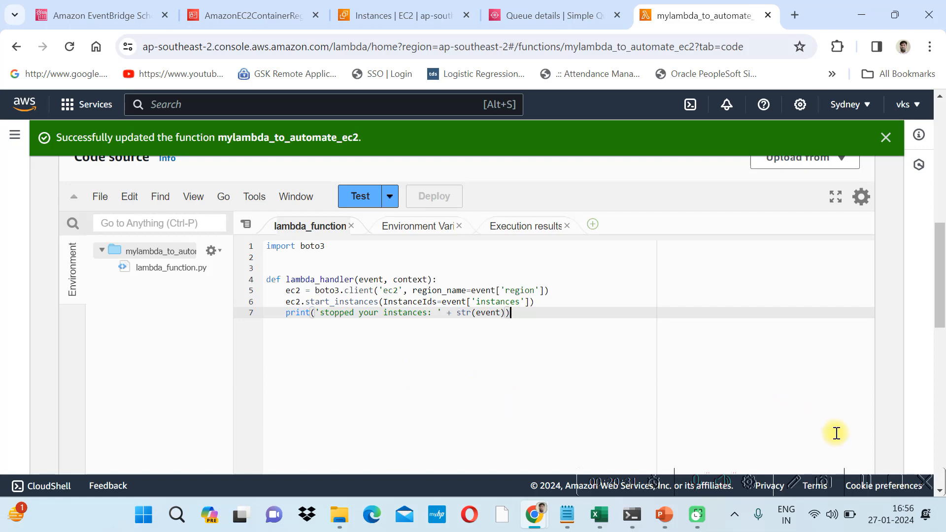
# Review the details of myec2lambdaschedule, including its status and one-off invocation time.
pyautogui.click(79, 9)
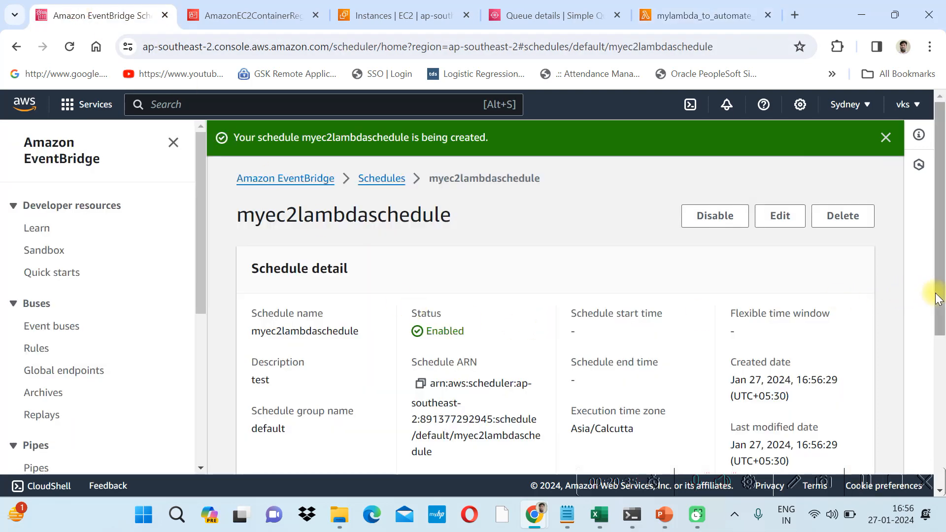
pyautogui.moveTo(941, 298); pyautogui.dragTo(941, 357)
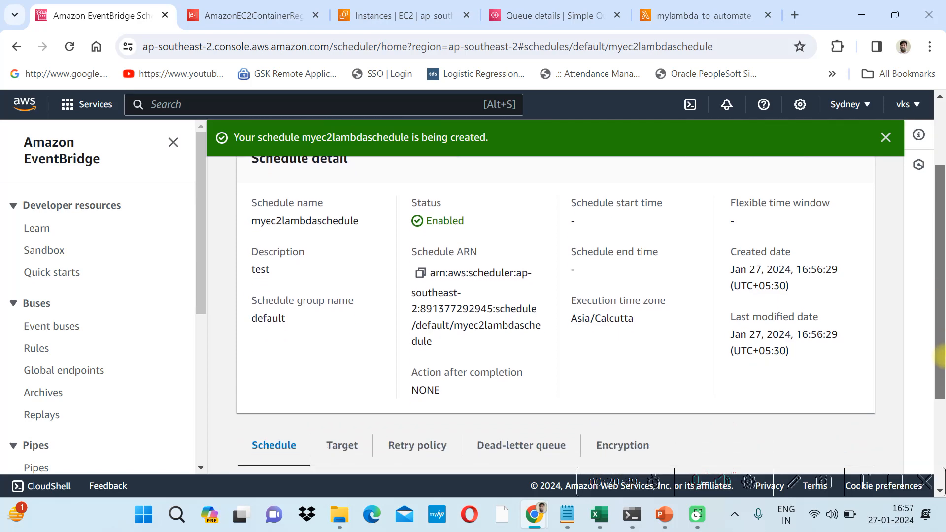
pyautogui.moveTo(941, 359); pyautogui.dragTo(942, 451)
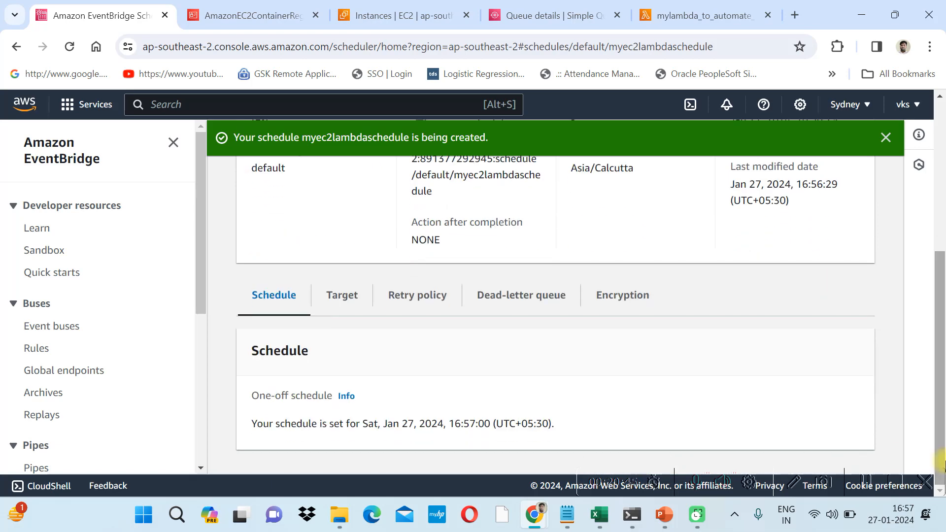
pyautogui.moveTo(453, 425); pyautogui.dragTo(491, 424)
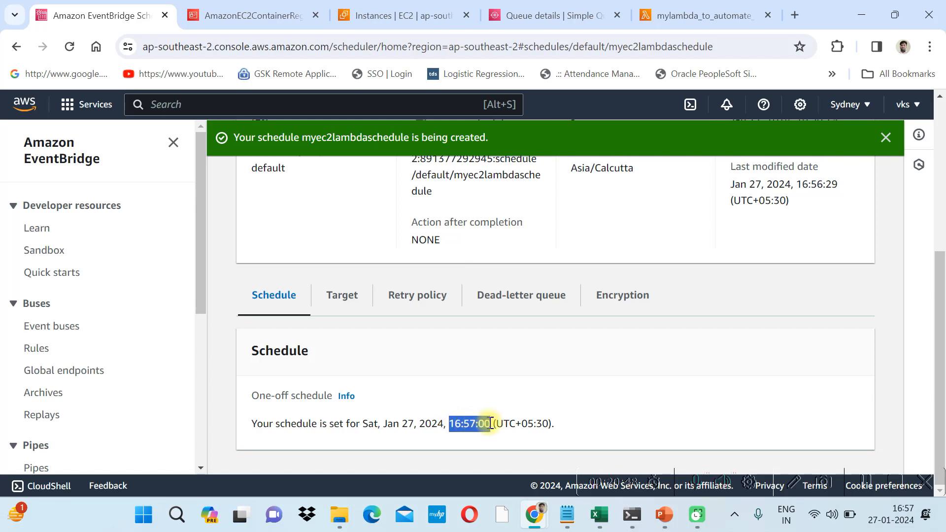
pyautogui.click(552, 402)
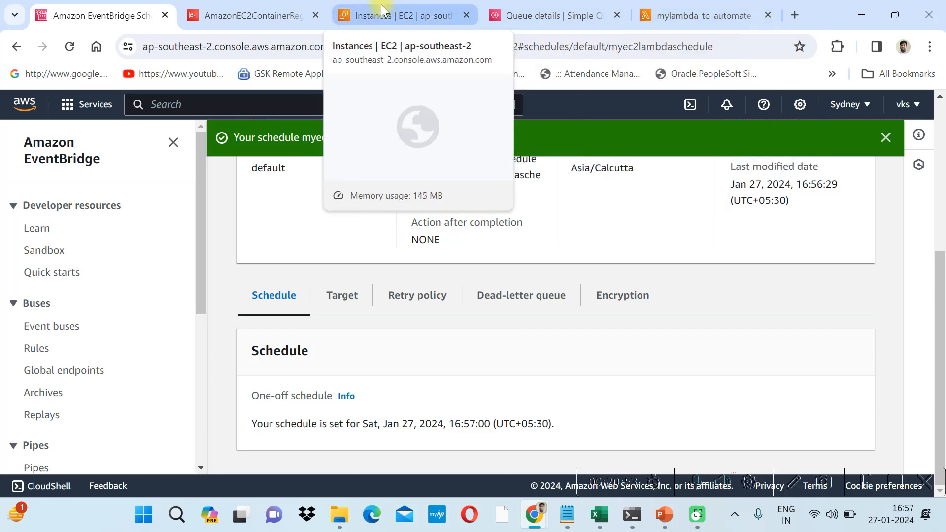
# Refresh the EC2 instances list to check the states of myweb1 and myec2test, and return to the schedule details.
pyautogui.click(397, 15)
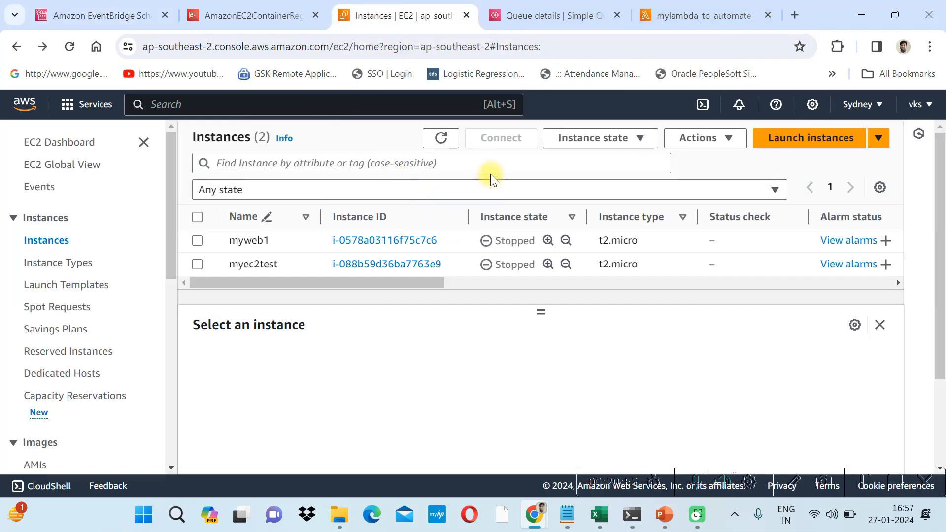
pyautogui.click(436, 135)
pyautogui.click(437, 137)
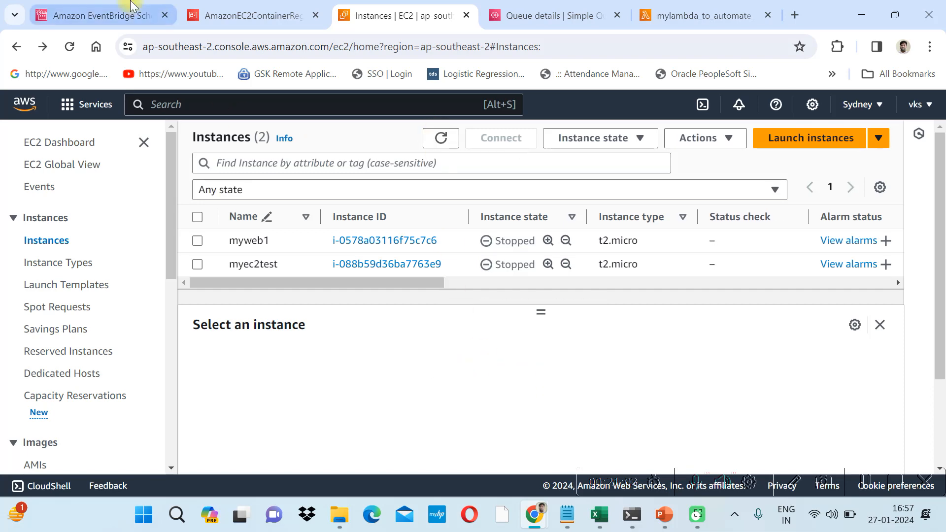
pyautogui.click(83, 16)
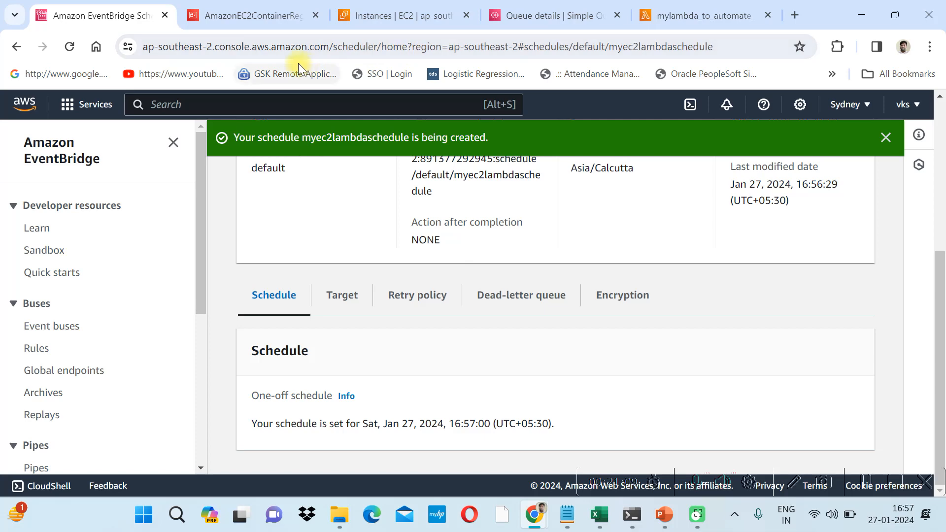
# Find the CloudWatch service from the IAM policy page and open its log groups.
pyautogui.click(242, 18)
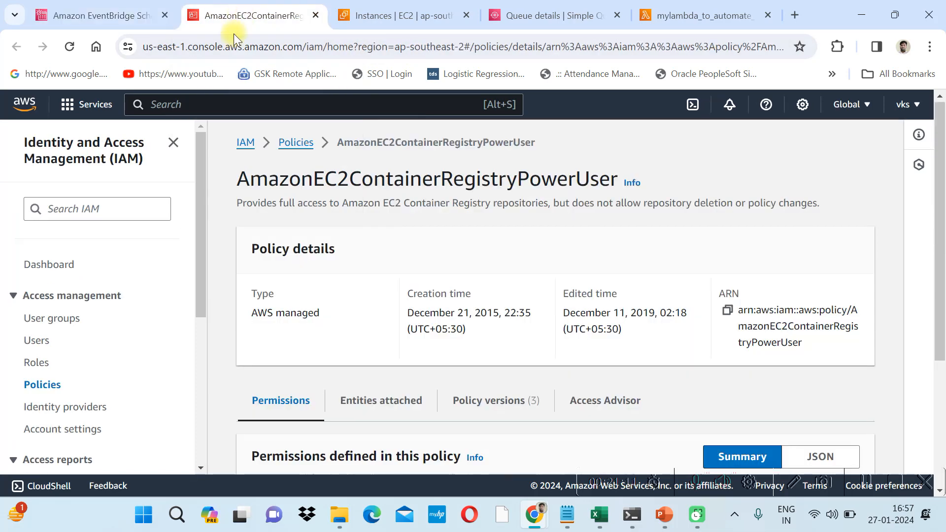
pyautogui.click(276, 102)
pyautogui.write('clod')
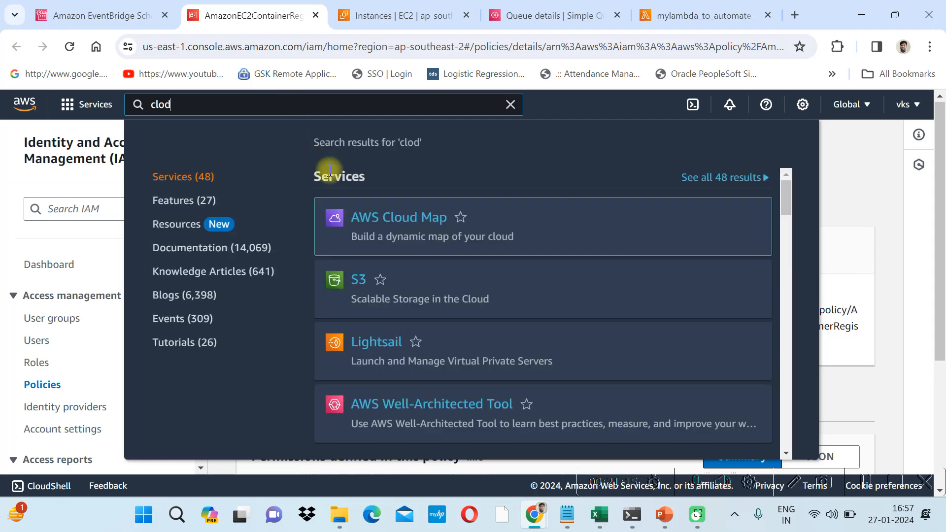
pyautogui.write('watc')
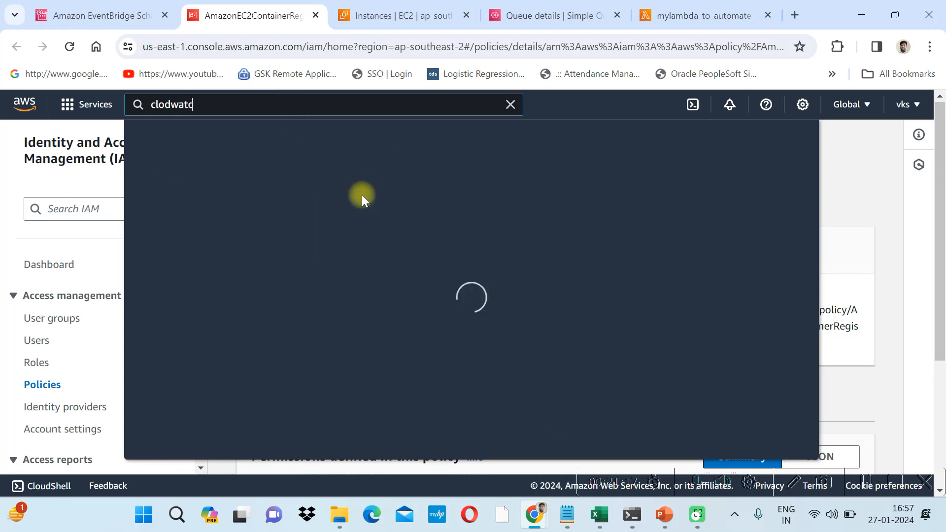
pyautogui.click(375, 218)
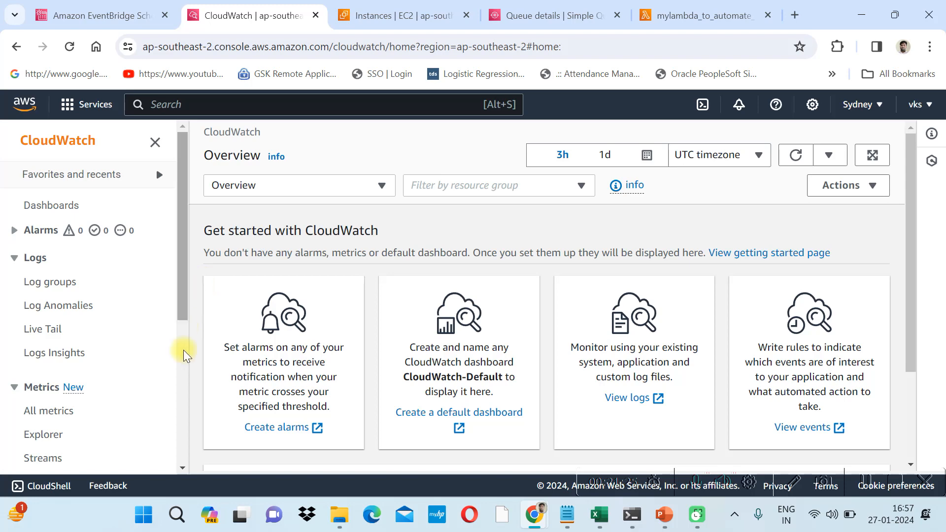
pyautogui.click(63, 288)
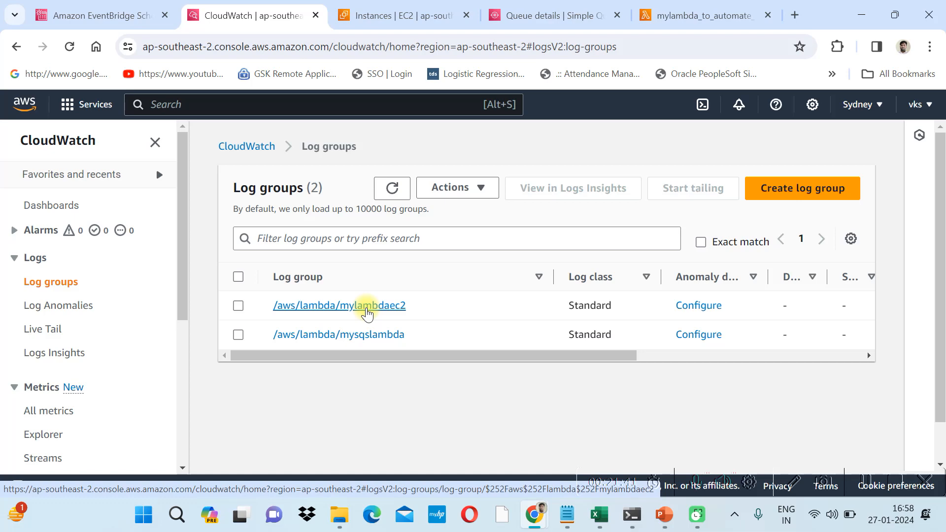
# Check the states of the EC2 instances and run the mytest1 test event on the mylambda_to_automate_ec2 function.
pyautogui.moveTo(489, 356); pyautogui.dragTo(376, 446)
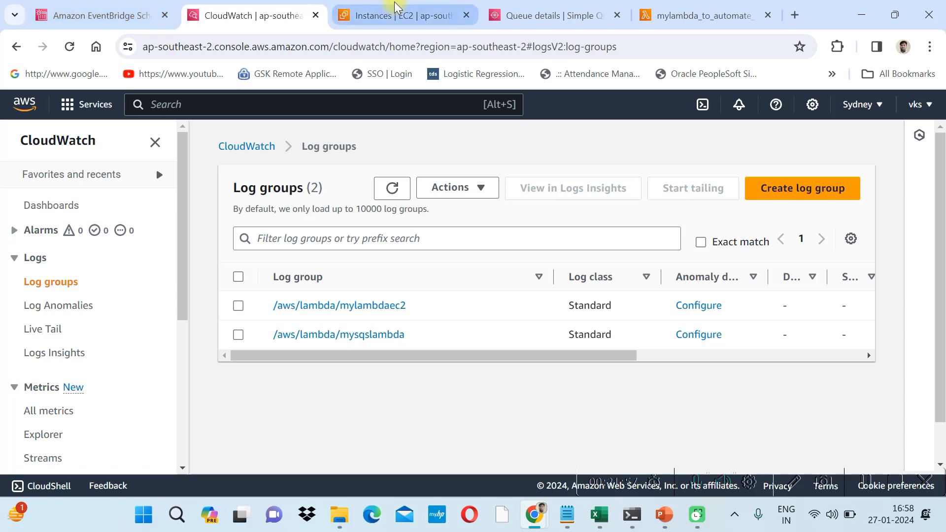
pyautogui.click(394, 15)
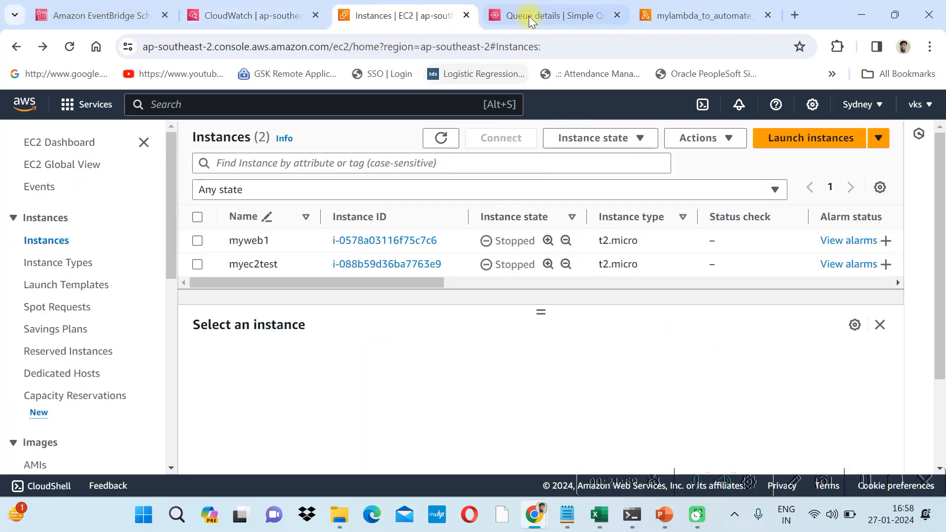
pyautogui.click(687, 15)
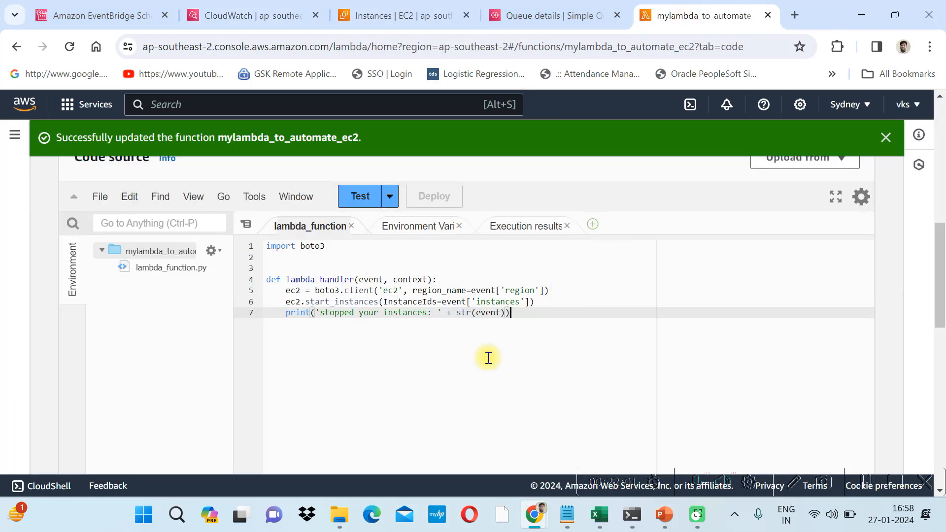
pyautogui.click(360, 192)
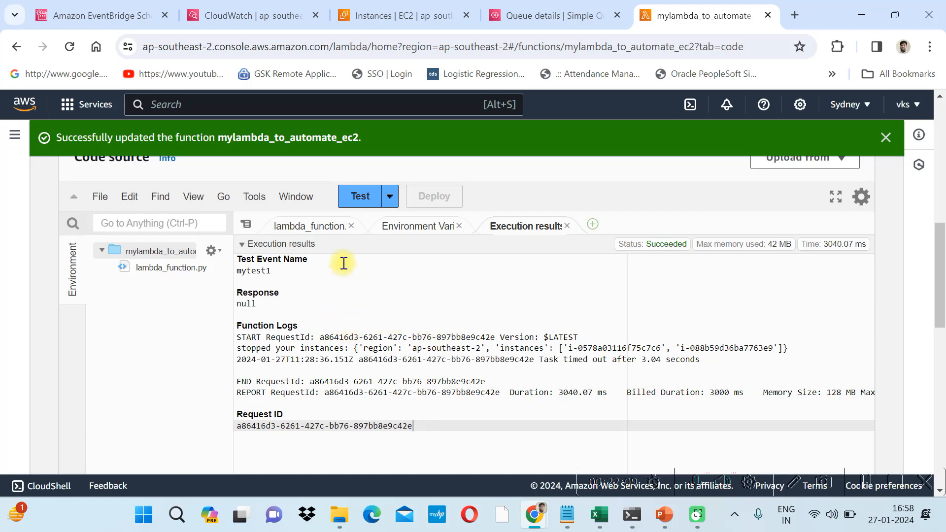
# Change the start_instances call in the lambda_handler function to stop_instances and deploy the code.
pyautogui.click(310, 230)
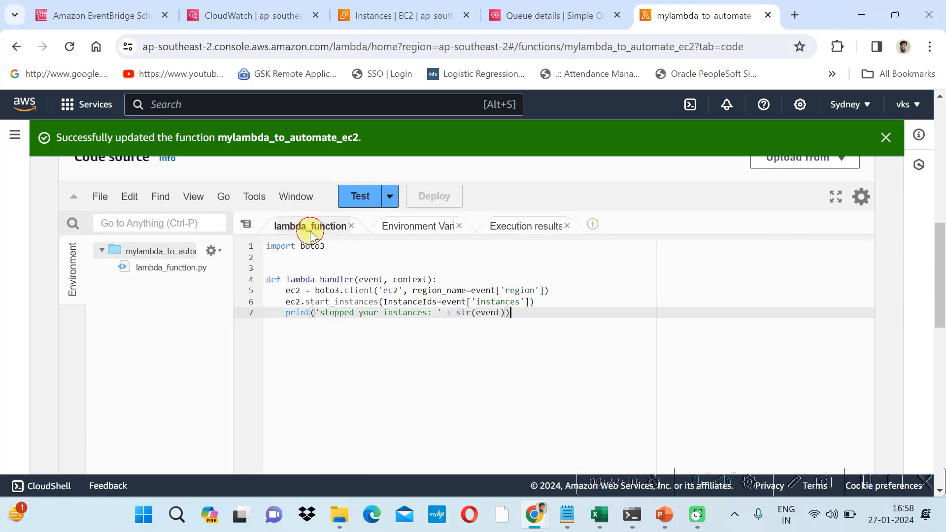
pyautogui.click(331, 304)
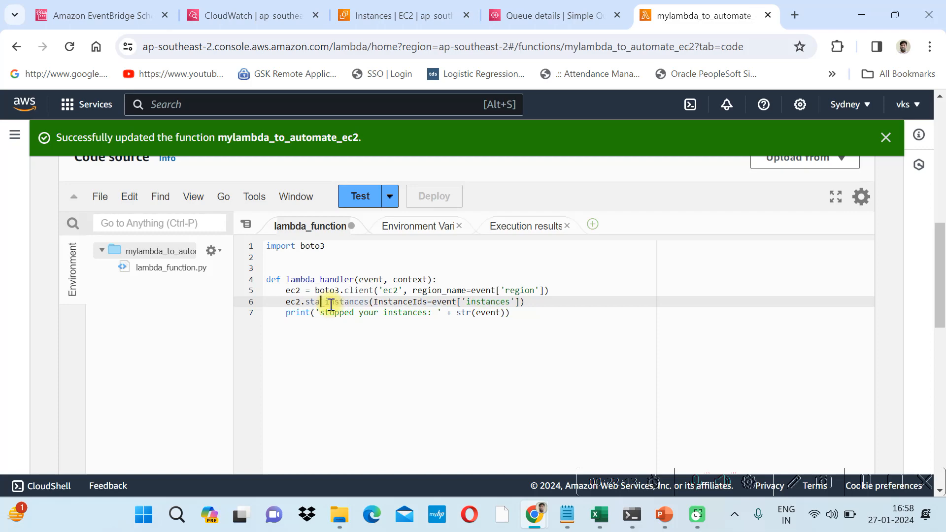
pyautogui.press('BackSpace')
pyautogui.press('BackSpace')
pyautogui.write('op')
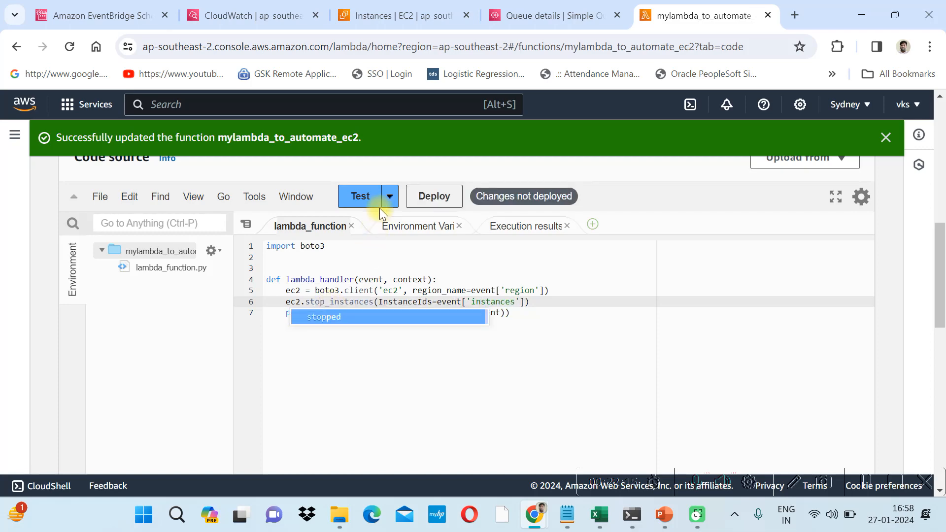
pyautogui.click(415, 197)
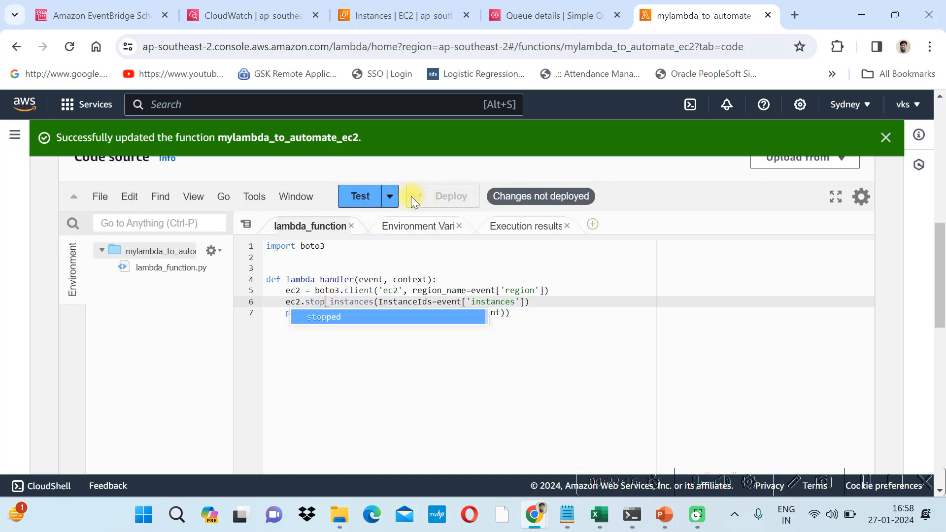
# Run the mytest1 test event twice on the updated function and refresh the EC2 instances list to check the instance states.
pyautogui.click(362, 196)
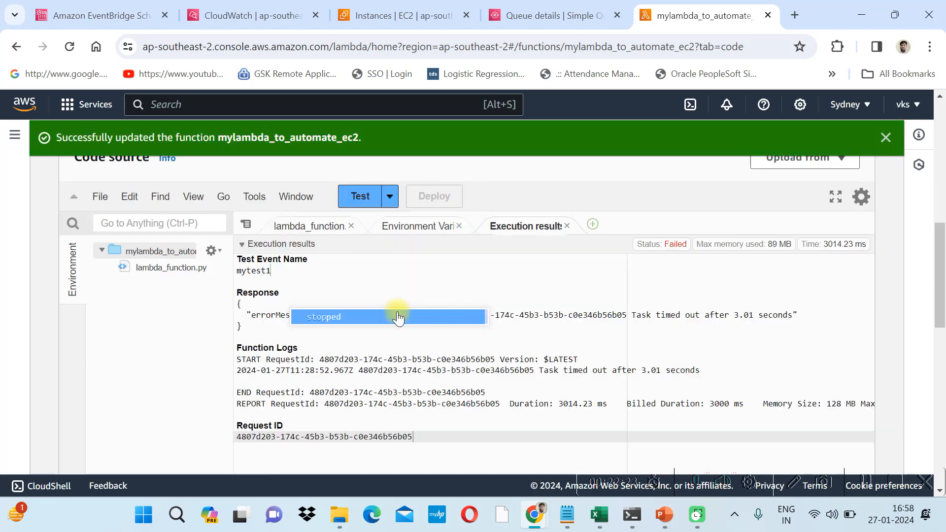
pyautogui.click(379, 282)
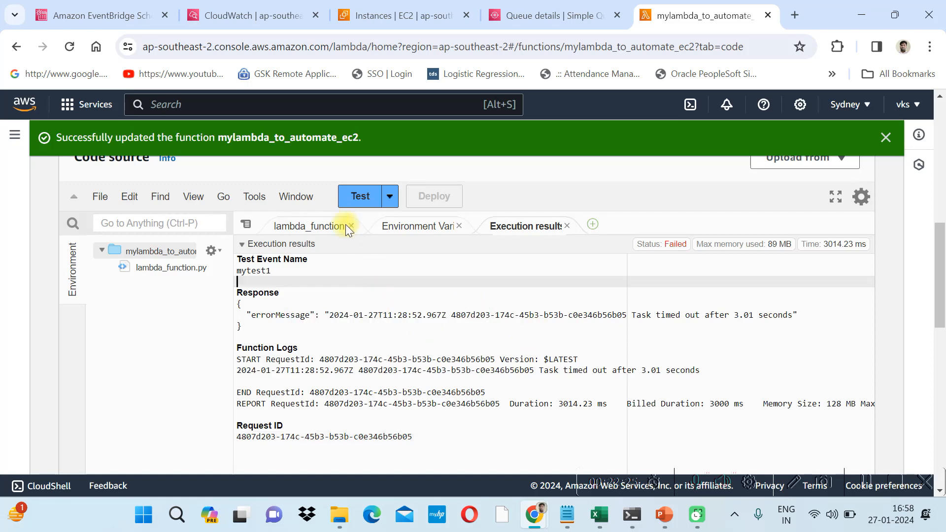
pyautogui.click(358, 200)
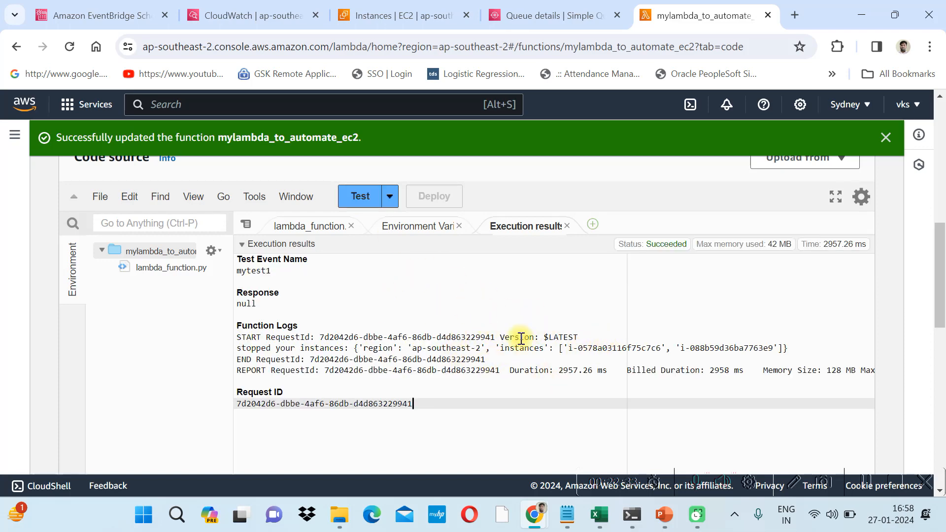
pyautogui.click(380, 9)
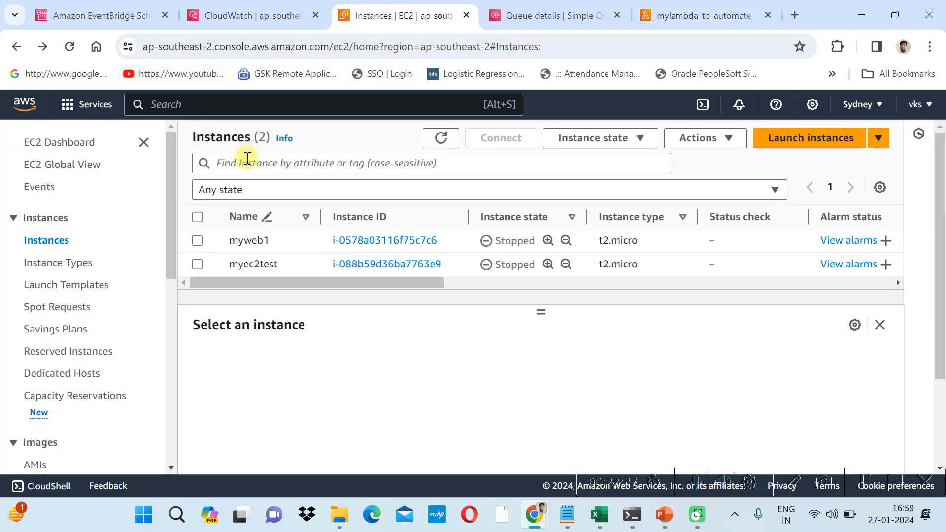
pyautogui.click(442, 139)
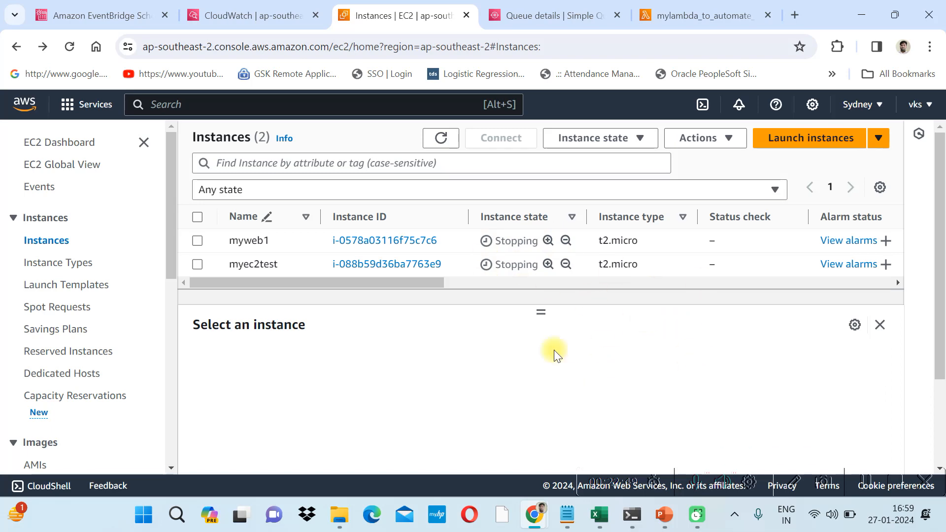
# Edit myec2lambdaschedule and set its one-off invocation time to 17:01 on 2024/01/27.
pyautogui.click(112, 17)
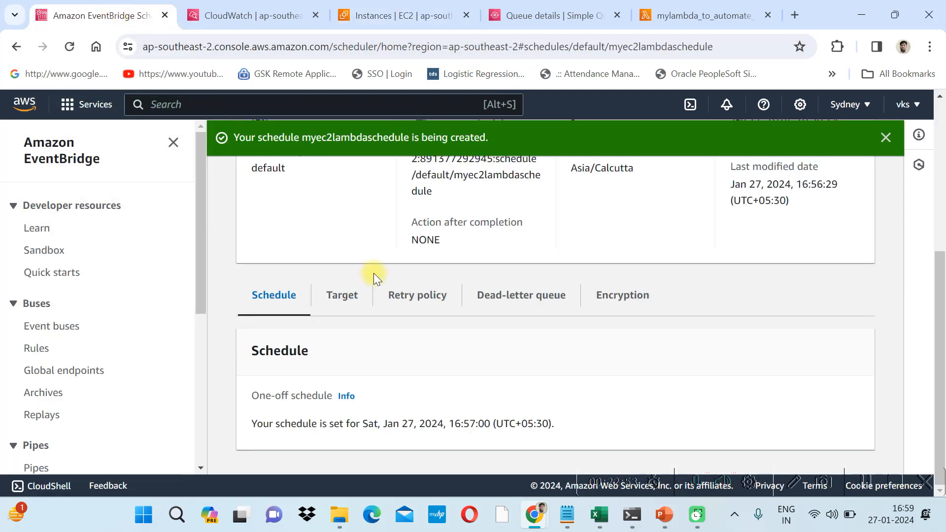
pyautogui.click(885, 139)
pyautogui.moveTo(941, 294); pyautogui.dragTo(941, 159)
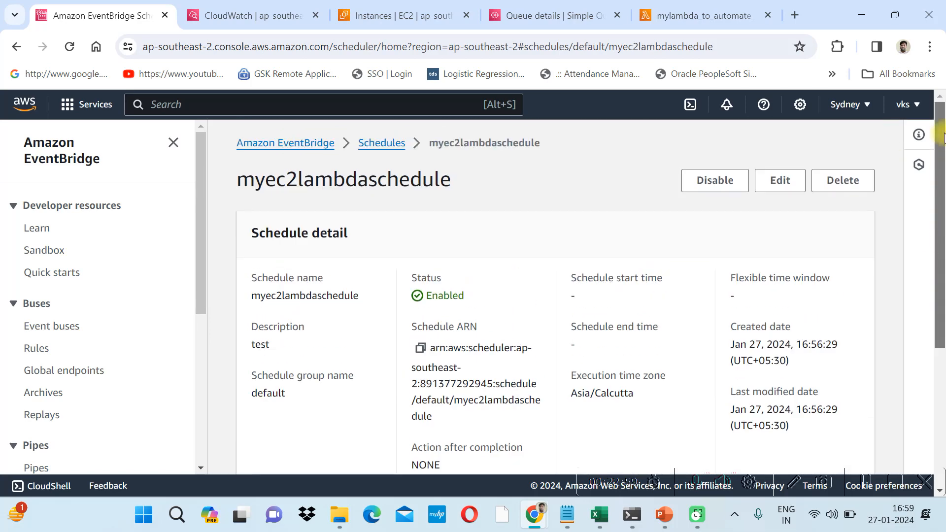
pyautogui.click(779, 181)
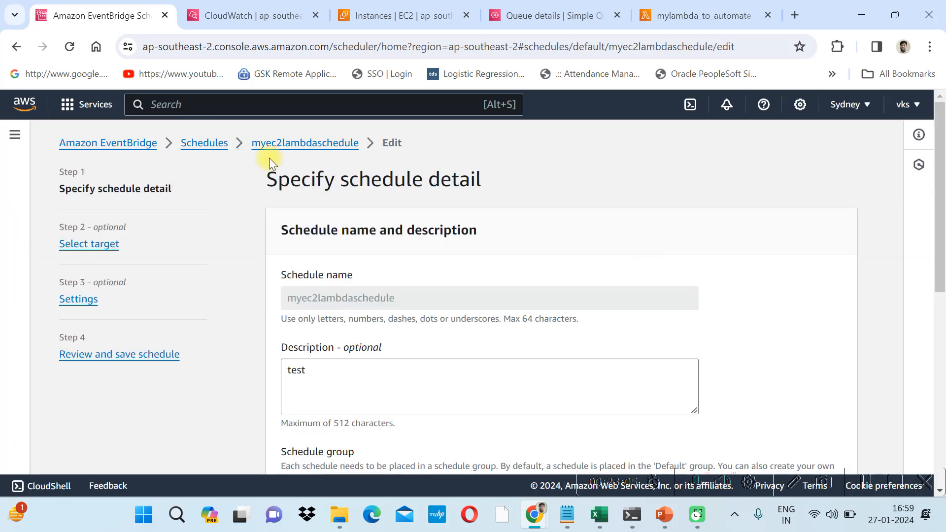
pyautogui.click(261, 16)
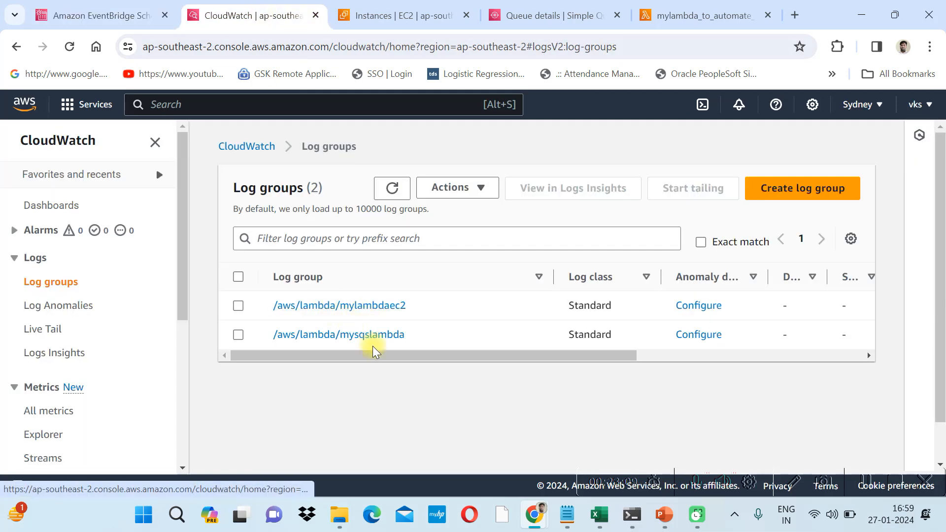
pyautogui.click(99, 16)
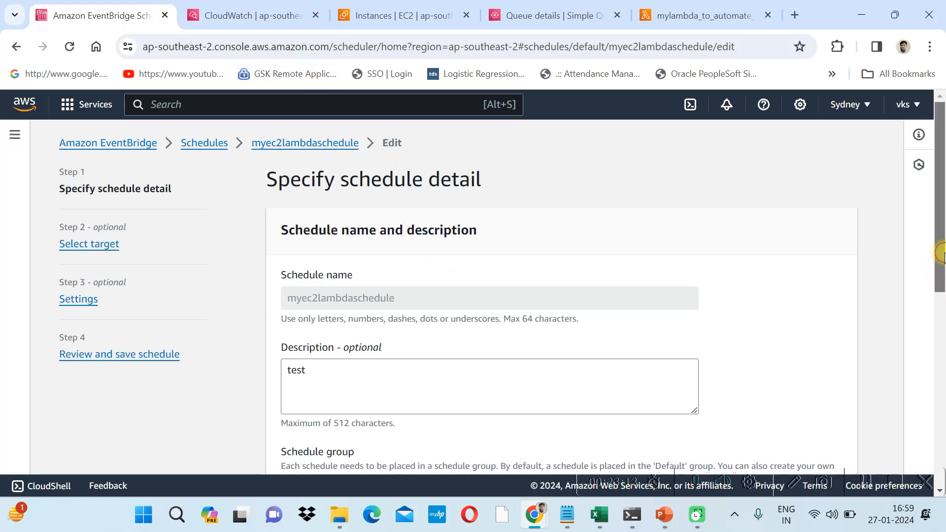
pyautogui.moveTo(943, 231); pyautogui.dragTo(941, 450)
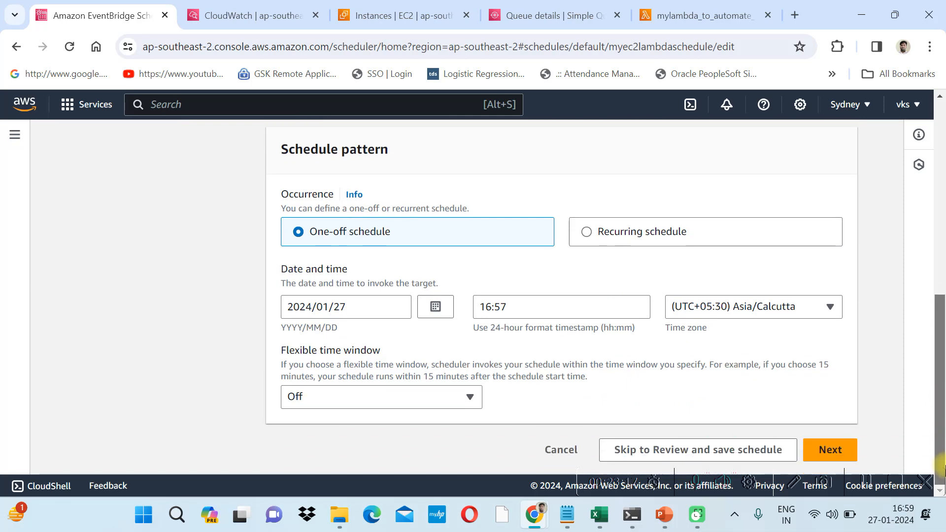
pyautogui.click(521, 303)
pyautogui.press('BackSpace')
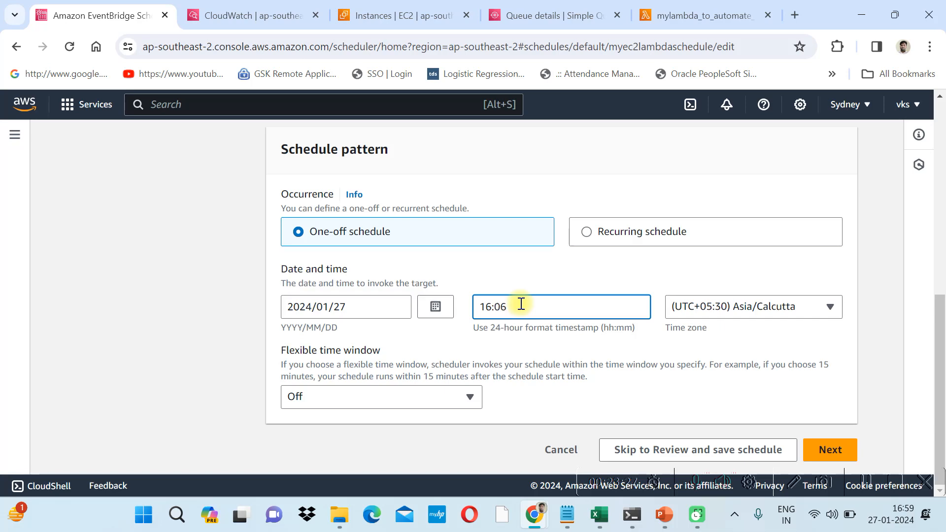
pyautogui.press('BackSpace')
pyautogui.moveTo(485, 304); pyautogui.dragTo(495, 307)
pyautogui.click(830, 449)
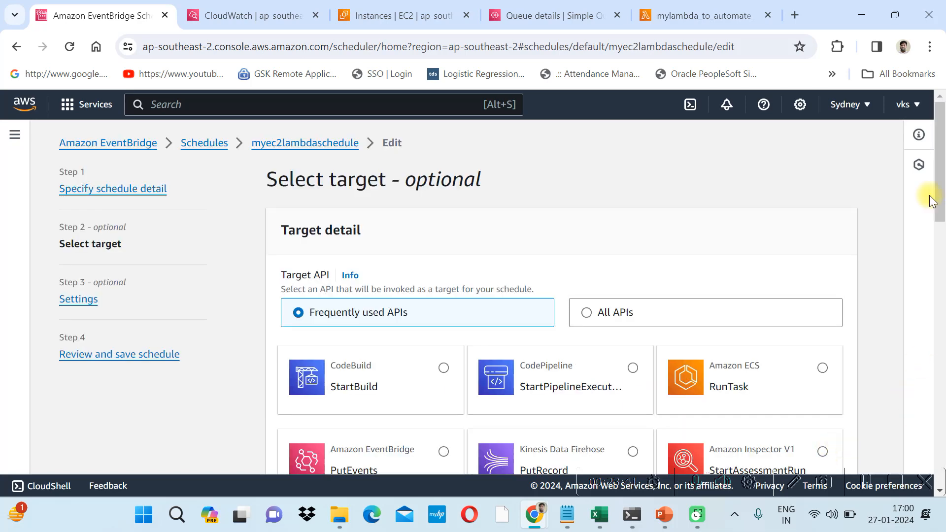
# Keep the schedule's existing target and settings, and save myec2lambdaschedule after the review.
pyautogui.moveTo(939, 192); pyautogui.dragTo(941, 472)
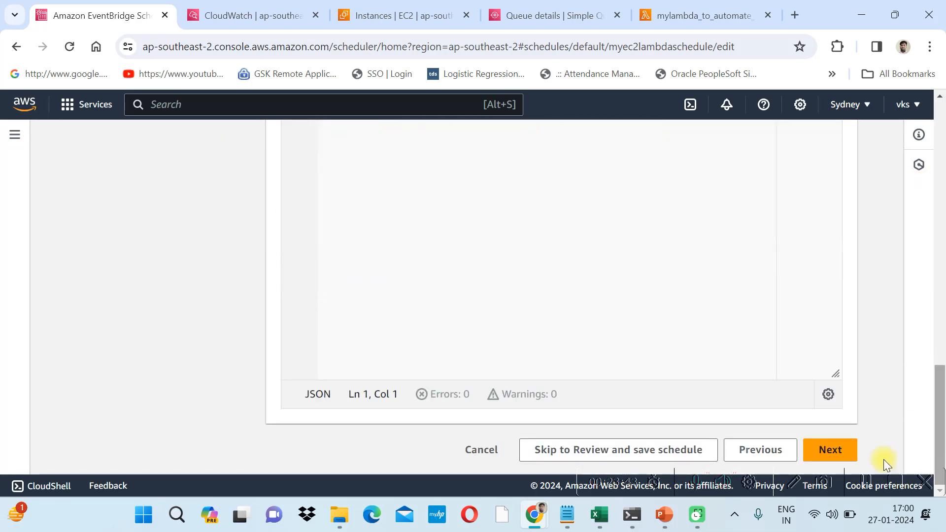
pyautogui.moveTo(941, 434); pyautogui.dragTo(938, 466)
pyautogui.click(829, 449)
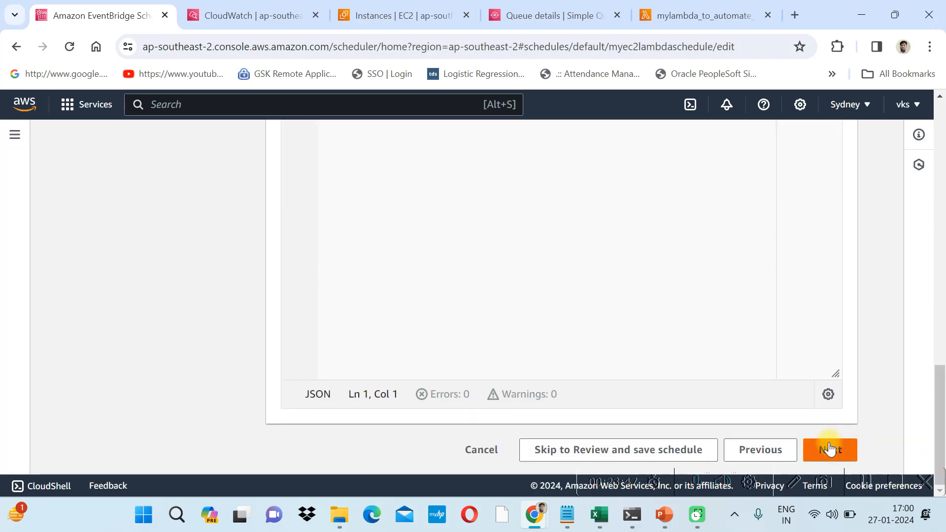
pyautogui.moveTo(942, 190); pyautogui.dragTo(940, 468)
pyautogui.click(828, 449)
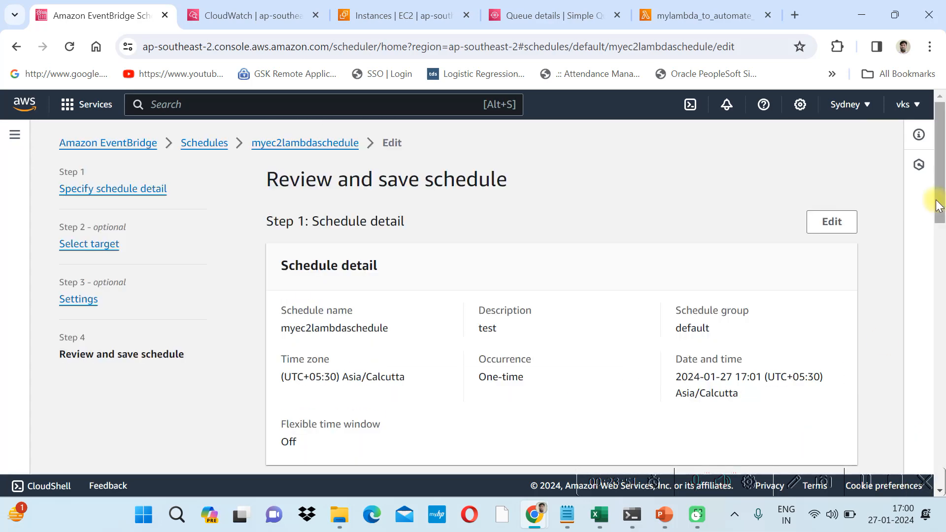
pyautogui.moveTo(941, 205); pyautogui.dragTo(912, 480)
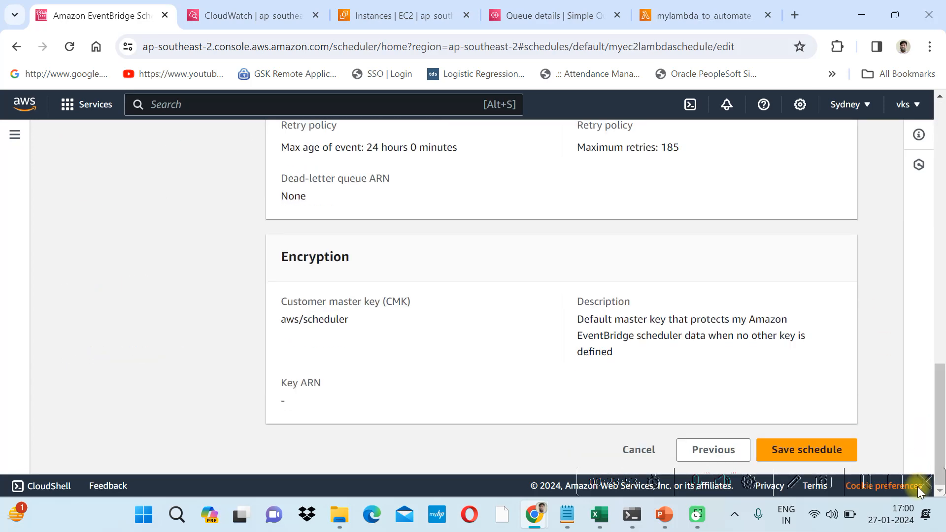
pyautogui.click(823, 449)
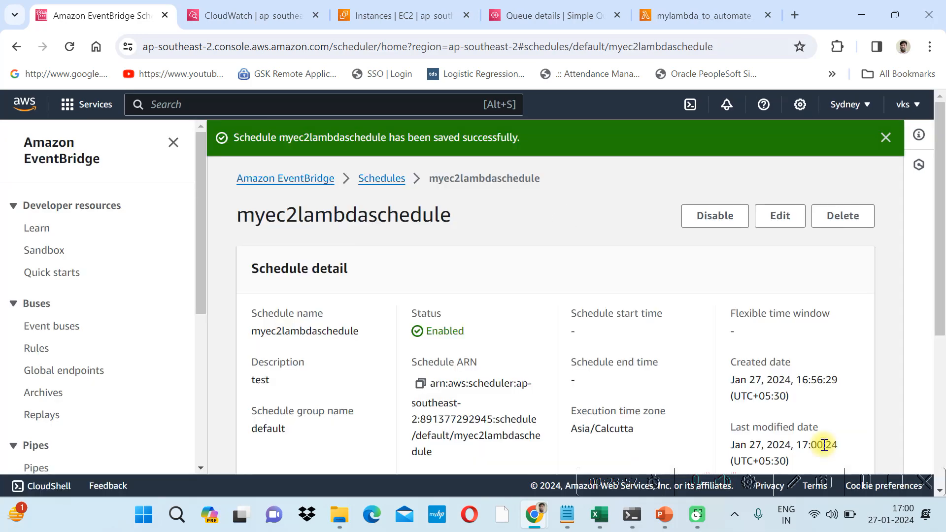
pyautogui.click(886, 138)
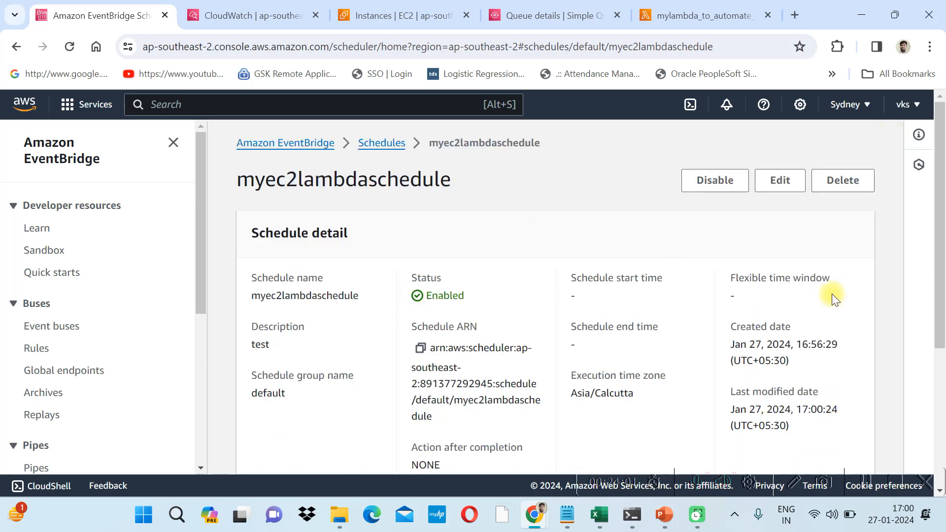
pyautogui.moveTo(940, 291)
pyautogui.mouseDown()
pyautogui.moveTo(941, 441)
pyautogui.moveTo(936, 288)
pyautogui.mouseUp()
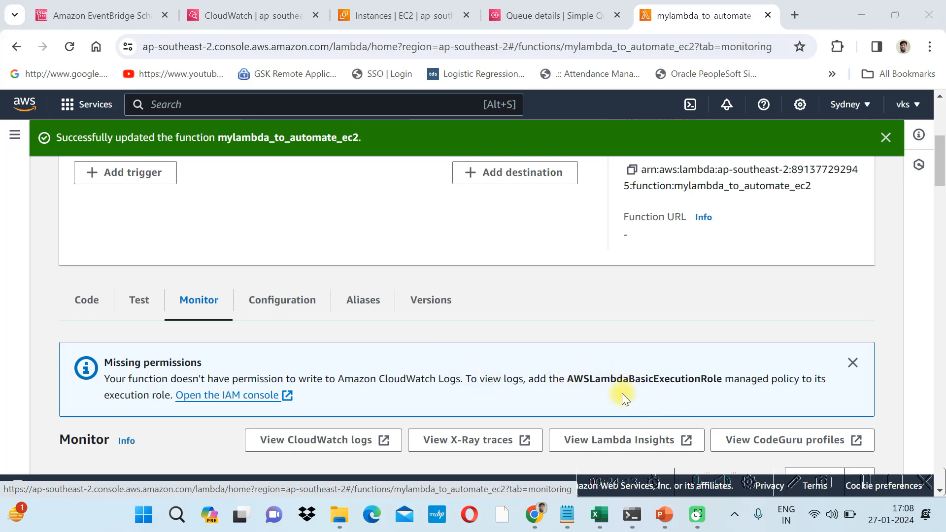
# Copy the policy name AWSLambdaBasicExecutionRole from the missing permissions notice on the function's monitoring page.
pyautogui.doubleClick(394, 381)
pyautogui.click(557, 404)
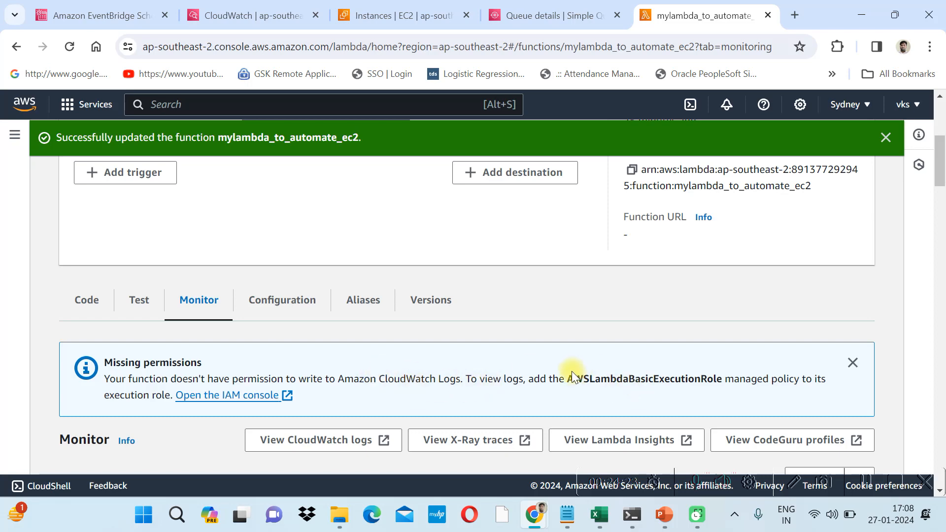
pyautogui.doubleClick(600, 374)
pyautogui.hotkey('ctrl', 'c')
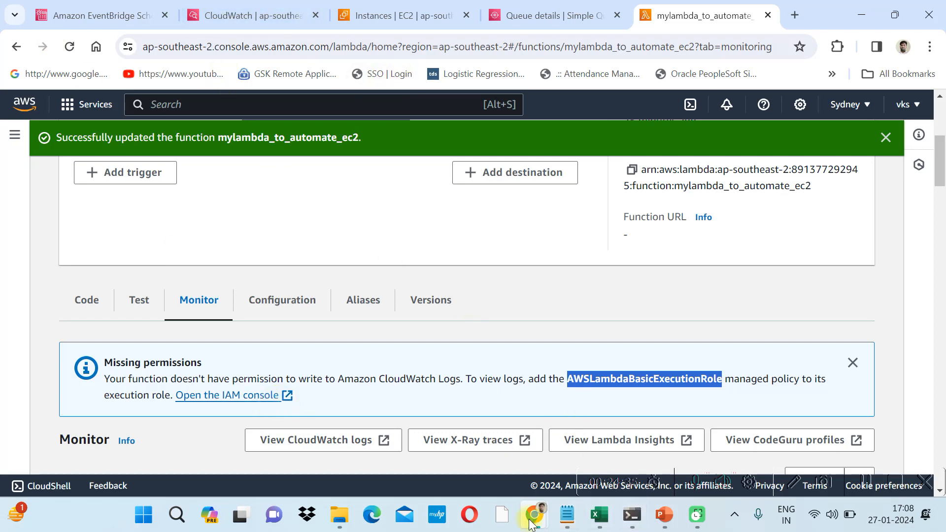
# Switch to the IAM roles page, filter the roles by "ec" and open the myec2fullaccess role.
pyautogui.moveTo(535, 515)
pyautogui.click(468, 436)
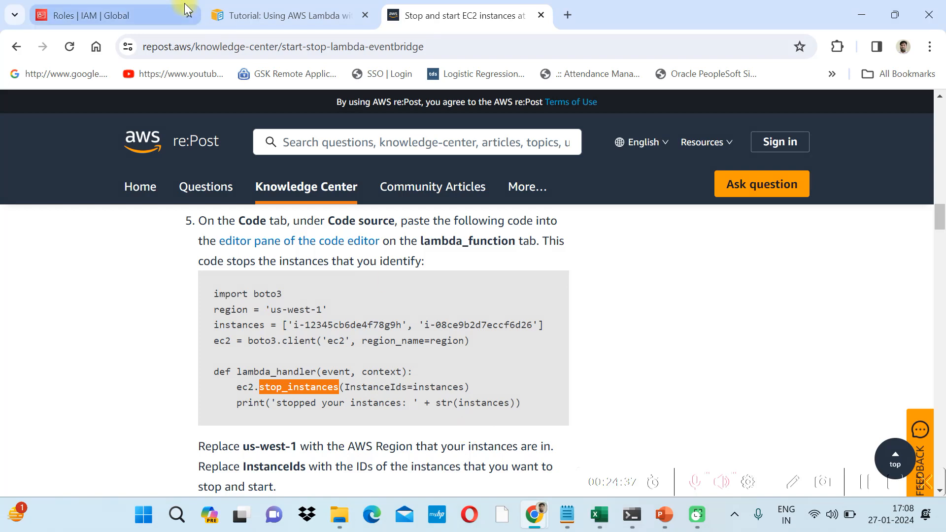
pyautogui.click(144, 15)
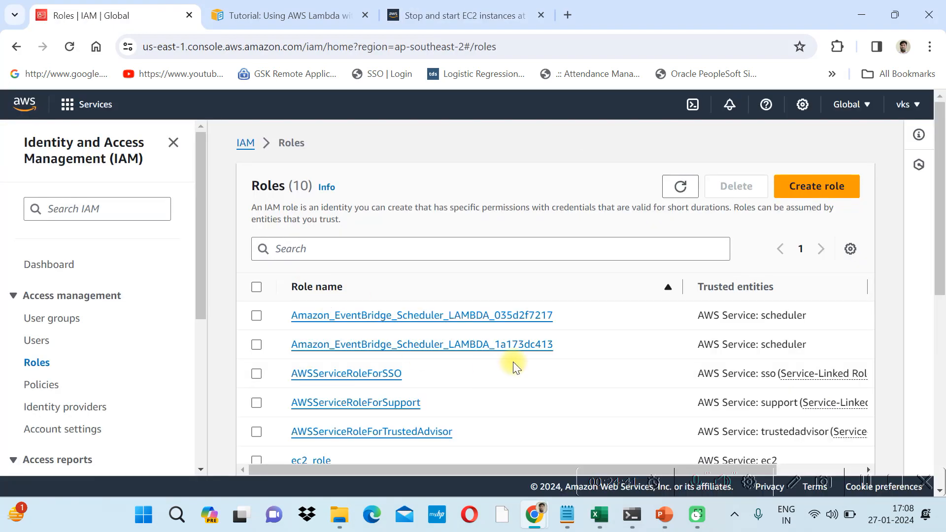
pyautogui.click(353, 252)
pyautogui.write('e')
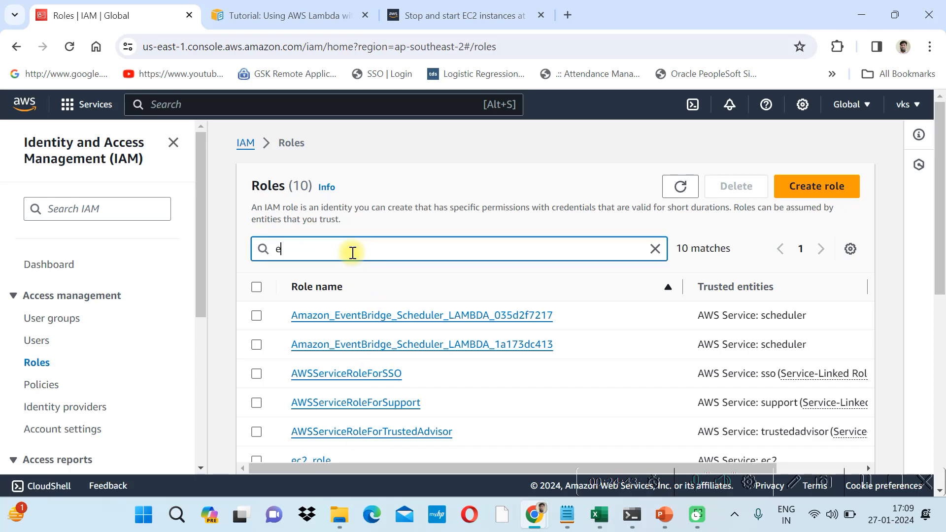
pyautogui.write('c')
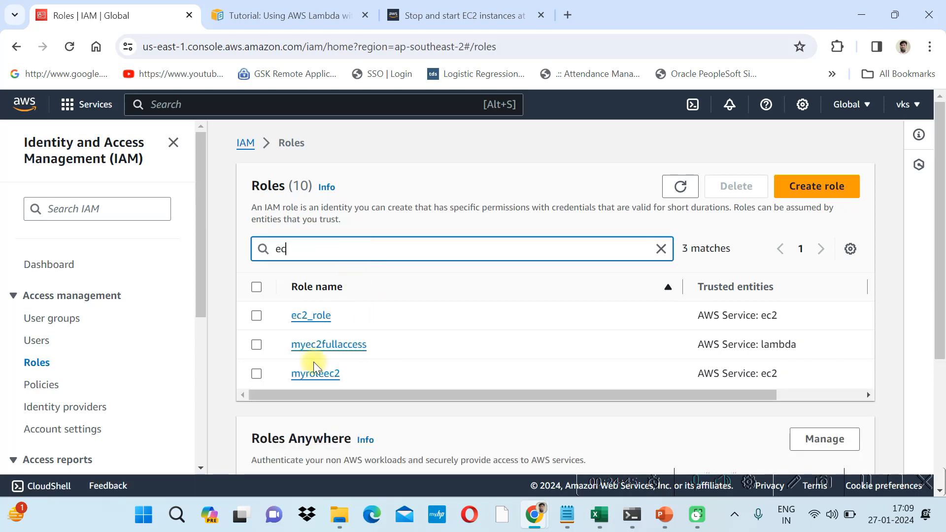
pyautogui.click(301, 347)
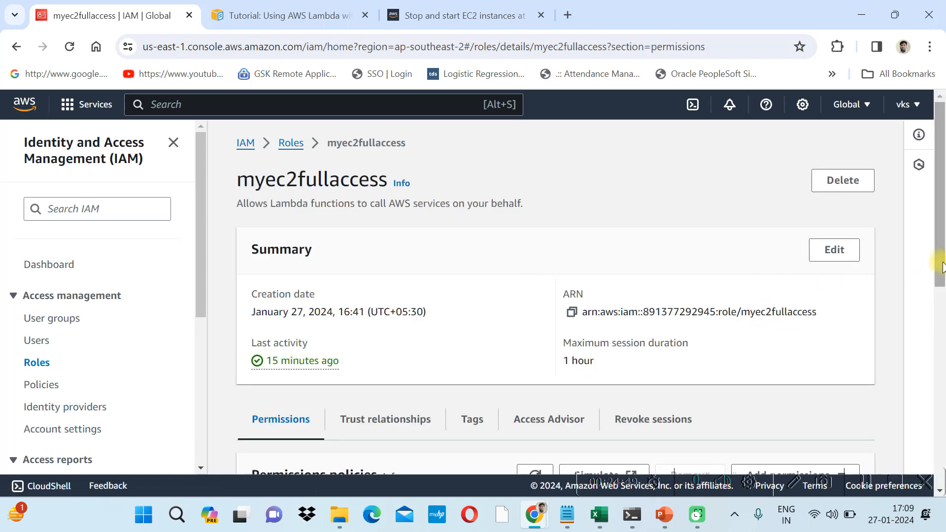
# Attach the AWS managed policy AWSLambdaBasicExecutionRole to the myec2fullaccess role, finding it with the copied policy name.
pyautogui.moveTo(939, 268); pyautogui.dragTo(941, 424)
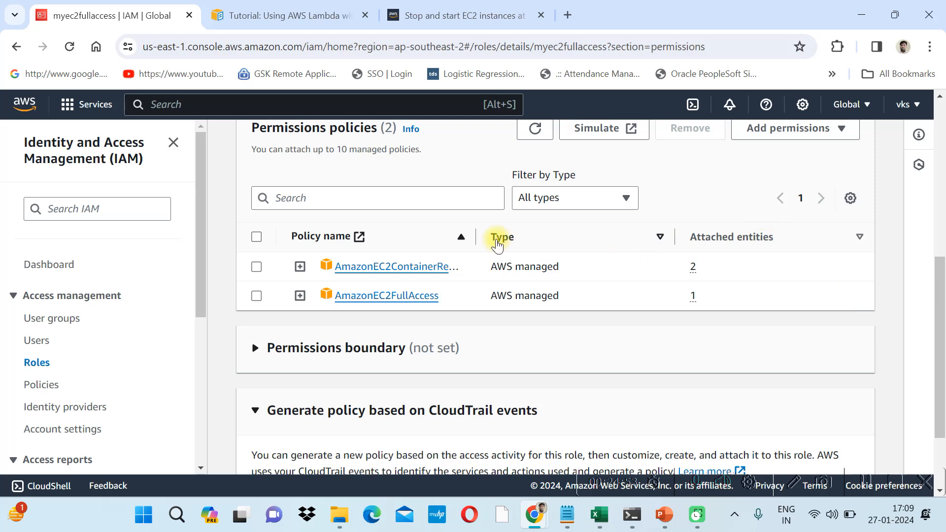
pyautogui.click(386, 193)
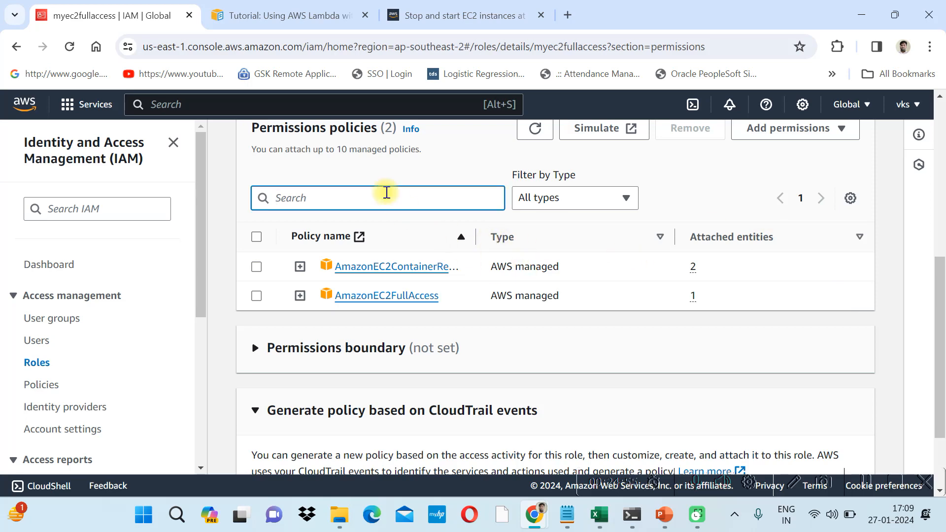
pyautogui.scroll(1, 942, 298)
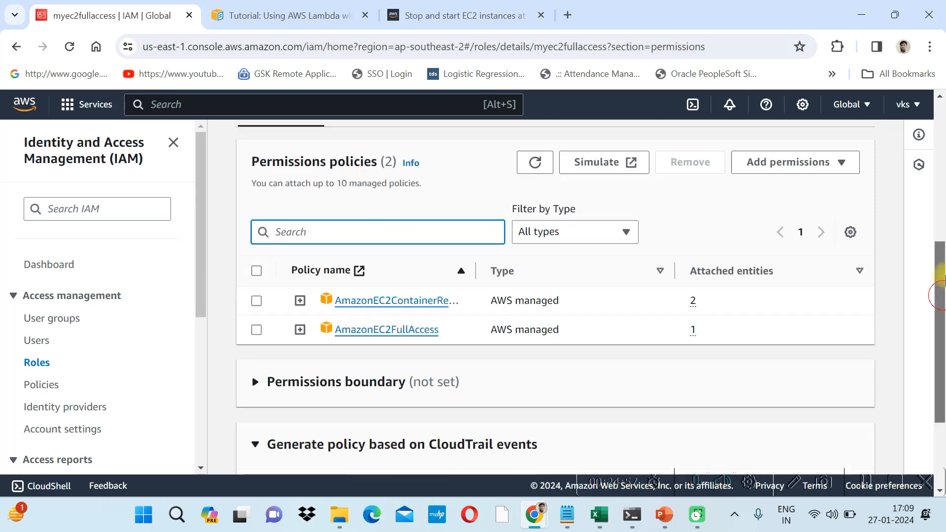
pyautogui.click(843, 179)
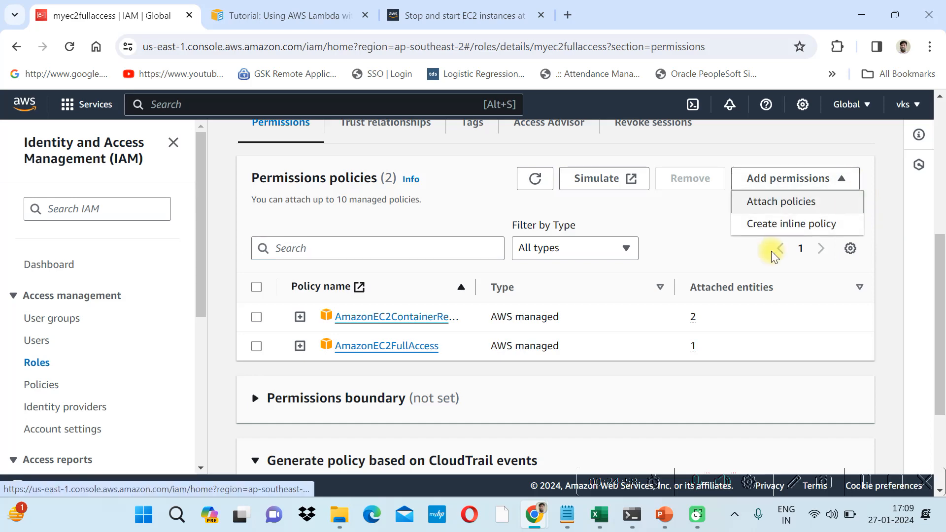
pyautogui.click(768, 200)
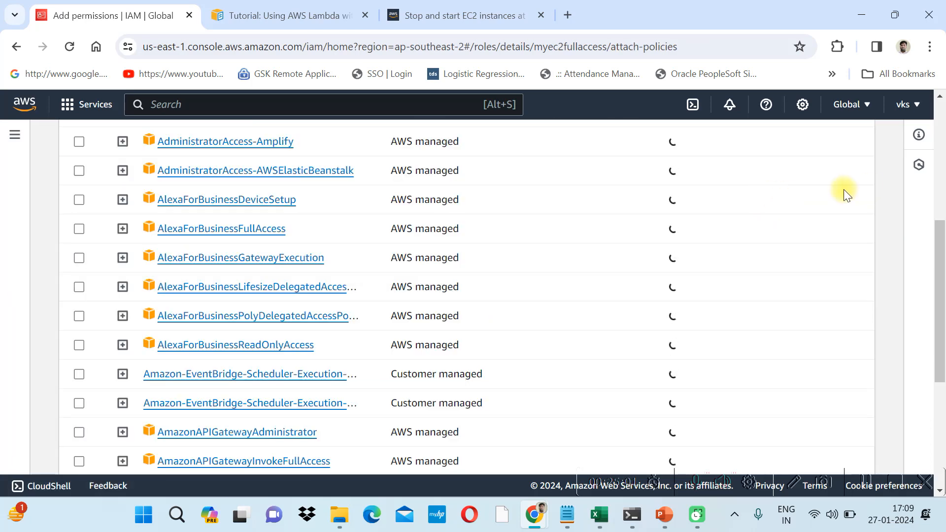
pyautogui.moveTo(938, 256); pyautogui.dragTo(942, 180)
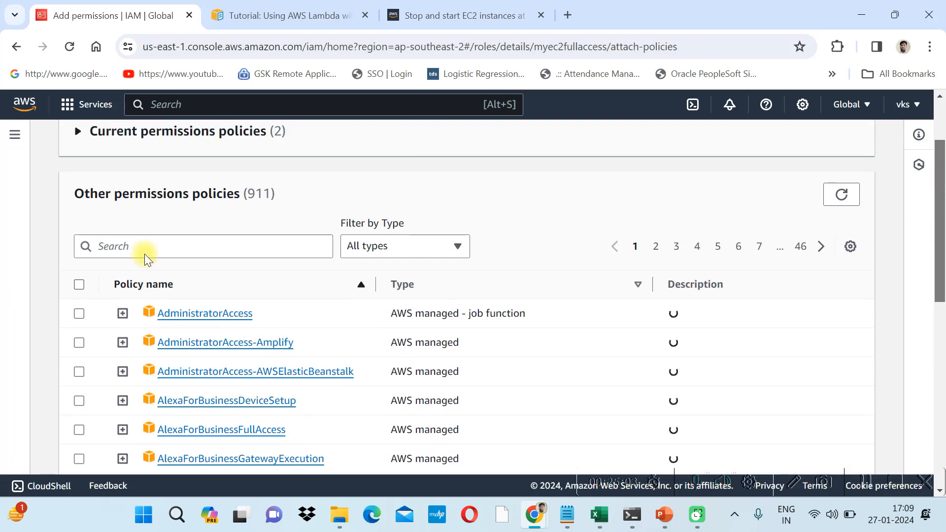
pyautogui.click(155, 246)
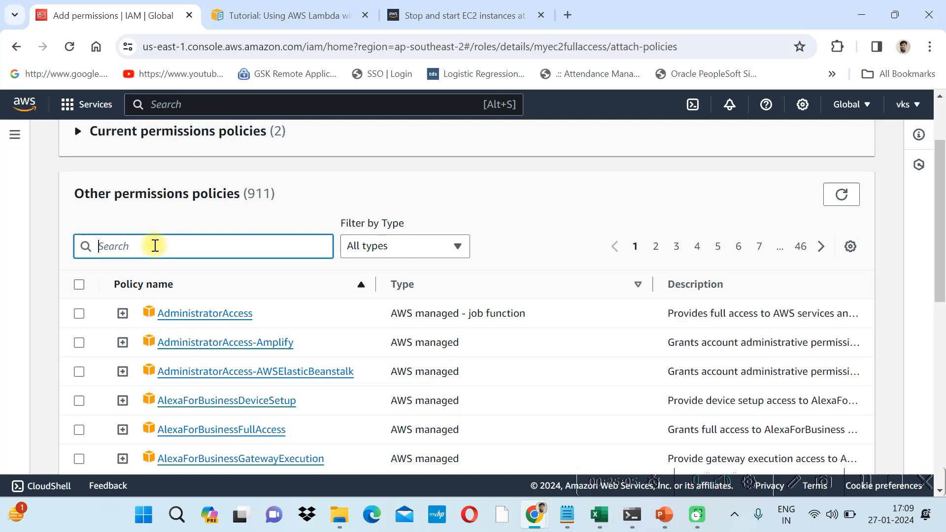
pyautogui.hotkey('ctrl', 'v')
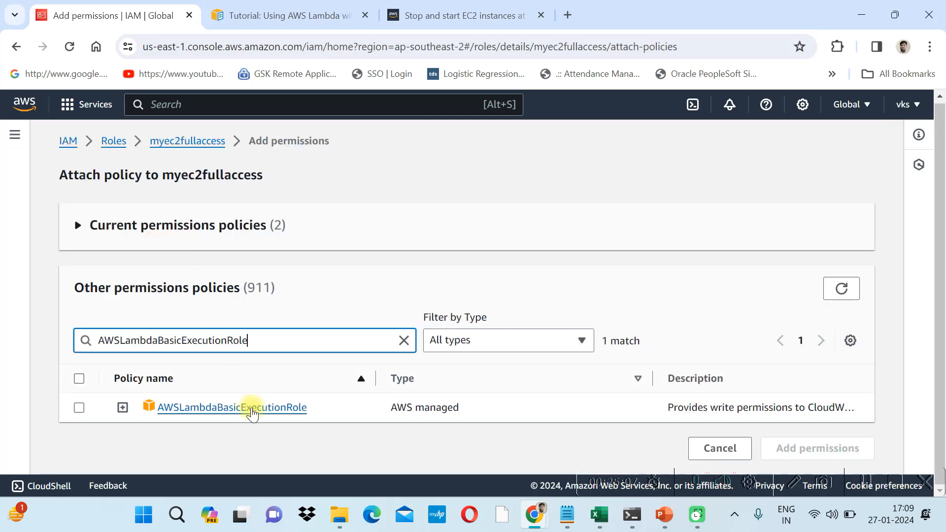
pyautogui.click(79, 408)
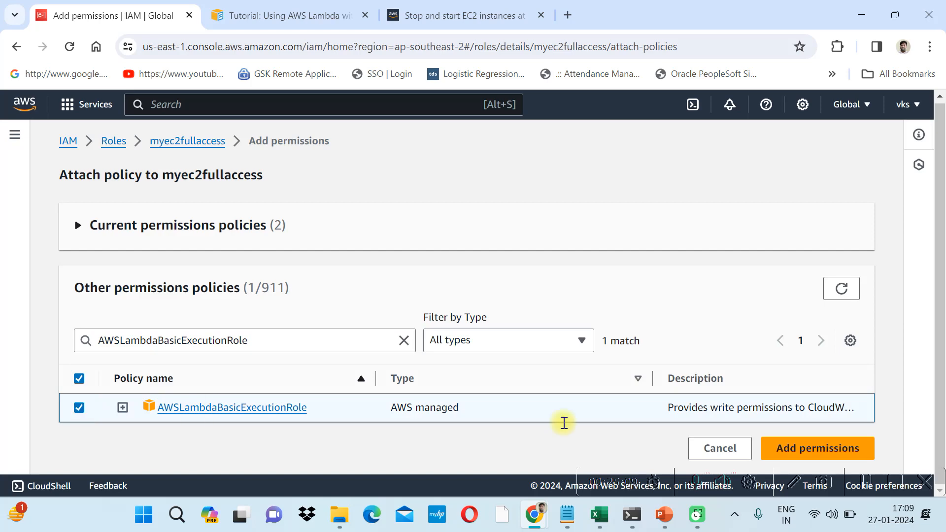
pyautogui.click(776, 449)
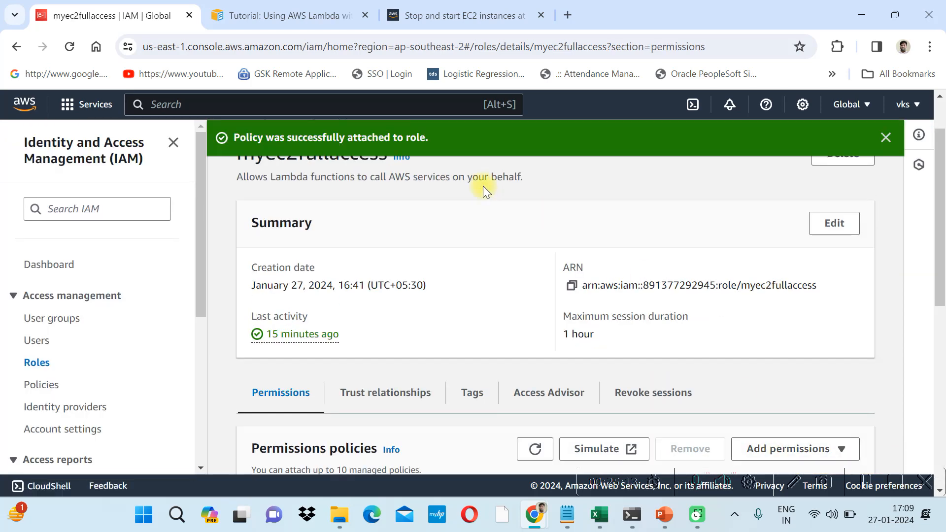
# Review the Lambda function's monitoring page and refresh the EC2 instances list to check the states of myweb1 and myec2test.
pyautogui.click(856, 16)
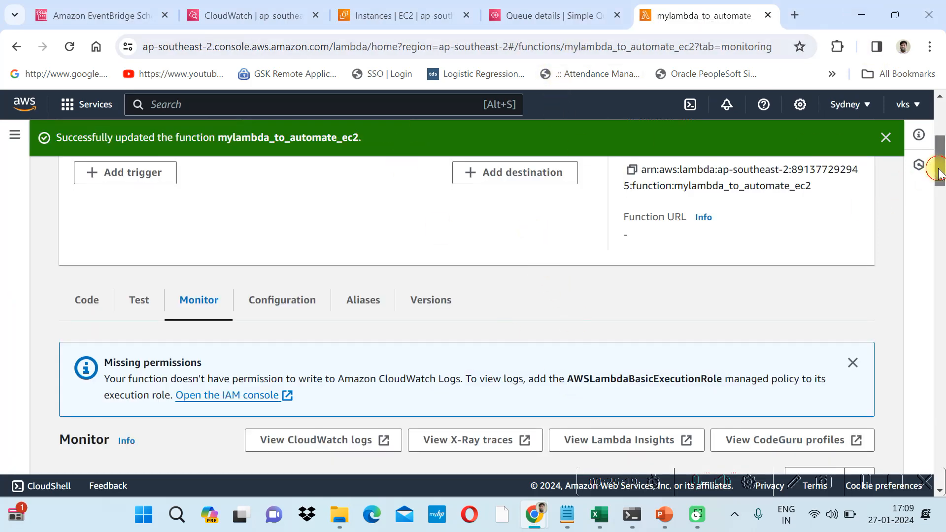
pyautogui.moveTo(941, 160); pyautogui.dragTo(941, 123)
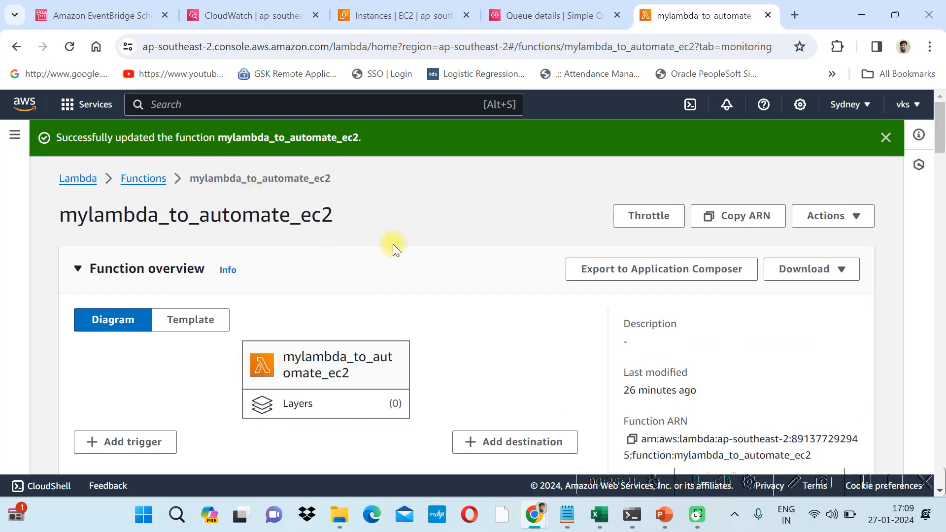
pyautogui.scroll(-6, 941, 135)
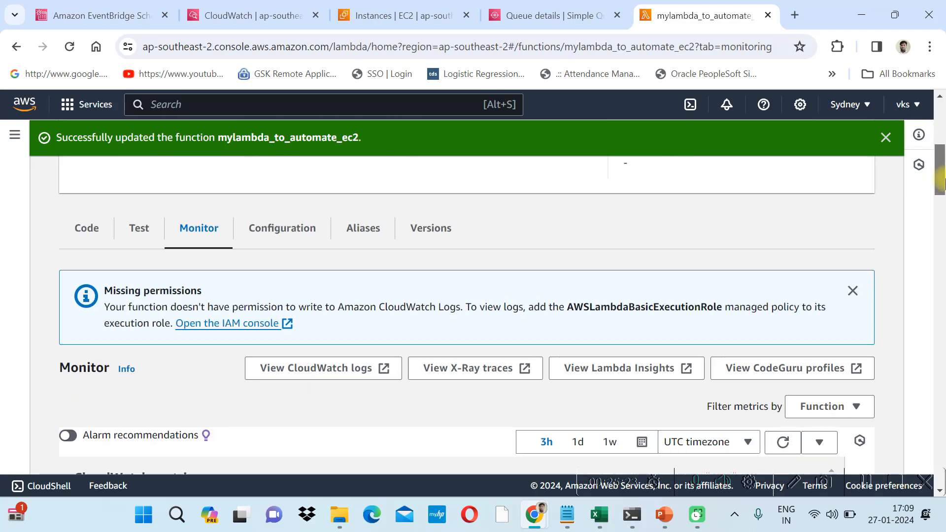
pyautogui.click(390, 15)
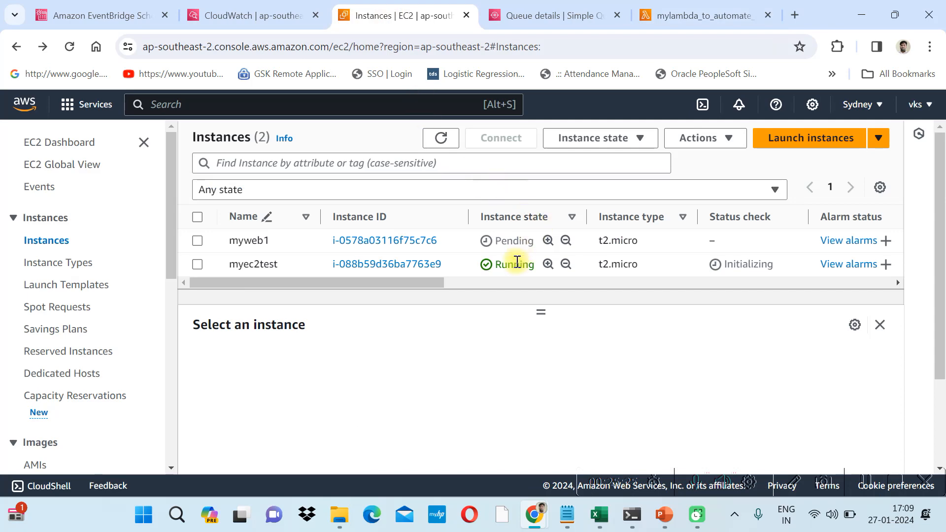
pyautogui.click(441, 138)
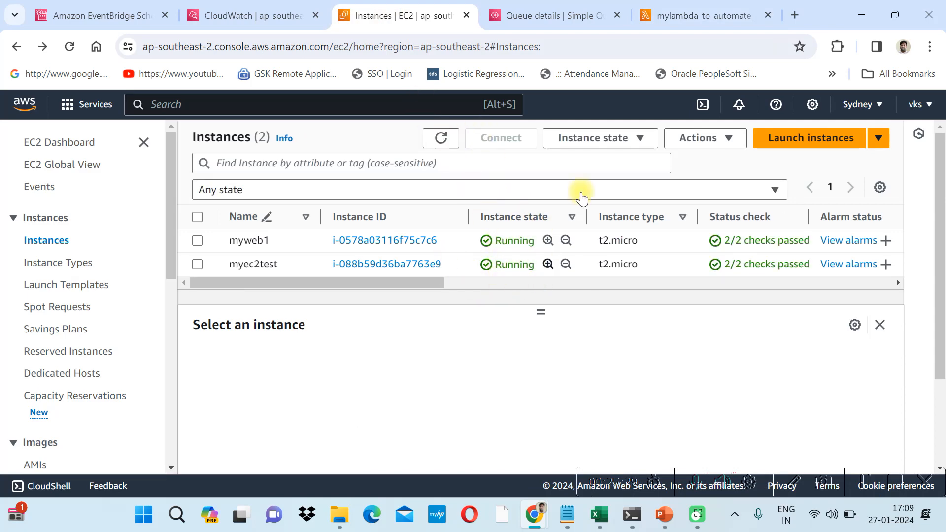
# Return to the mylambda_to_automate_ec2 function, dismiss its update notice and open its code source.
pyautogui.click(676, 15)
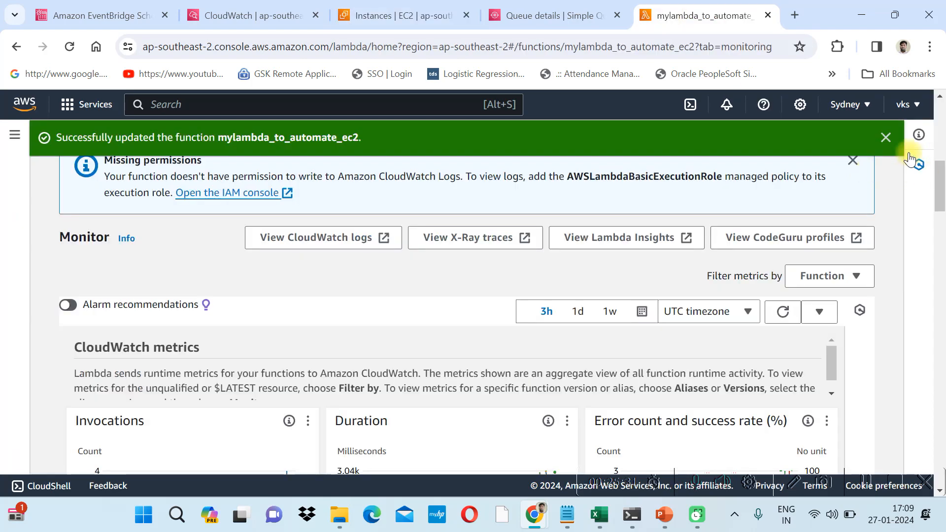
pyautogui.click(886, 138)
pyautogui.moveTo(941, 175); pyautogui.dragTo(940, 151)
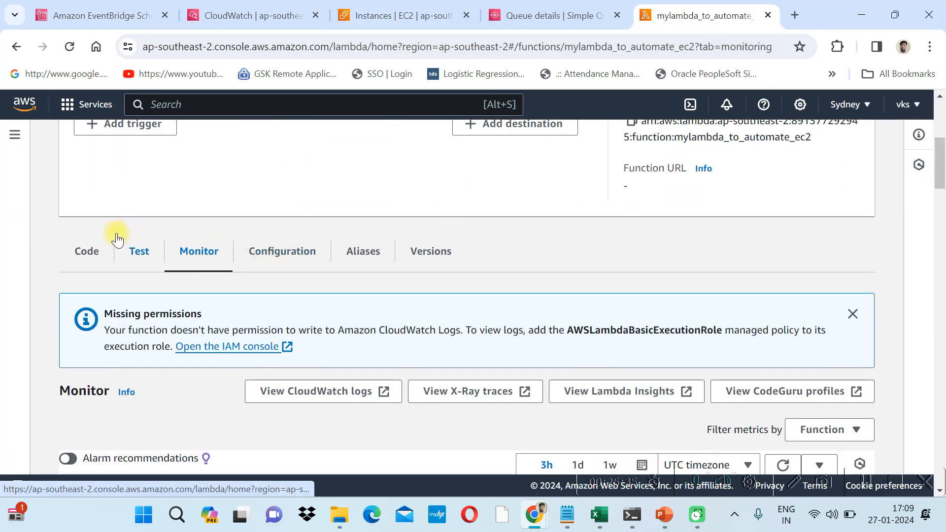
pyautogui.click(88, 254)
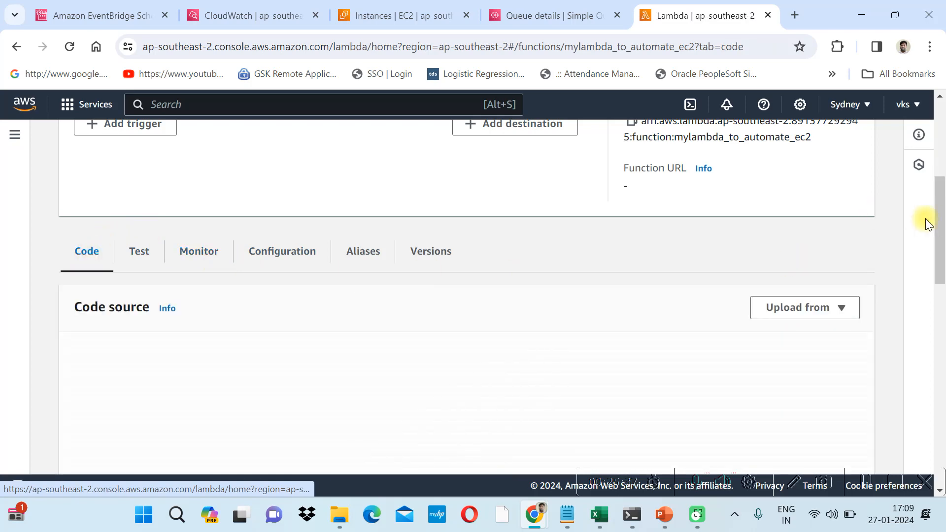
pyautogui.moveTo(940, 224); pyautogui.dragTo(941, 270)
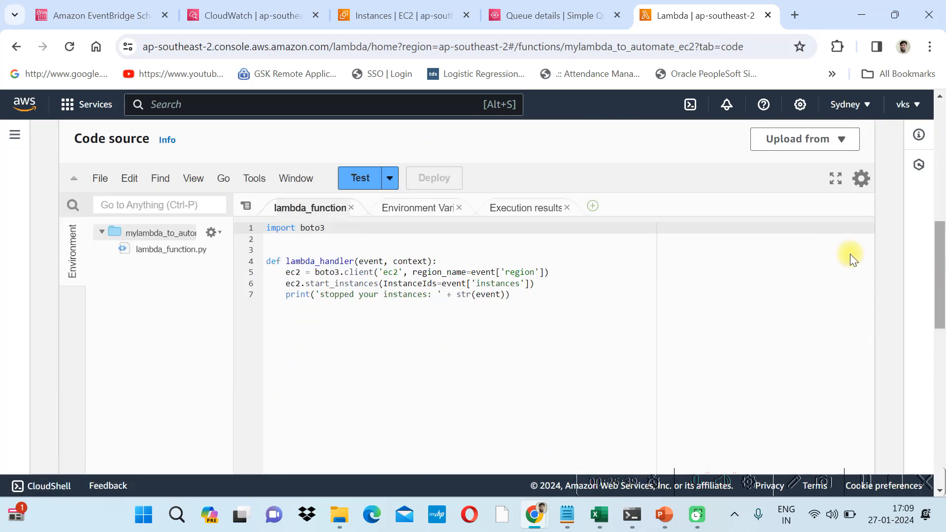
# Change start_instances to stop_instances on line 6 of the Lambda handler code and deploy the function.
pyautogui.click(332, 285)
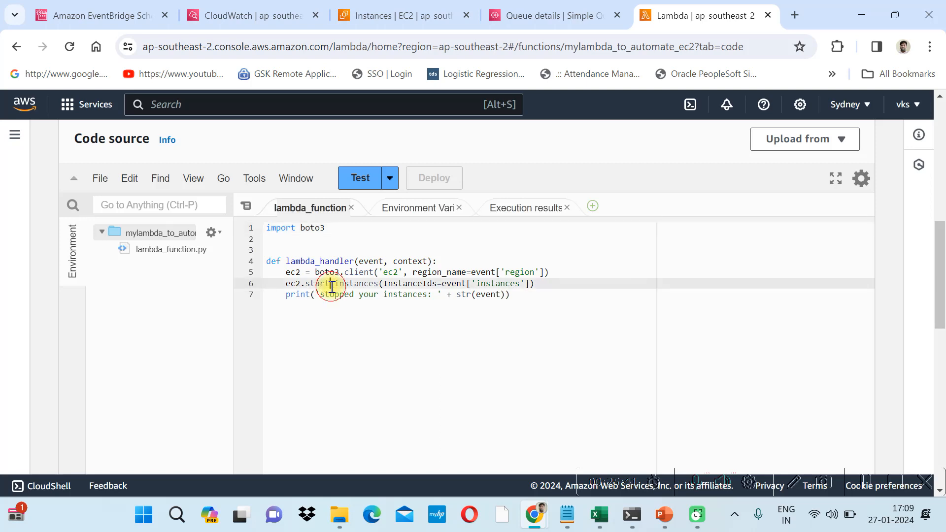
pyautogui.press('BackSpace')
pyautogui.press('BackSpace')
pyautogui.press('BackSpace')
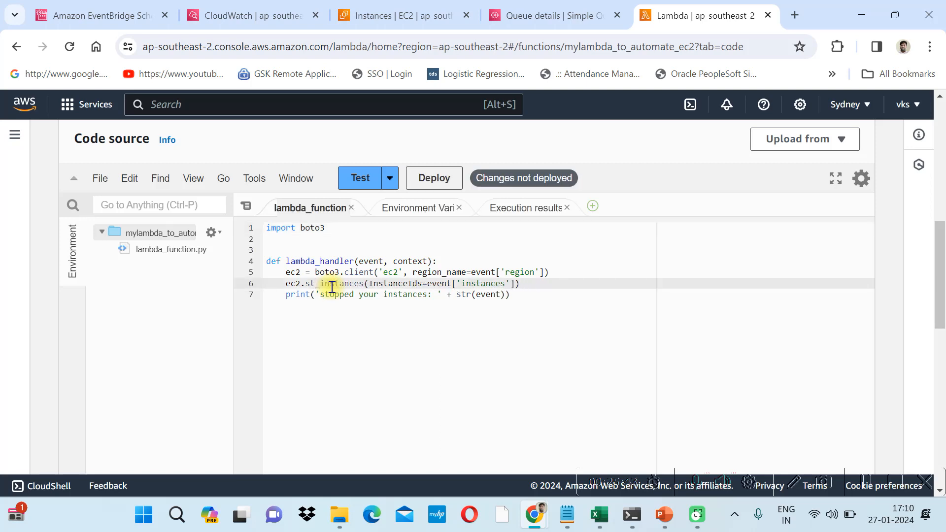
pyautogui.write('op')
pyautogui.click(331, 343)
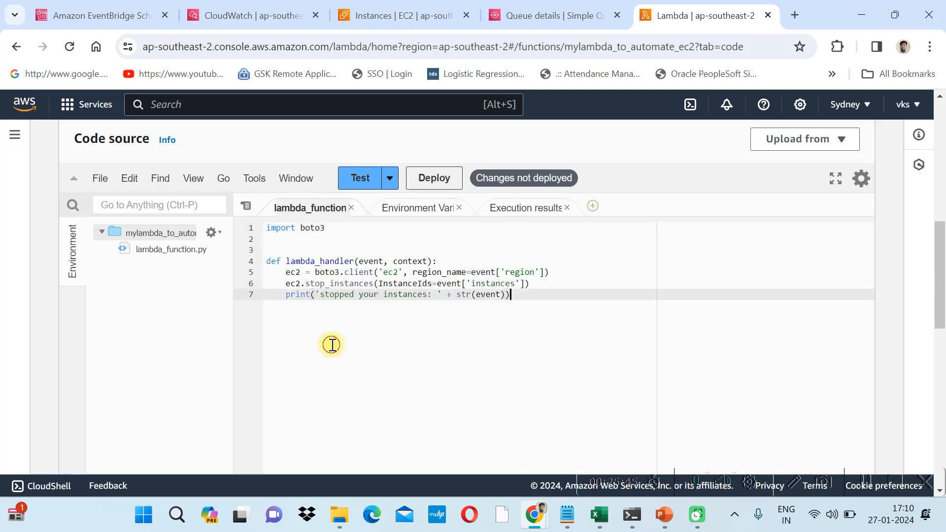
pyautogui.click(429, 180)
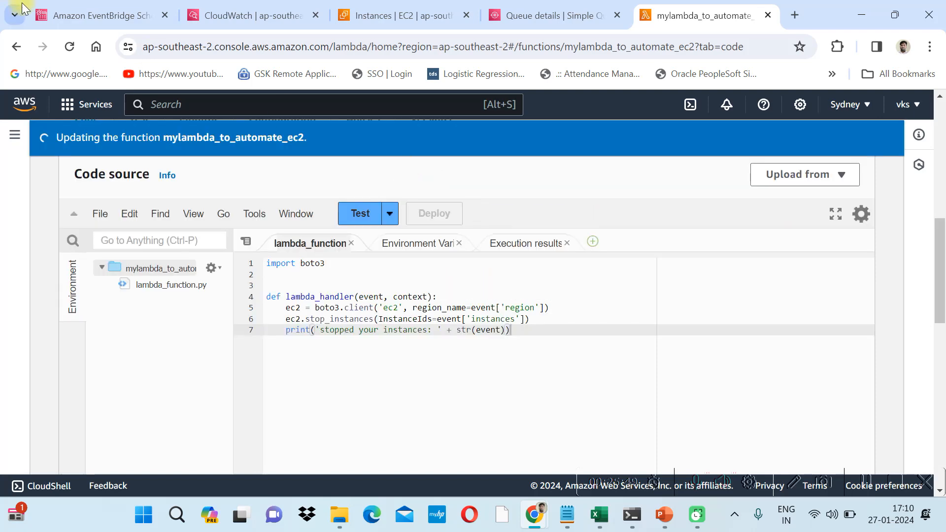
# In the open edit of myec2lambdaschedule, set the one-off invocation time to 17:12 on 2024/01/27.
pyautogui.click(67, 14)
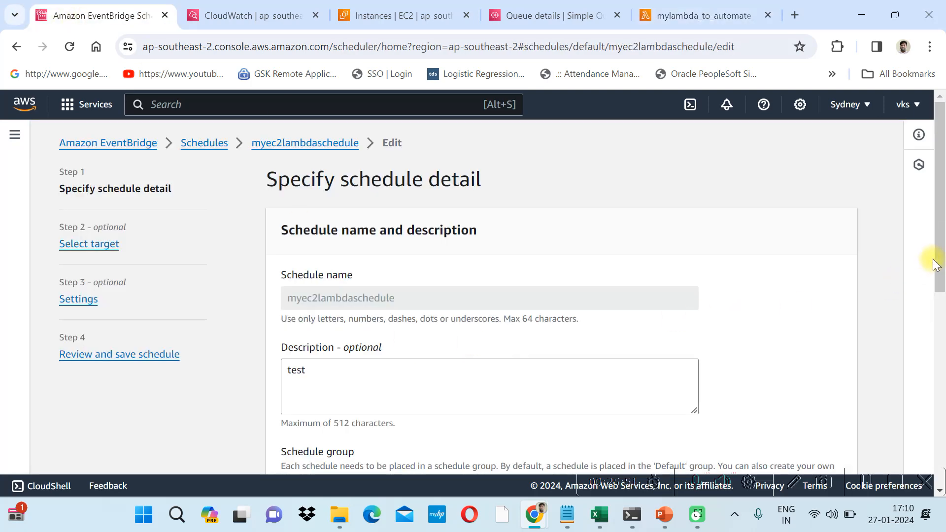
pyautogui.moveTo(935, 264); pyautogui.dragTo(942, 460)
pyautogui.click(532, 308)
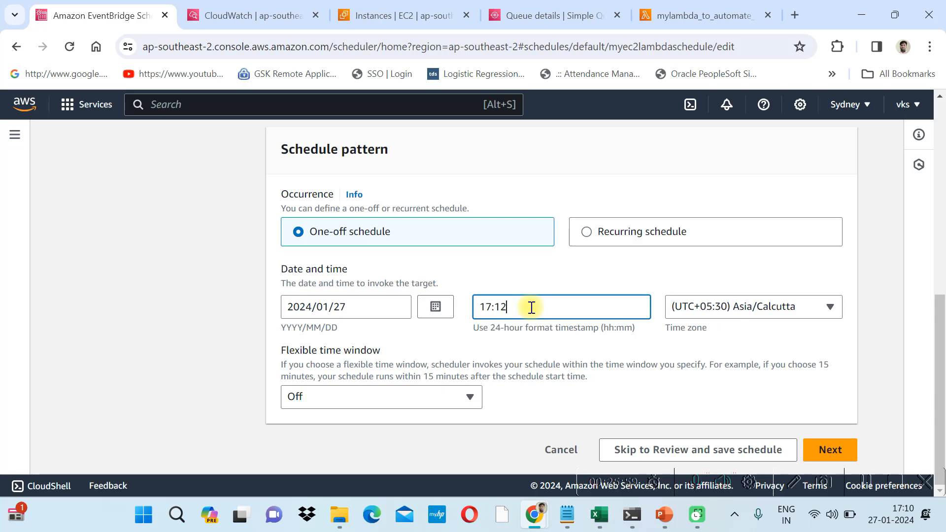
pyautogui.moveTo(941, 350); pyautogui.dragTo(941, 386)
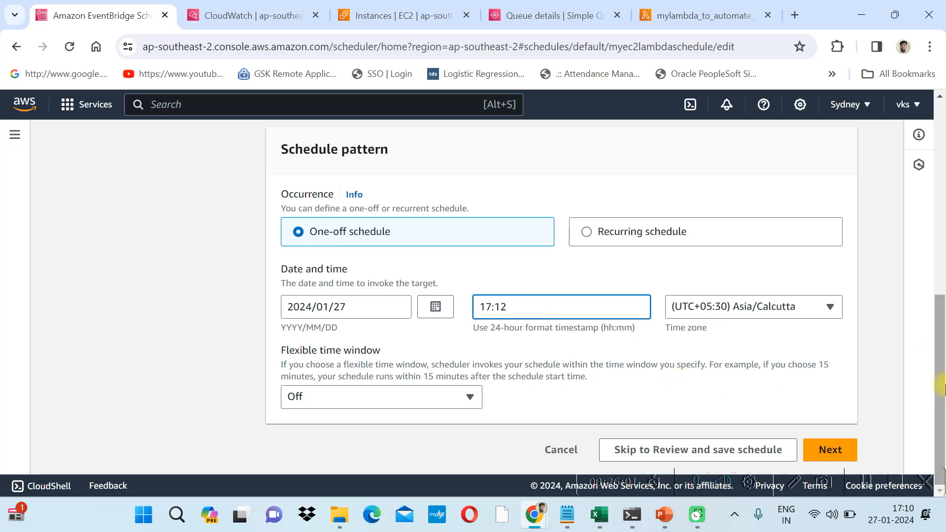
# Skip ahead to the review of myec2lambdaschedule, look over its target and settings, and save the schedule.
pyautogui.click(718, 450)
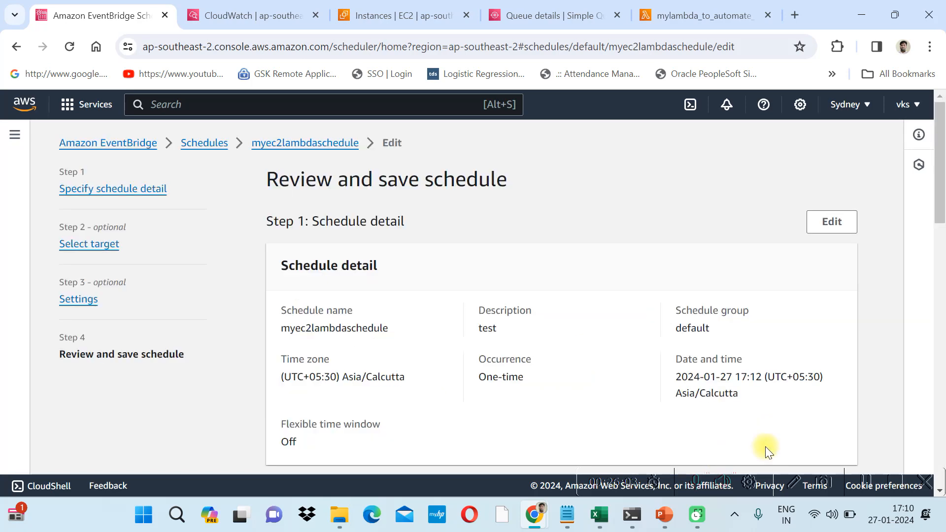
pyautogui.scroll(-1, 939, 433)
pyautogui.scroll(-5, 939, 434)
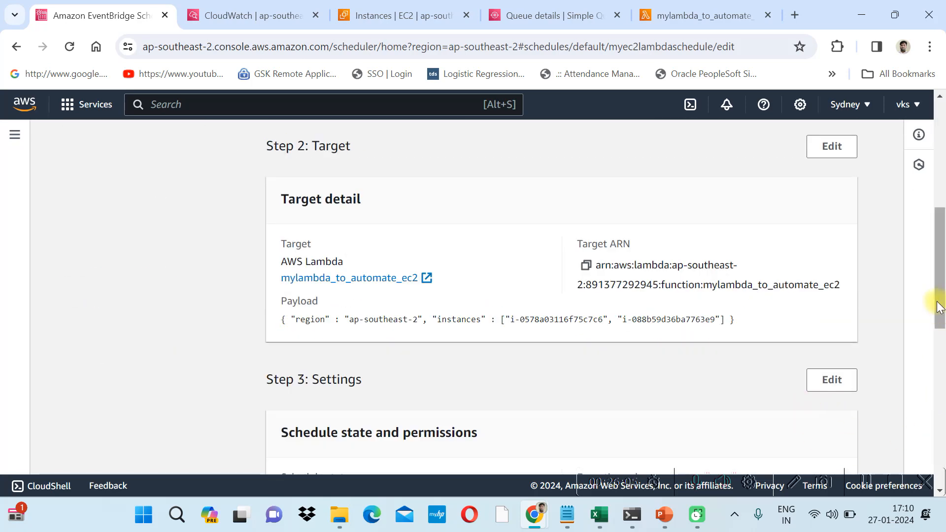
pyautogui.moveTo(936, 296); pyautogui.dragTo(940, 465)
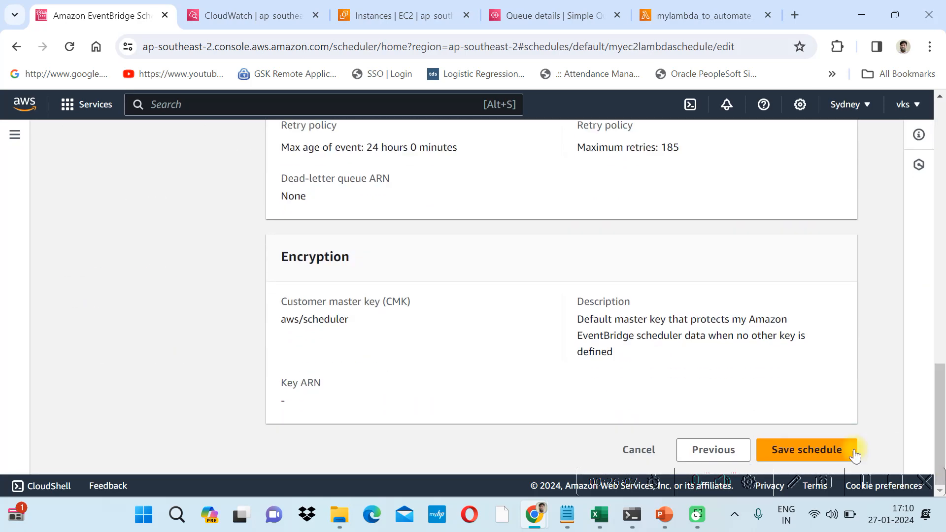
pyautogui.click(821, 449)
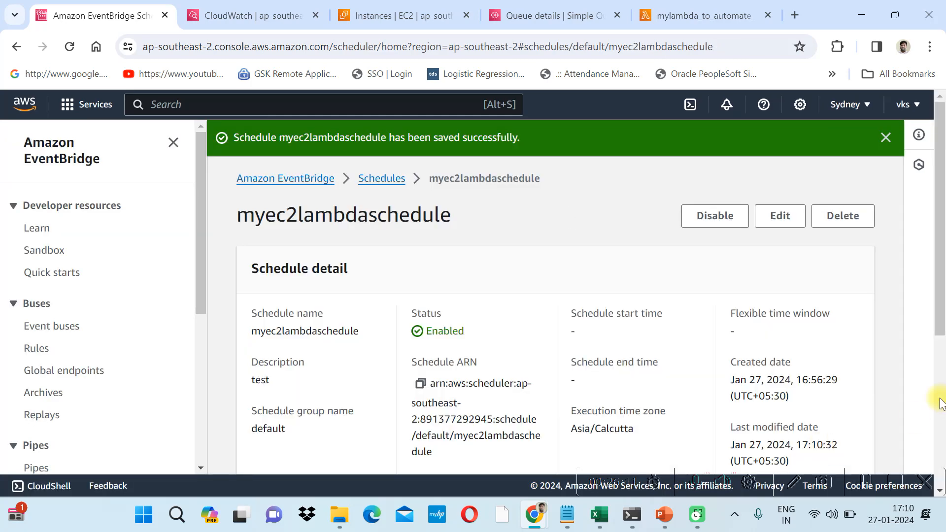
# Check the saved schedule's one-off invocation time and the states of both EC2 instances.
pyautogui.scroll(-4, 941, 424)
pyautogui.moveTo(941, 457)
pyautogui.mouseDown()
pyautogui.moveTo(941, 351)
pyautogui.moveTo(941, 491)
pyautogui.moveTo(931, 310)
pyautogui.moveTo(941, 456)
pyautogui.mouseUp()
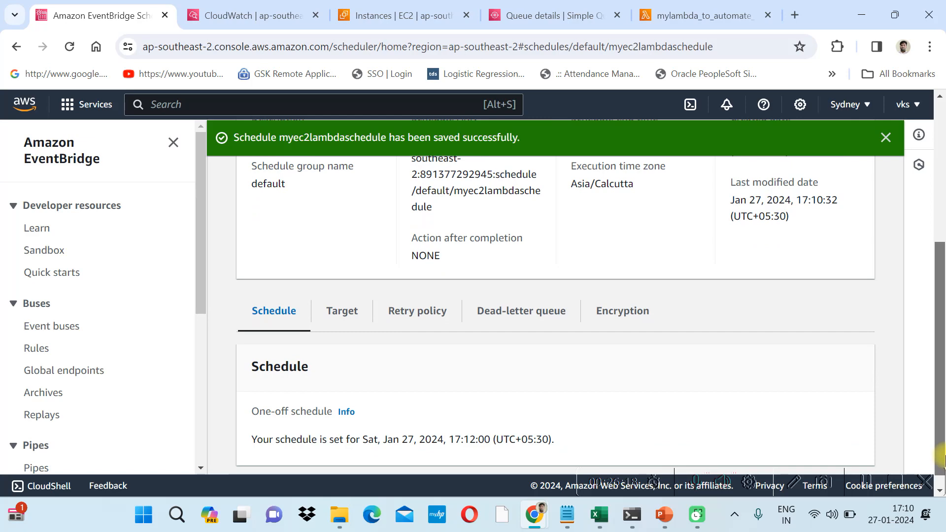
pyautogui.click(367, 15)
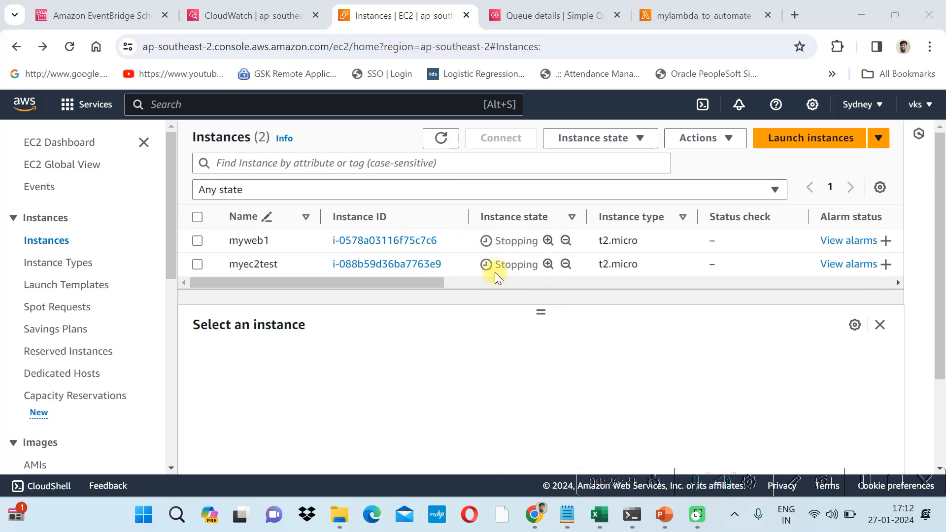
# Refresh the CloudWatch log groups and open /aws/lambda/mylambda_to_automate_ec2 to view its log streams.
pyautogui.click(244, 22)
pyautogui.click(392, 188)
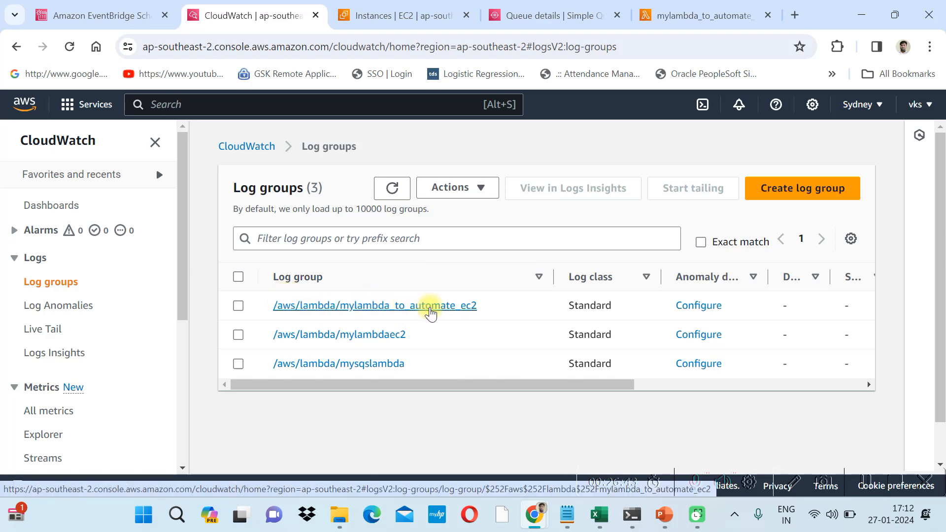
pyautogui.click(430, 310)
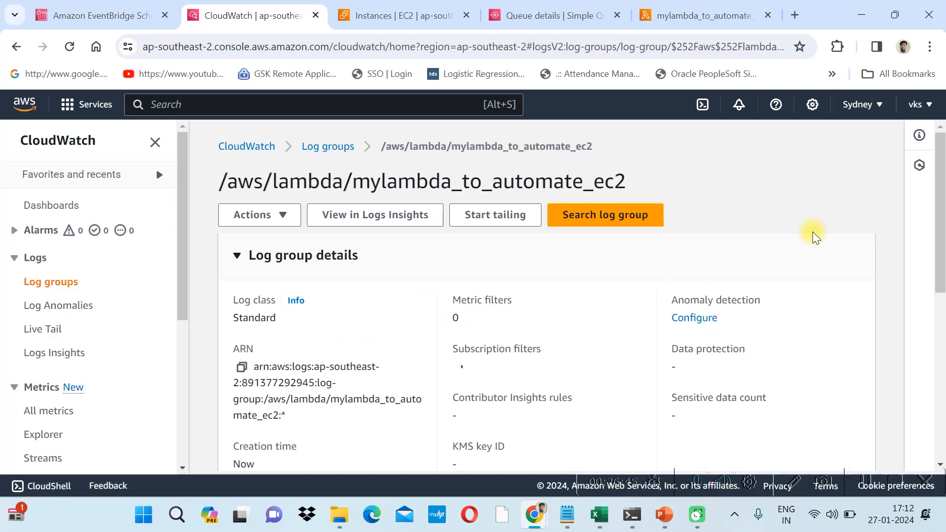
pyautogui.moveTo(941, 209); pyautogui.dragTo(942, 379)
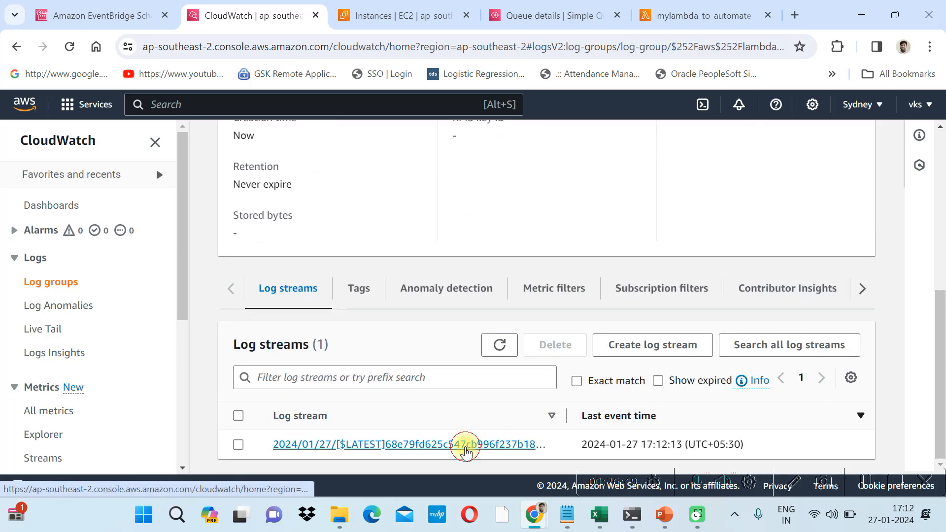
# Open the function's only log stream from 2024/01/27 and expand both INIT_START events and the START event to read their details.
pyautogui.click(466, 445)
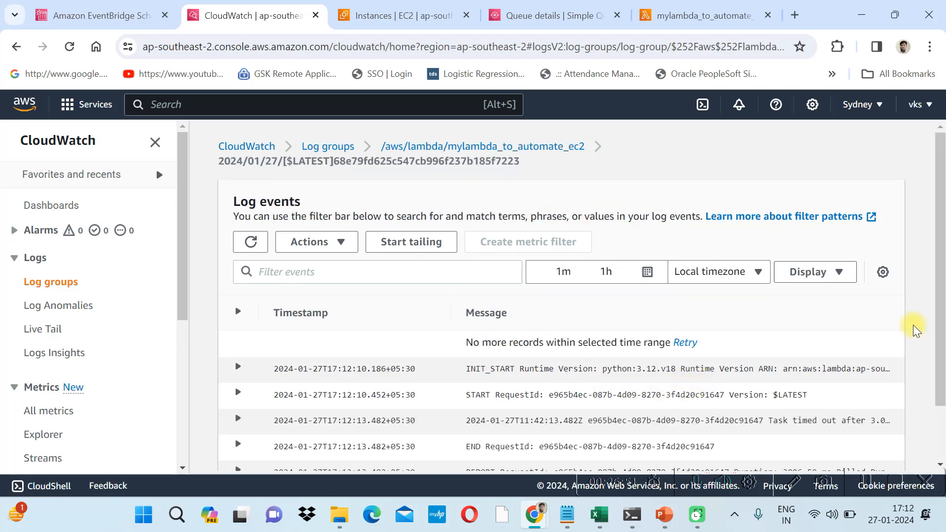
pyautogui.scroll(-2, 659, 390)
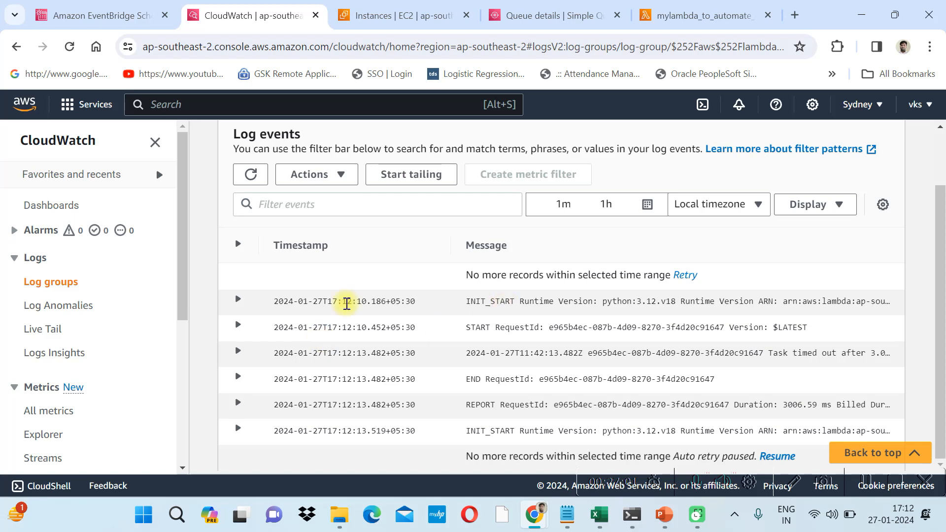
pyautogui.click(237, 300)
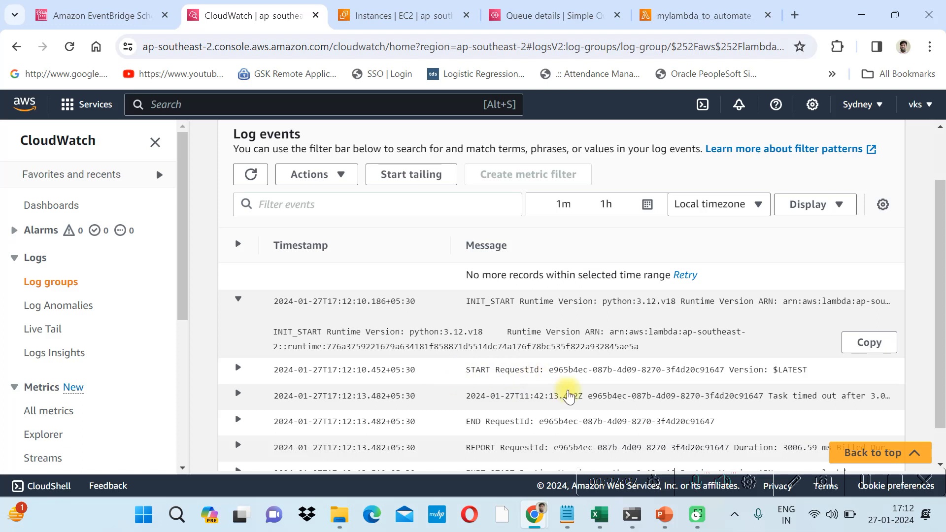
pyautogui.click(237, 371)
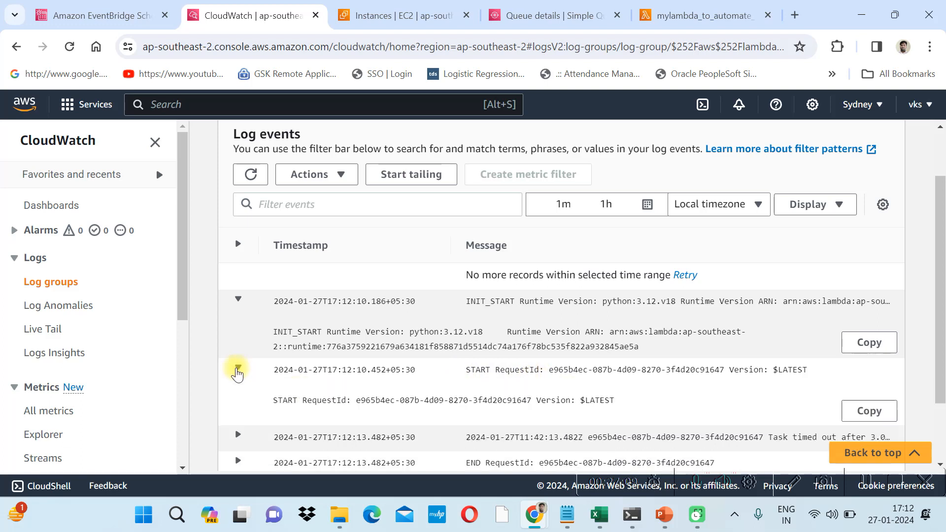
pyautogui.moveTo(943, 319); pyautogui.dragTo(943, 403)
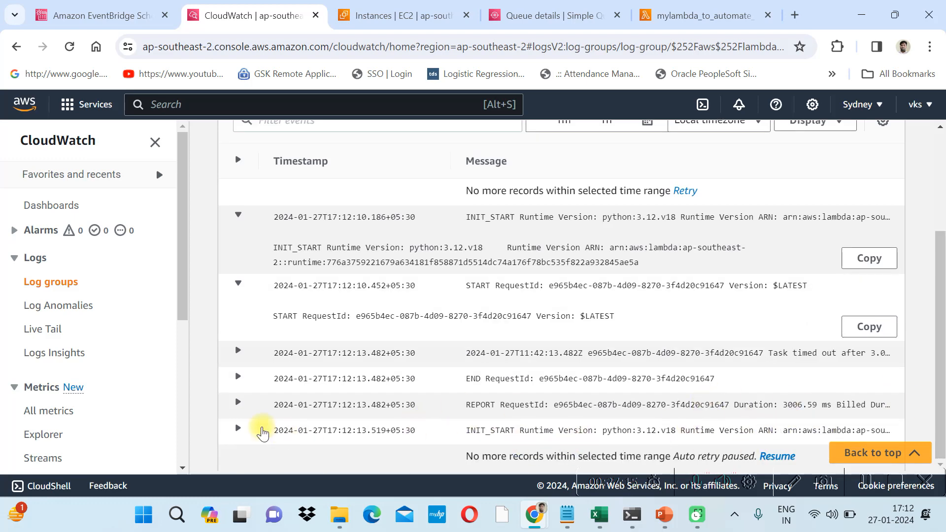
pyautogui.click(238, 429)
pyautogui.moveTo(941, 407); pyautogui.dragTo(941, 426)
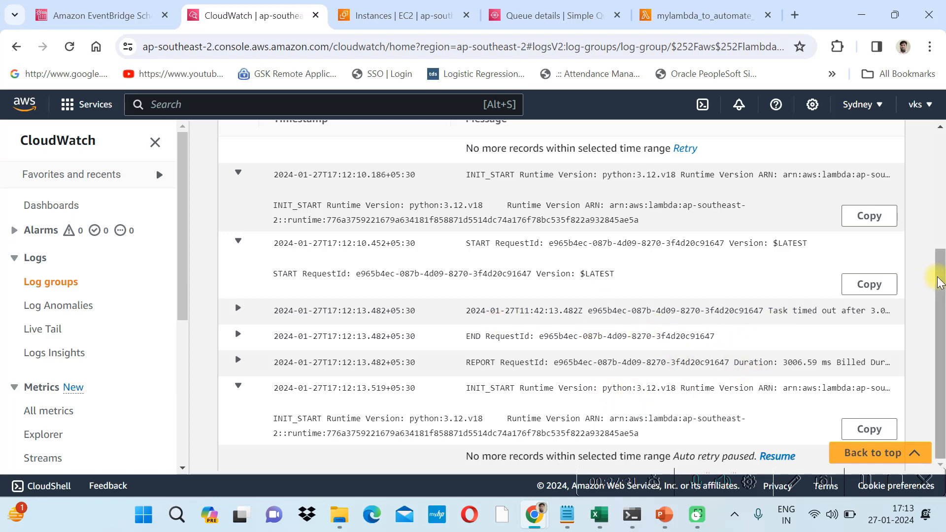
pyautogui.moveTo(940, 275); pyautogui.dragTo(940, 165)
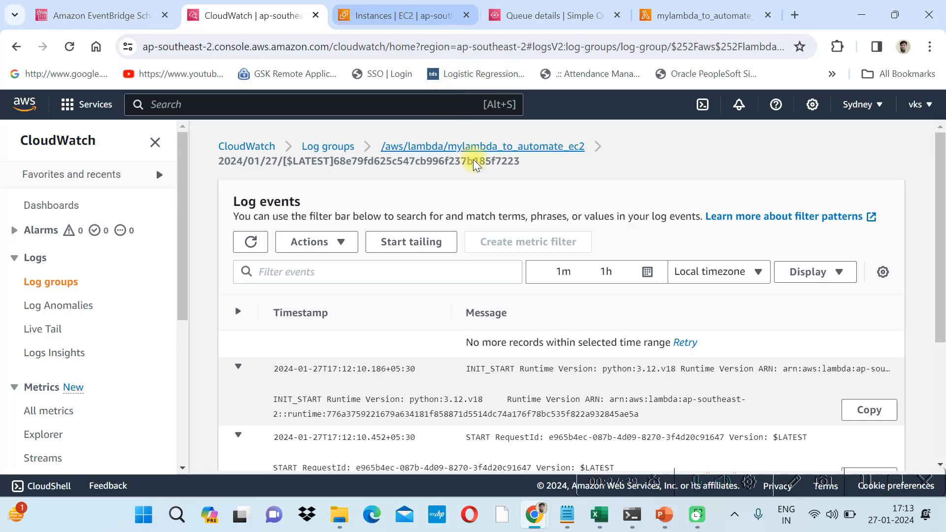
# Refresh the EC2 instances list to check the states of myweb1 and myec2test, and return to the CloudWatch log events.
pyautogui.click(370, 14)
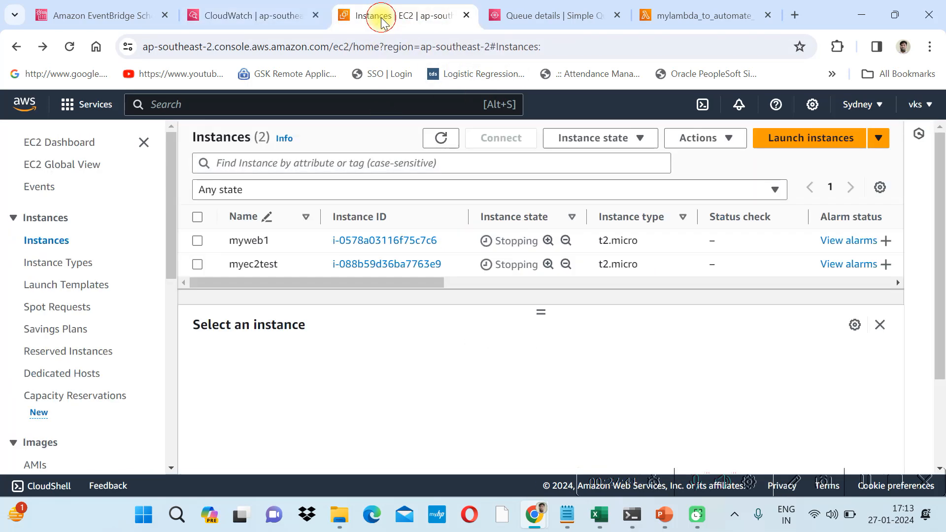
pyautogui.click(436, 138)
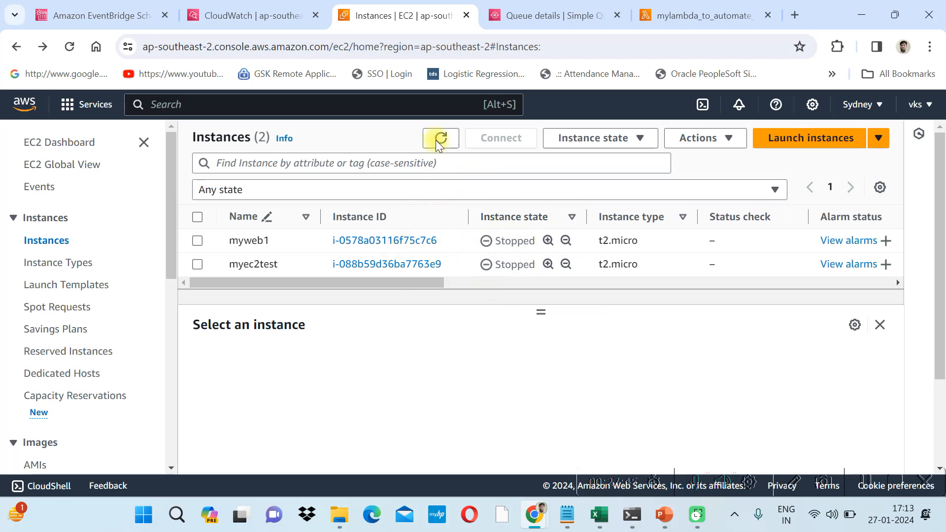
pyautogui.click(90, 11)
pyautogui.click(226, 15)
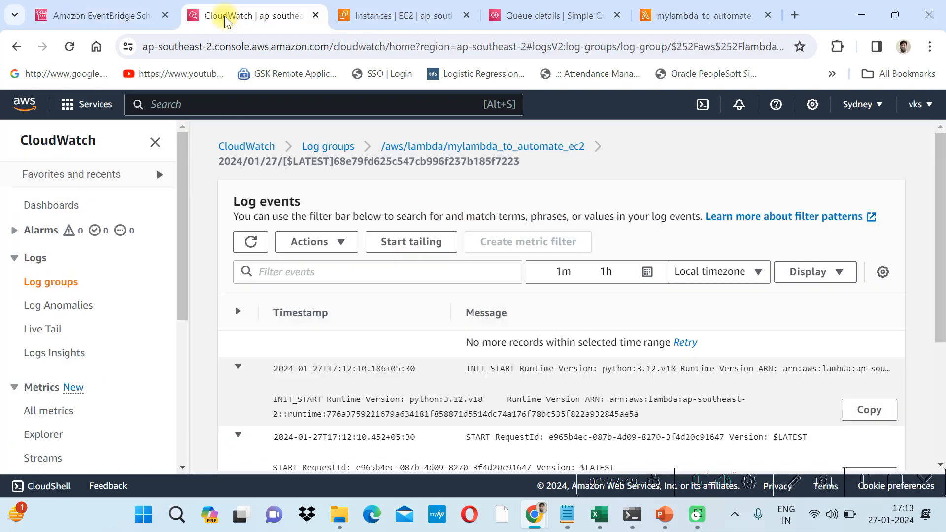